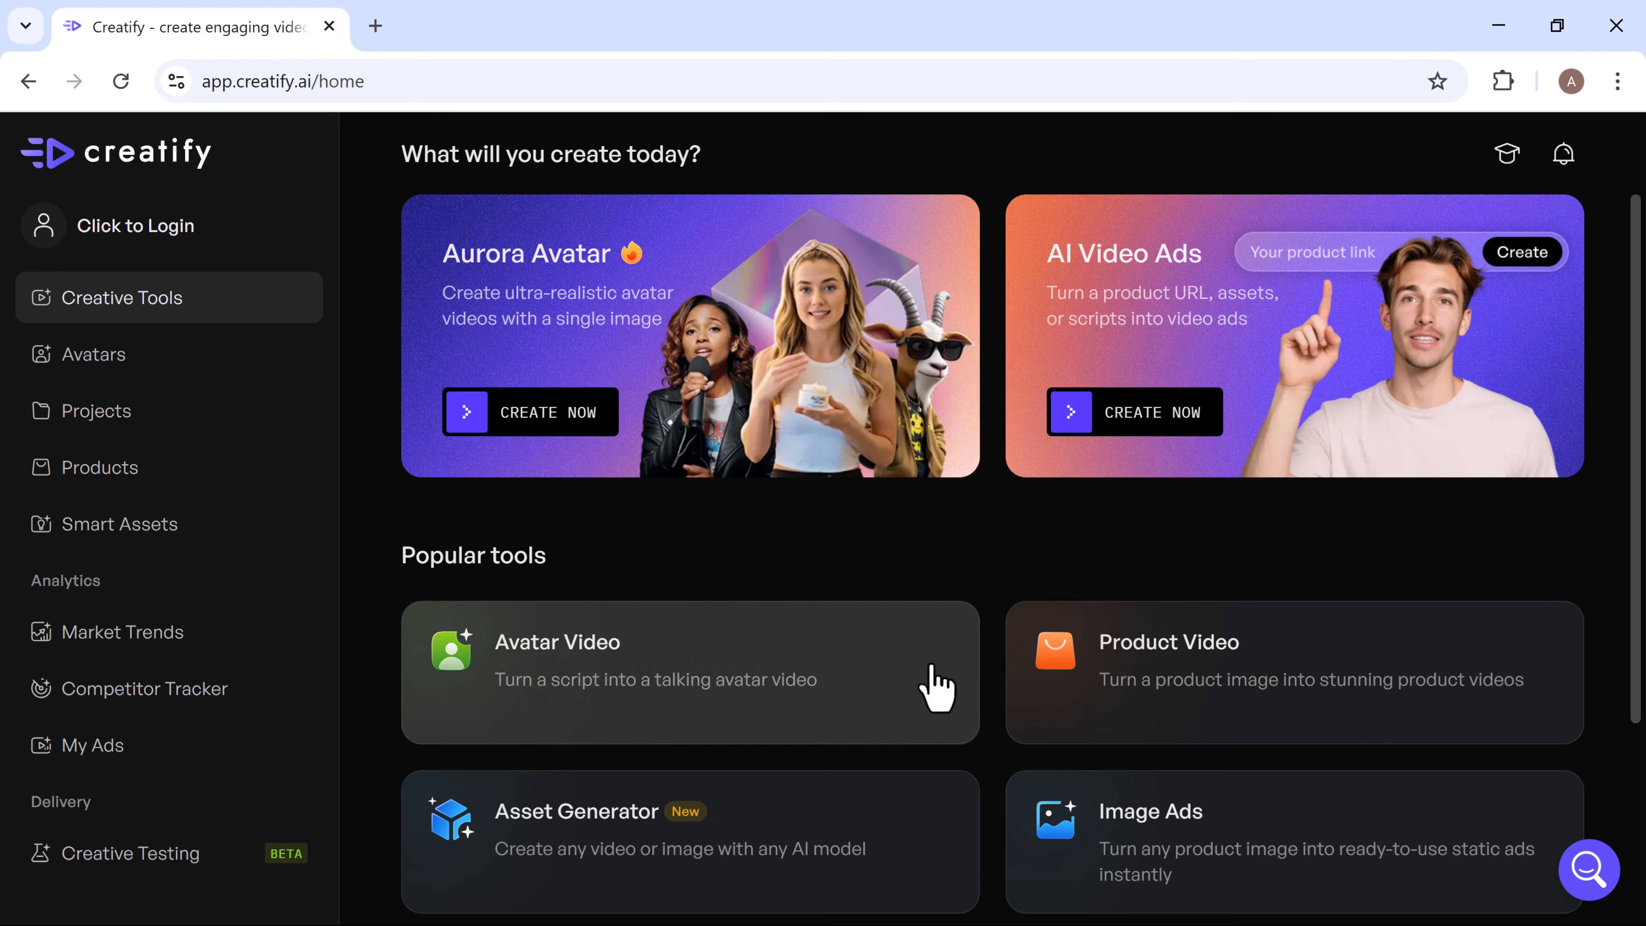
- Look through the popular tools on the home page and open the account login
{"action": "scroll", "coordinate": [1140, 642], "scroll_direction": "down", "scroll_amount": 2}
{"action": "scroll", "coordinate": [1140, 642], "scroll_direction": "down", "scroll_amount": 1}
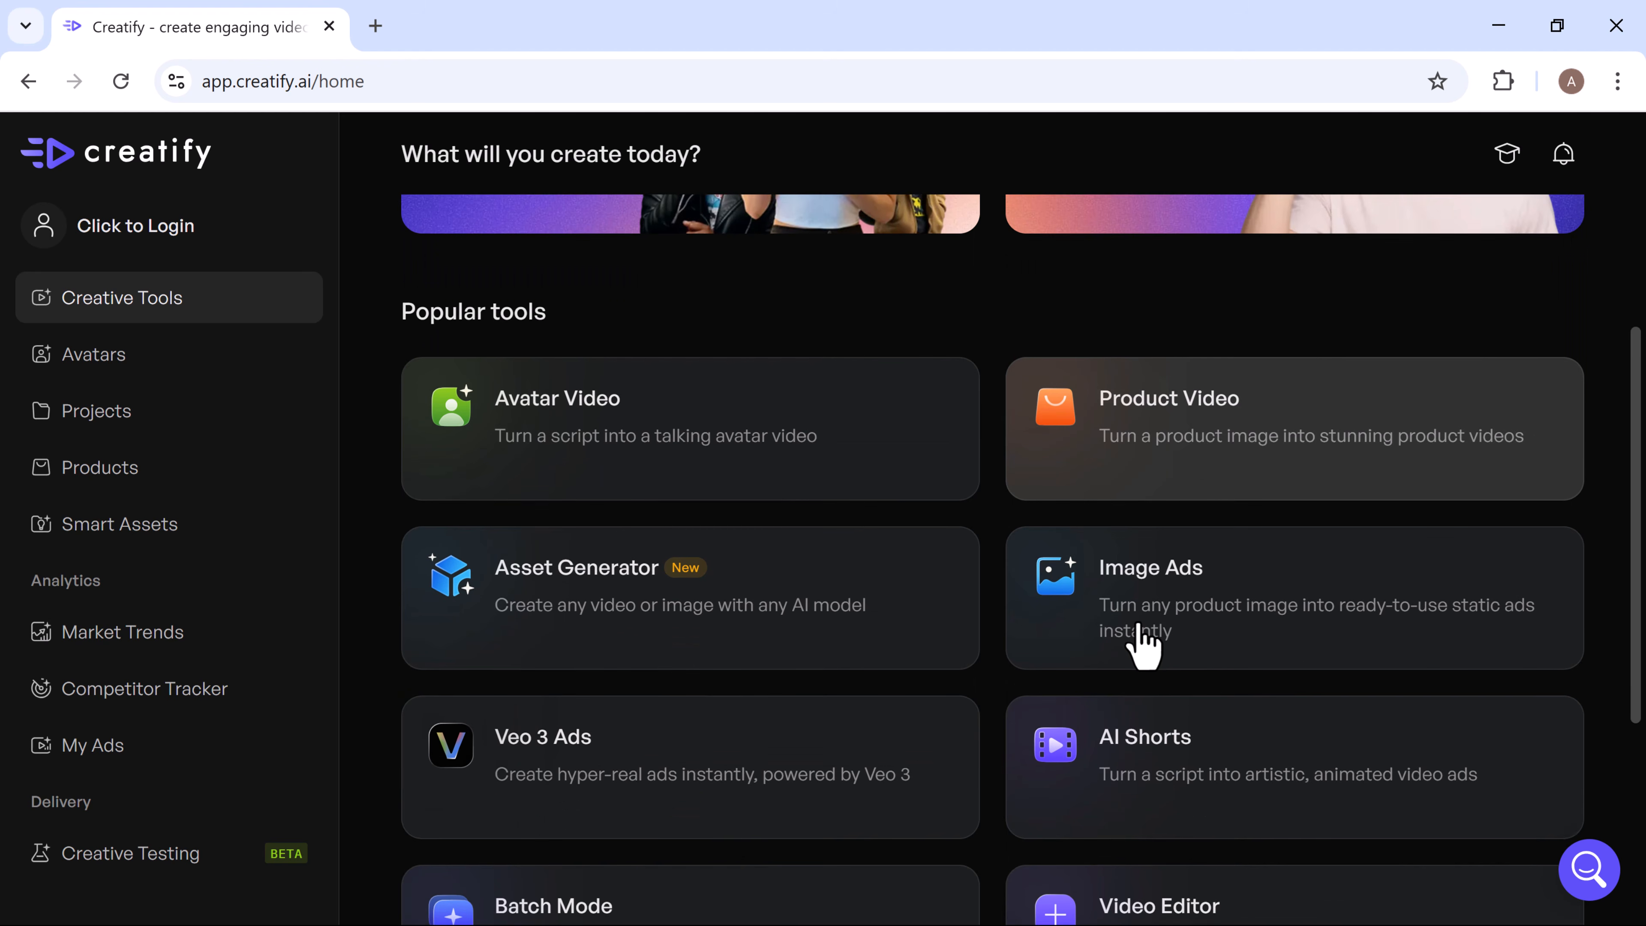
{"action": "scroll", "coordinate": [1142, 645], "scroll_direction": "down", "scroll_amount": 2}
{"action": "scroll", "coordinate": [1142, 645], "scroll_direction": "down", "scroll_amount": 2}
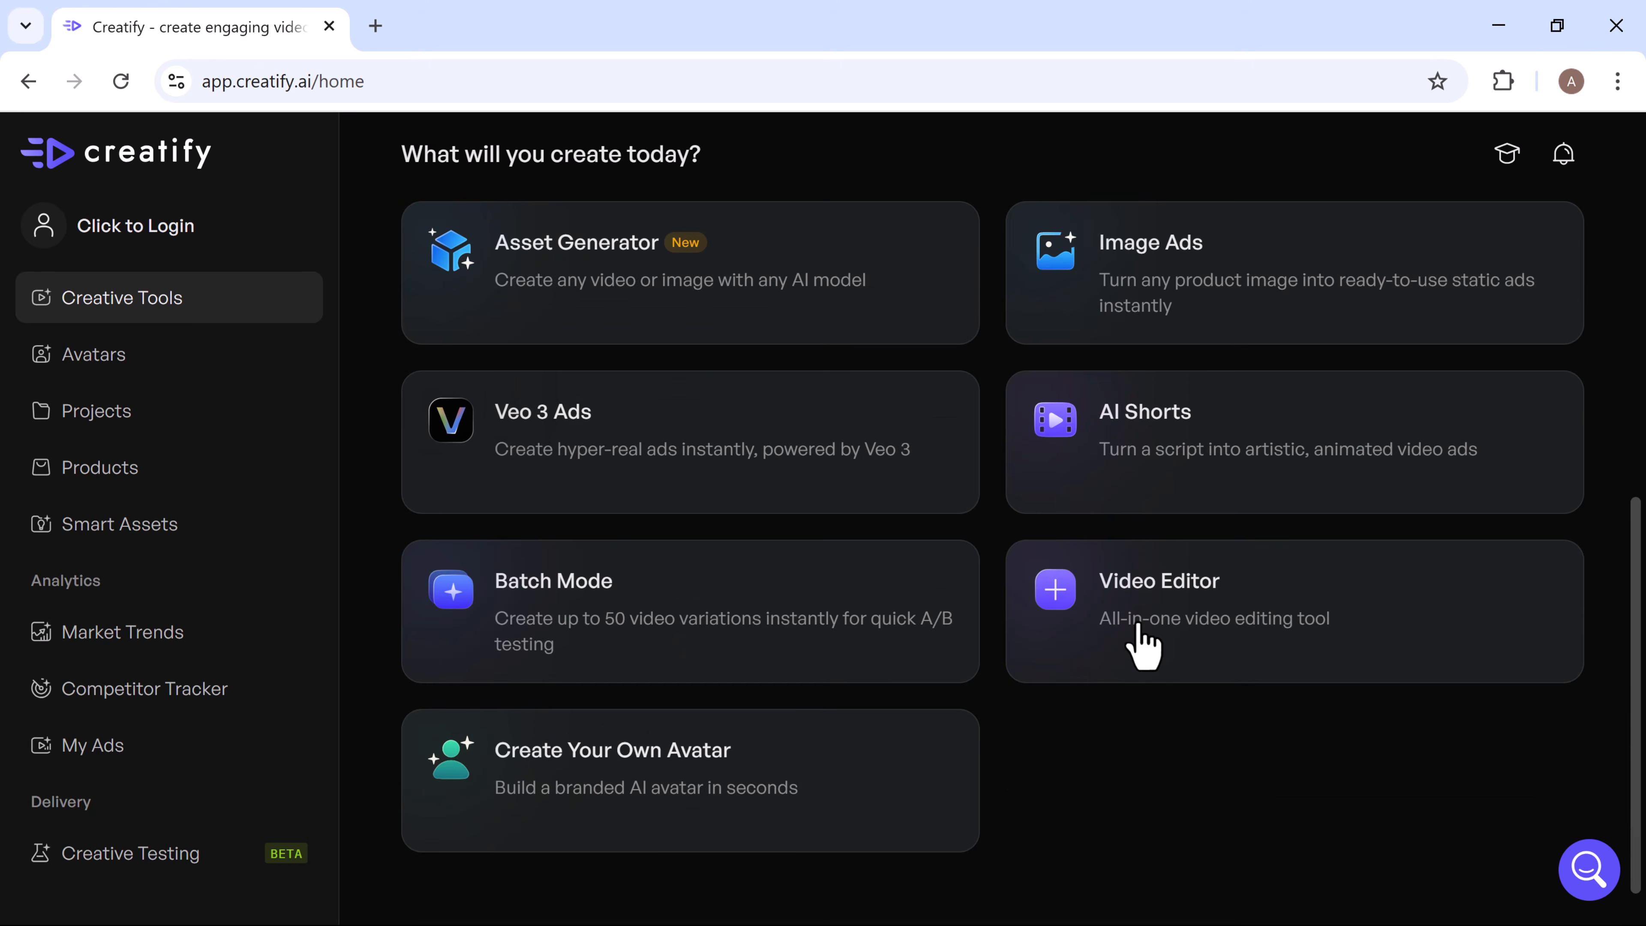
{"action": "scroll", "coordinate": [1144, 645], "scroll_direction": "up", "scroll_amount": 5}
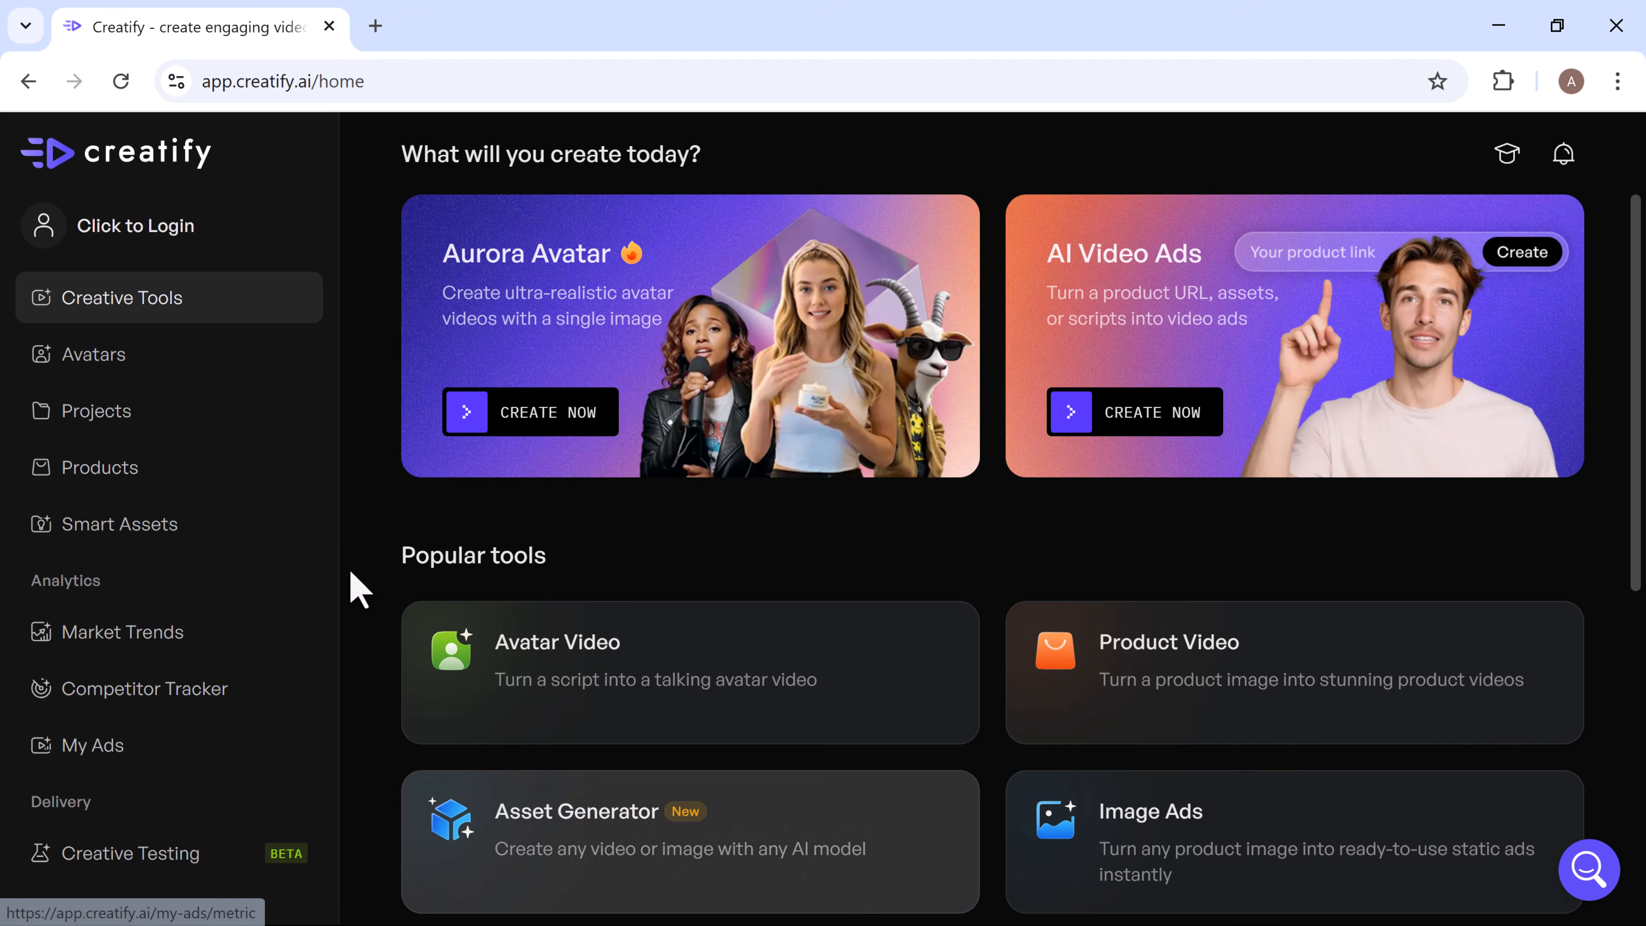
{"action": "left_click", "coordinate": [142, 256]}
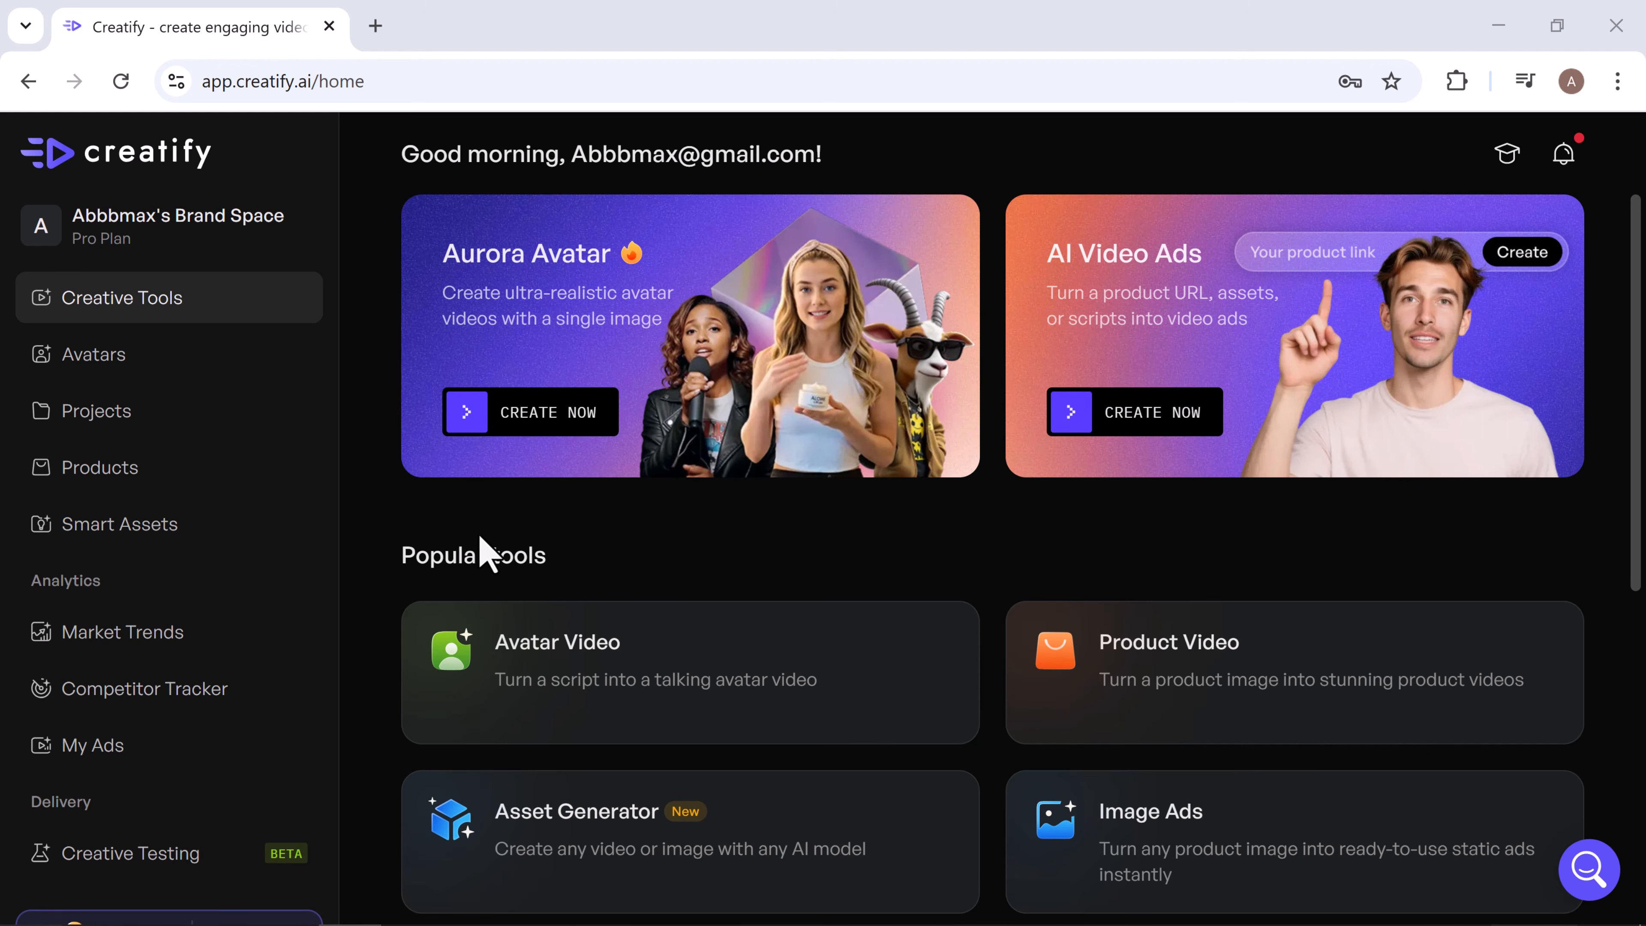
- Review the available creative tools and start a new Aurora Avatar video
{"action": "scroll", "coordinate": [671, 616], "scroll_direction": "down", "scroll_amount": 4}
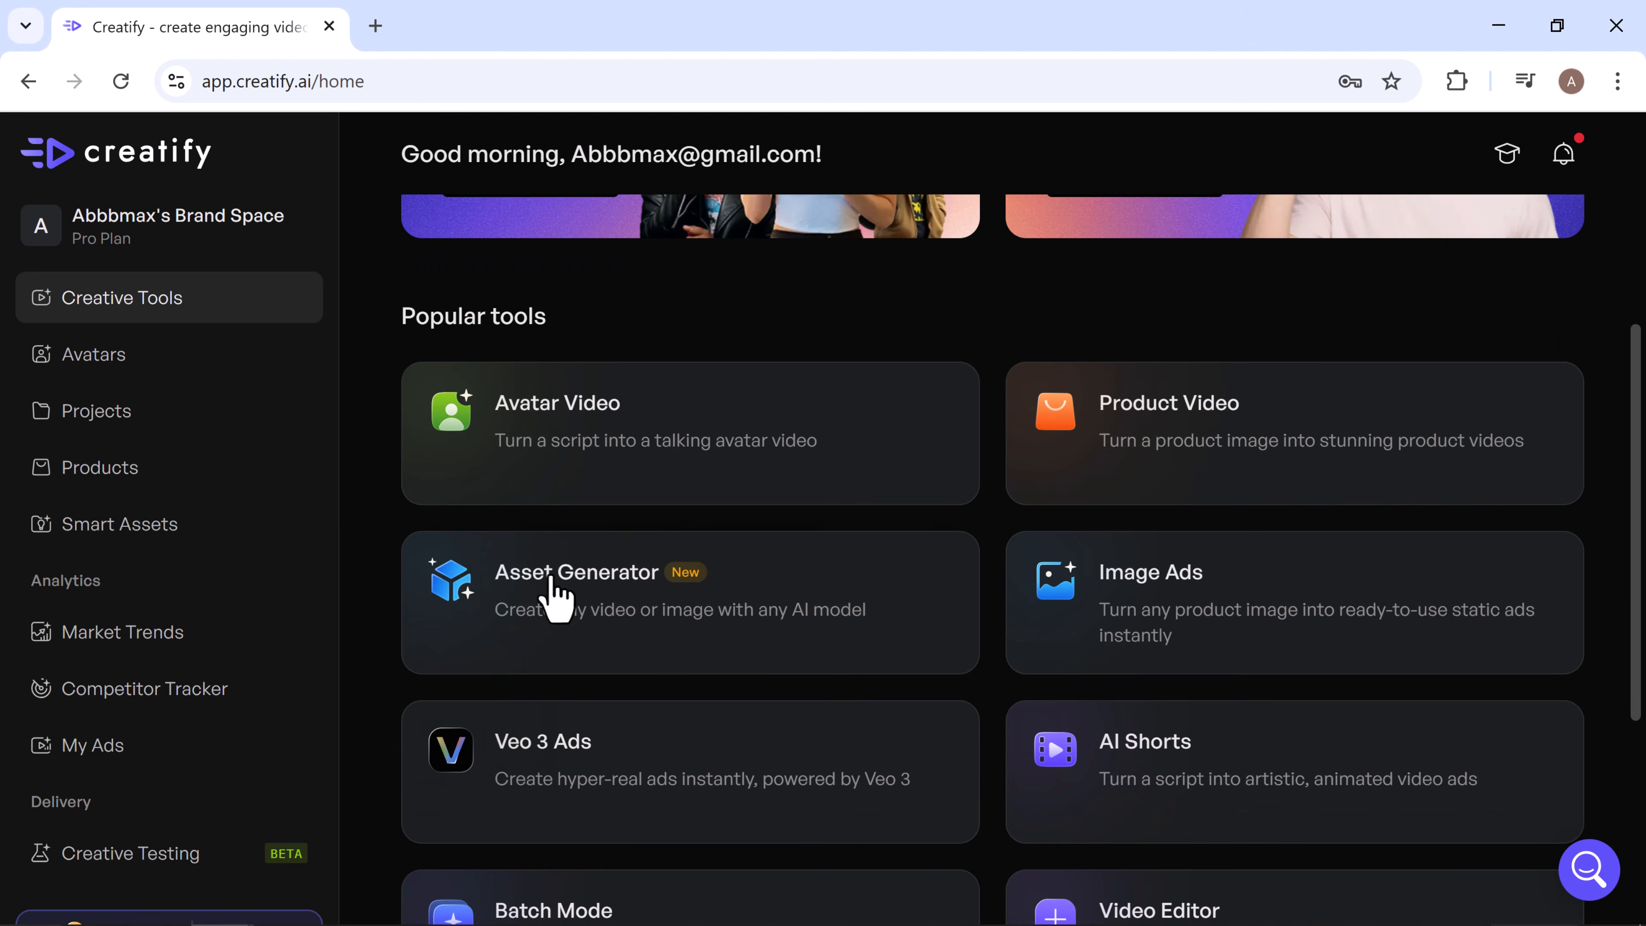
{"action": "scroll", "coordinate": [642, 425], "scroll_direction": "down", "scroll_amount": 2}
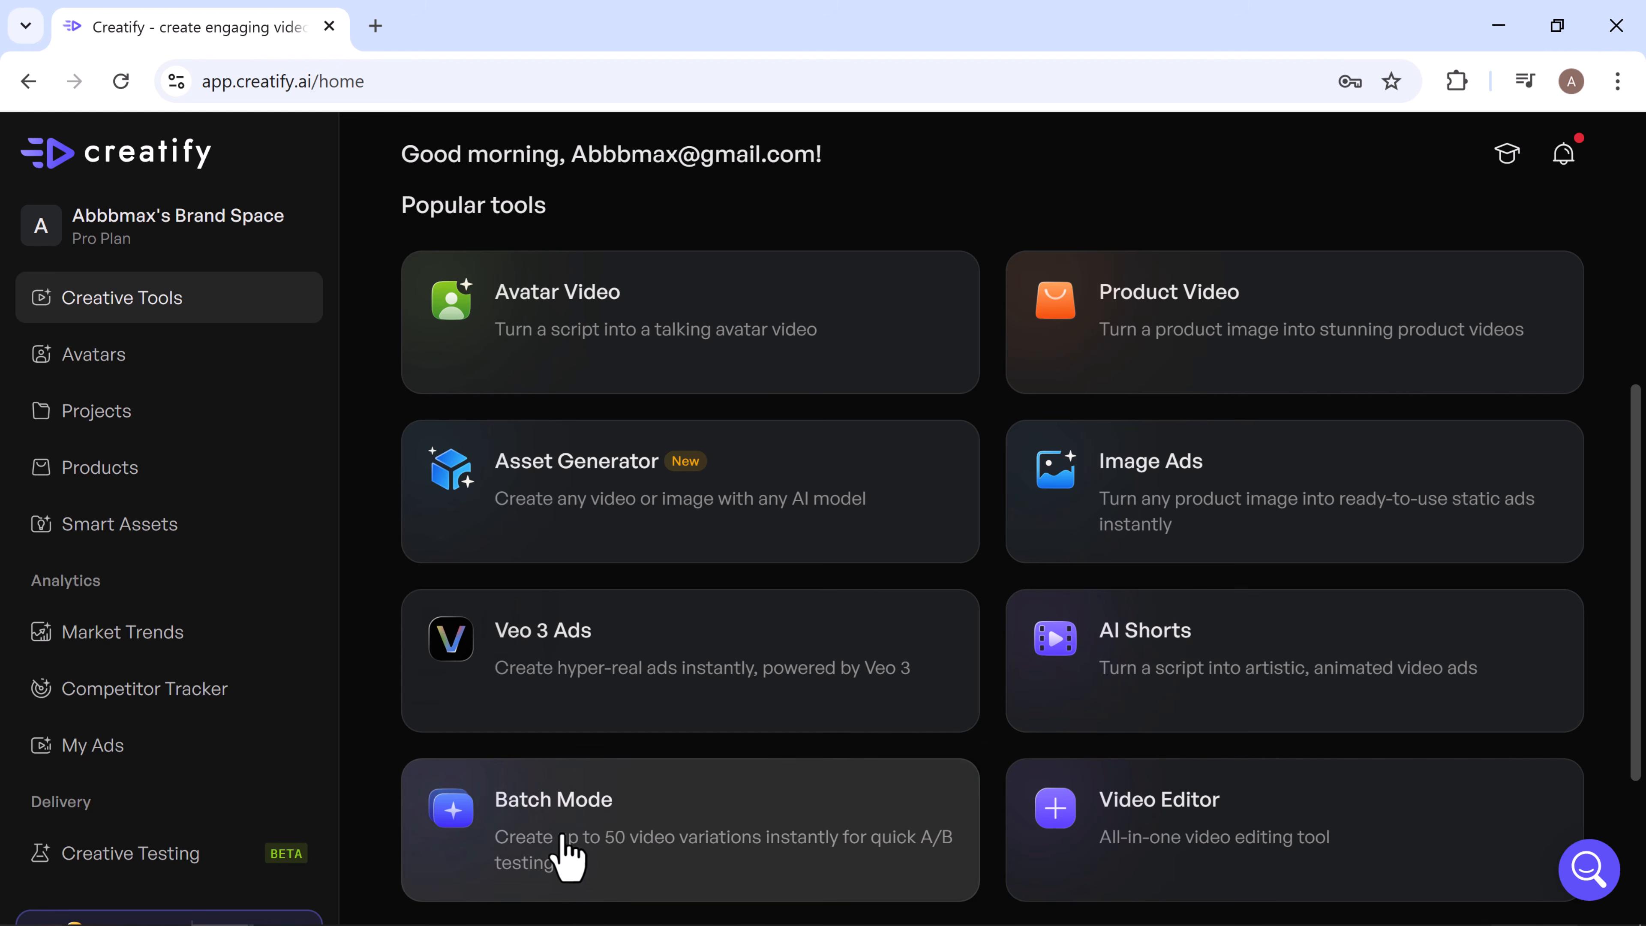
{"action": "scroll", "coordinate": [1184, 827], "scroll_direction": "down", "scroll_amount": 4}
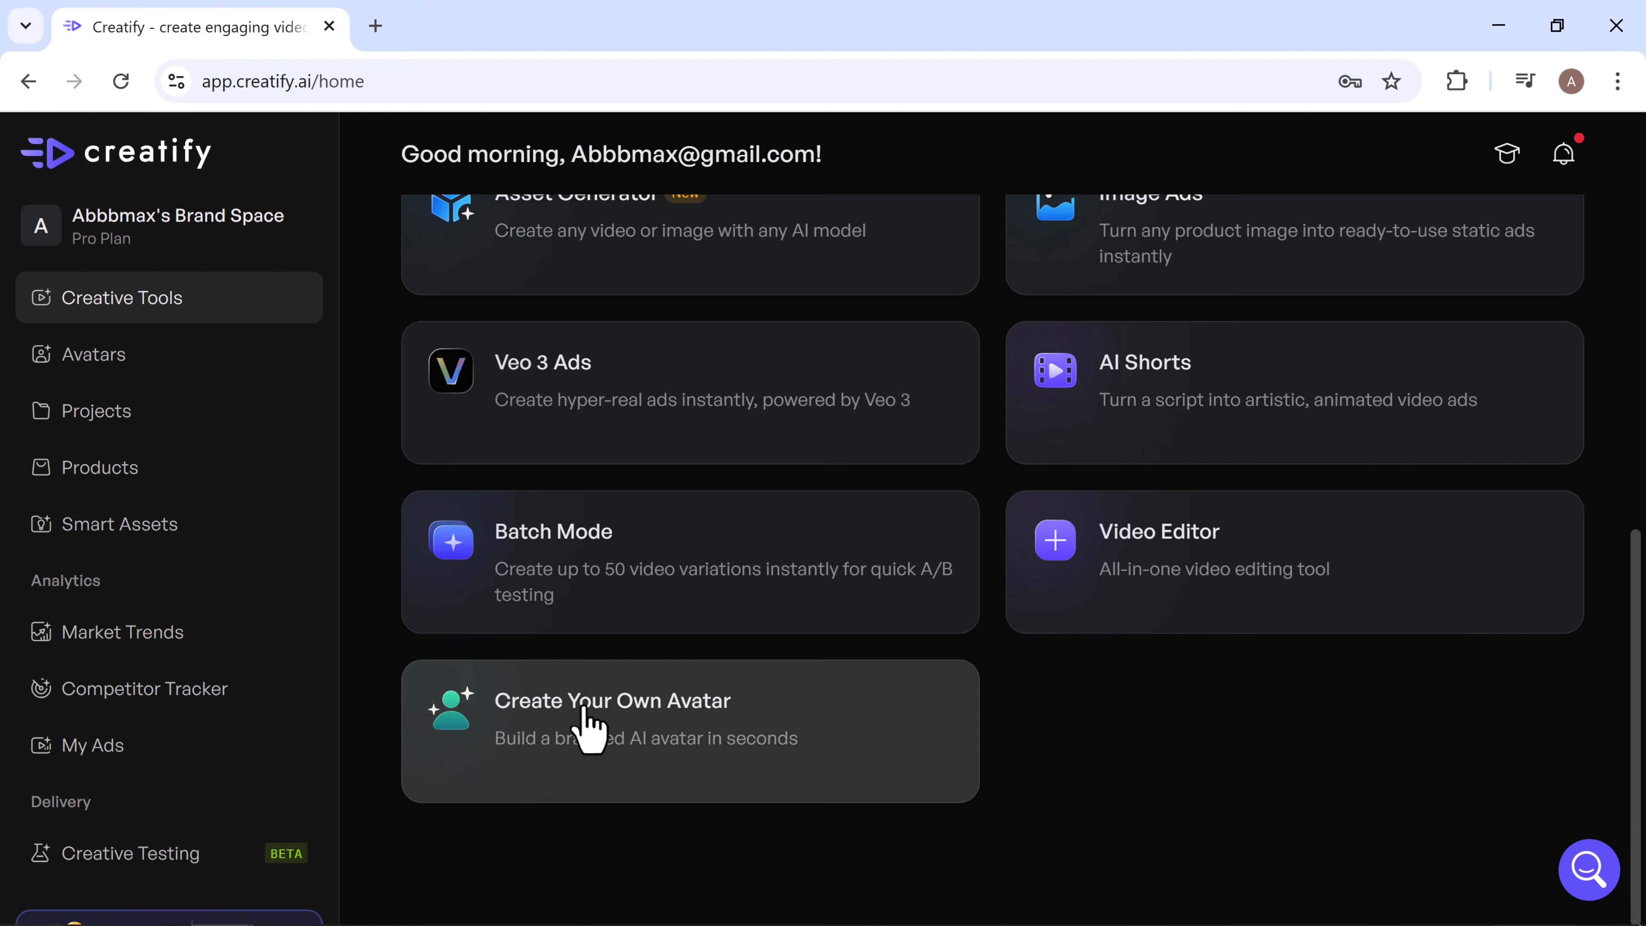
{"action": "scroll", "coordinate": [752, 737], "scroll_direction": "up", "scroll_amount": 10}
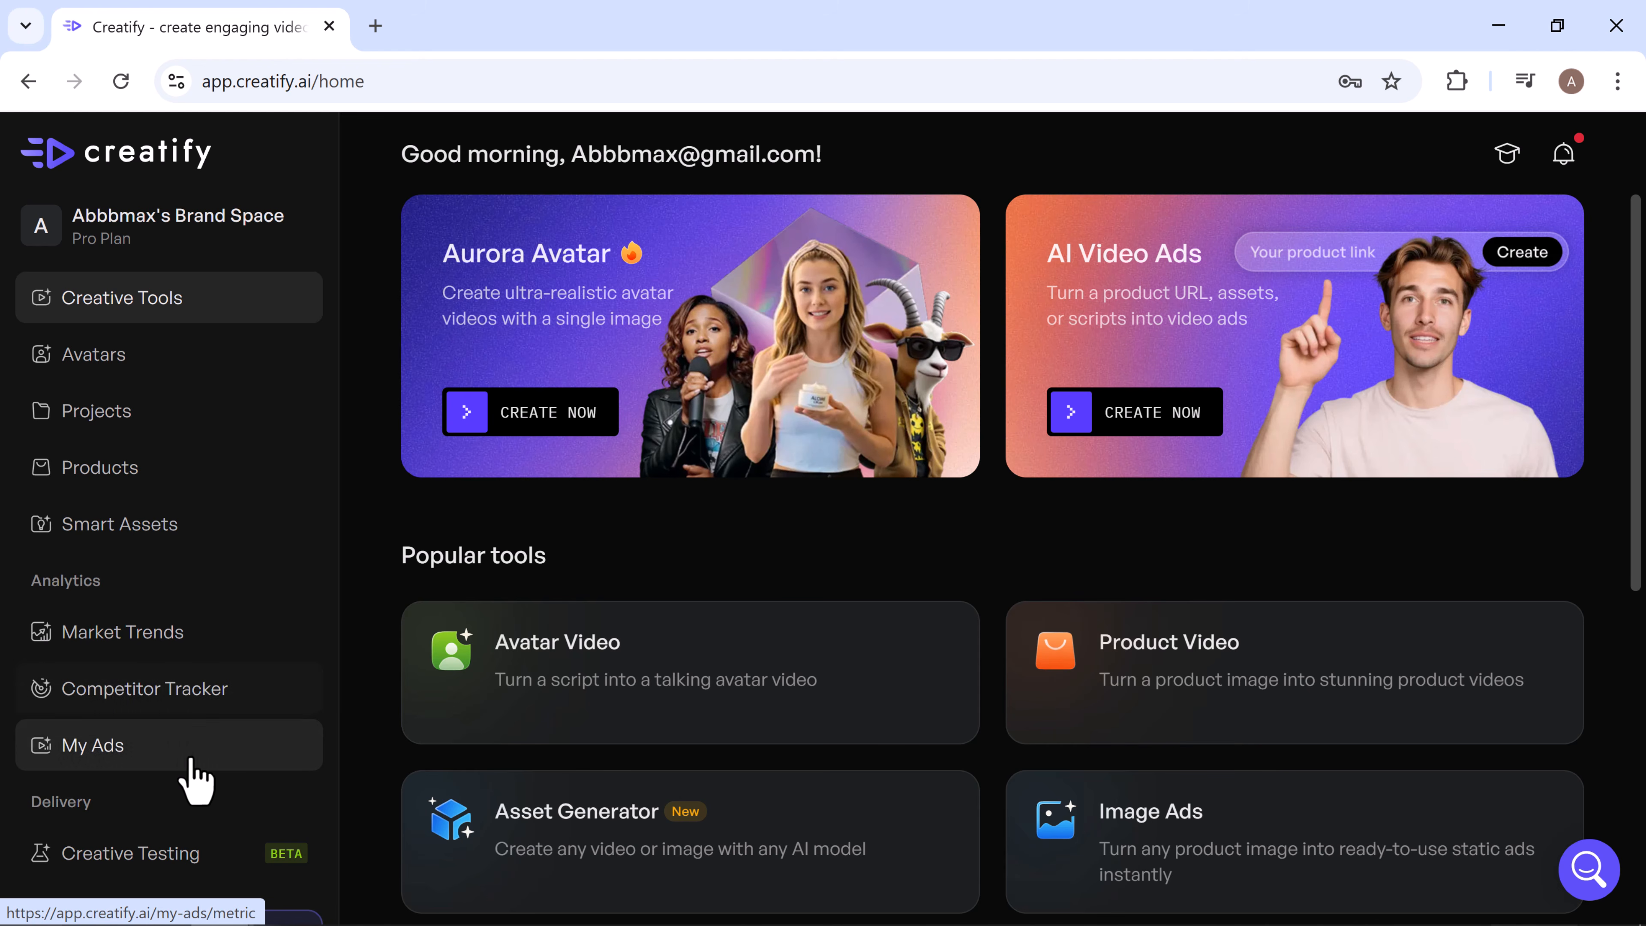
{"action": "scroll", "coordinate": [194, 779], "scroll_direction": "down", "scroll_amount": 1}
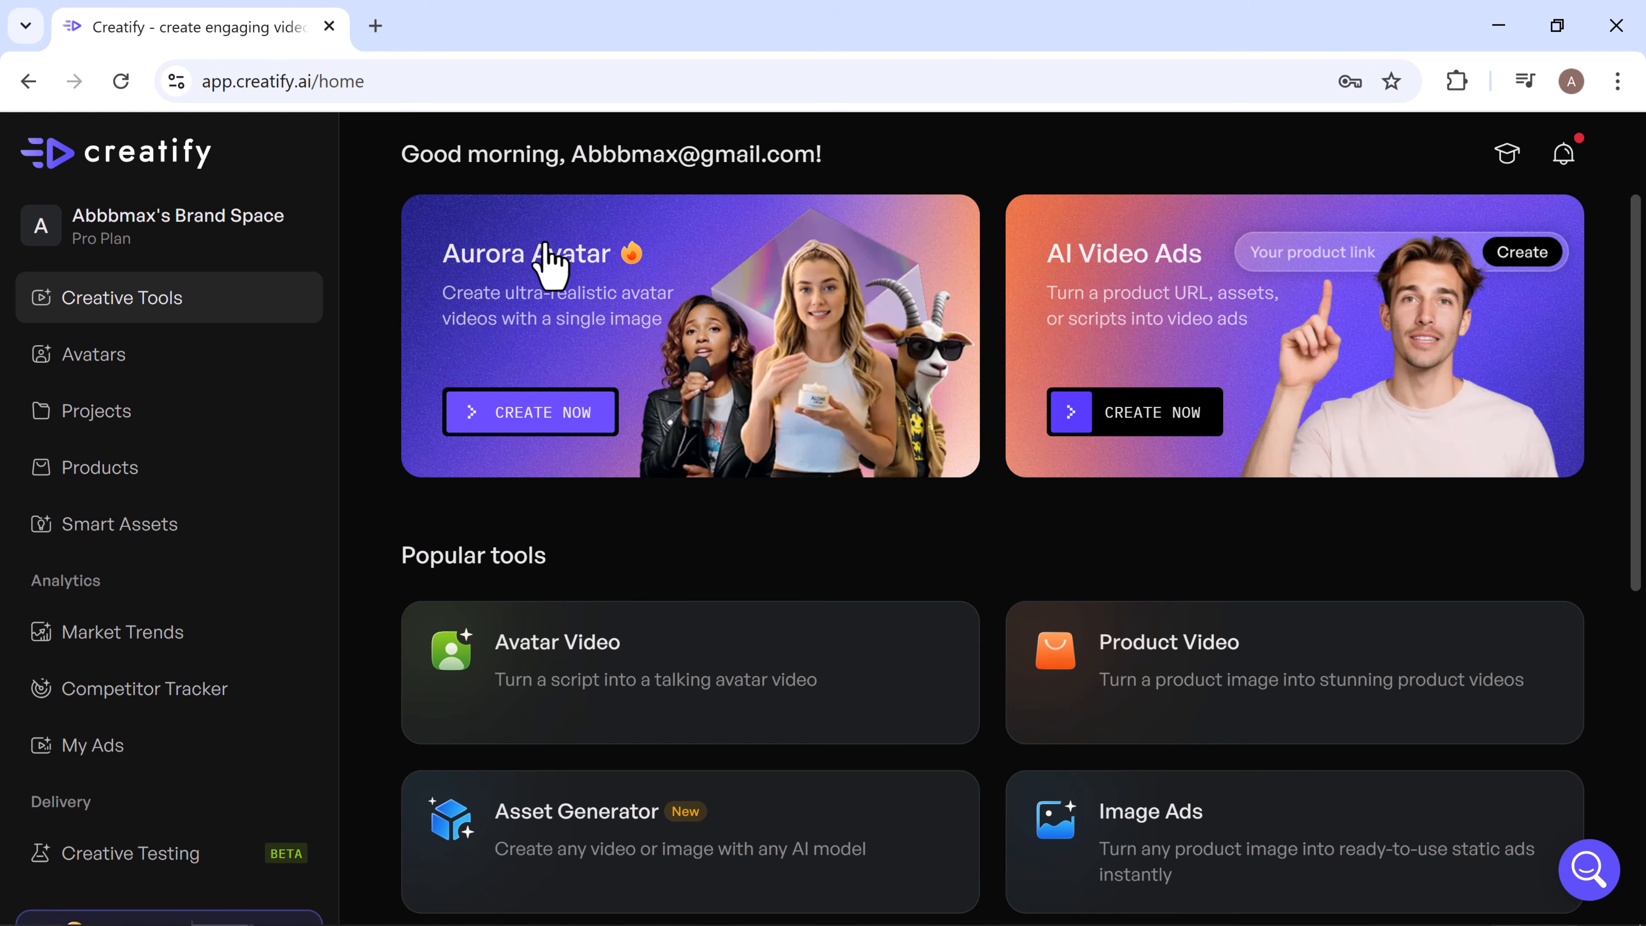
{"action": "left_click", "coordinate": [530, 415]}
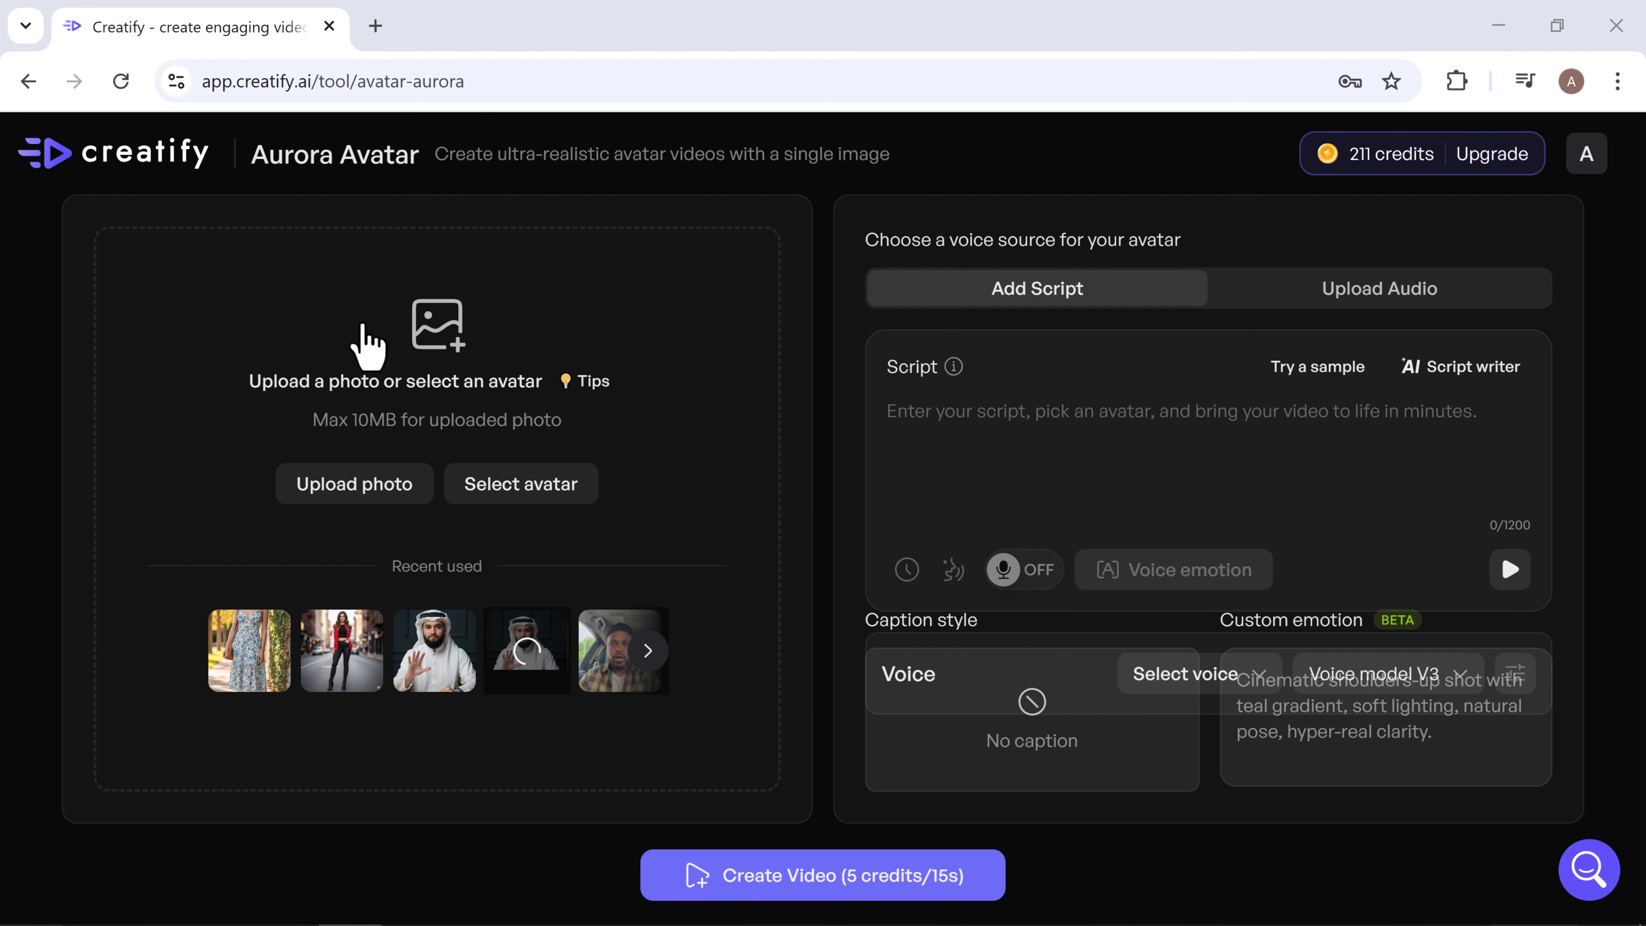
- View the photo tips and the photo upload dialog, leaving it without choosing a file
{"action": "left_click", "coordinate": [586, 382]}
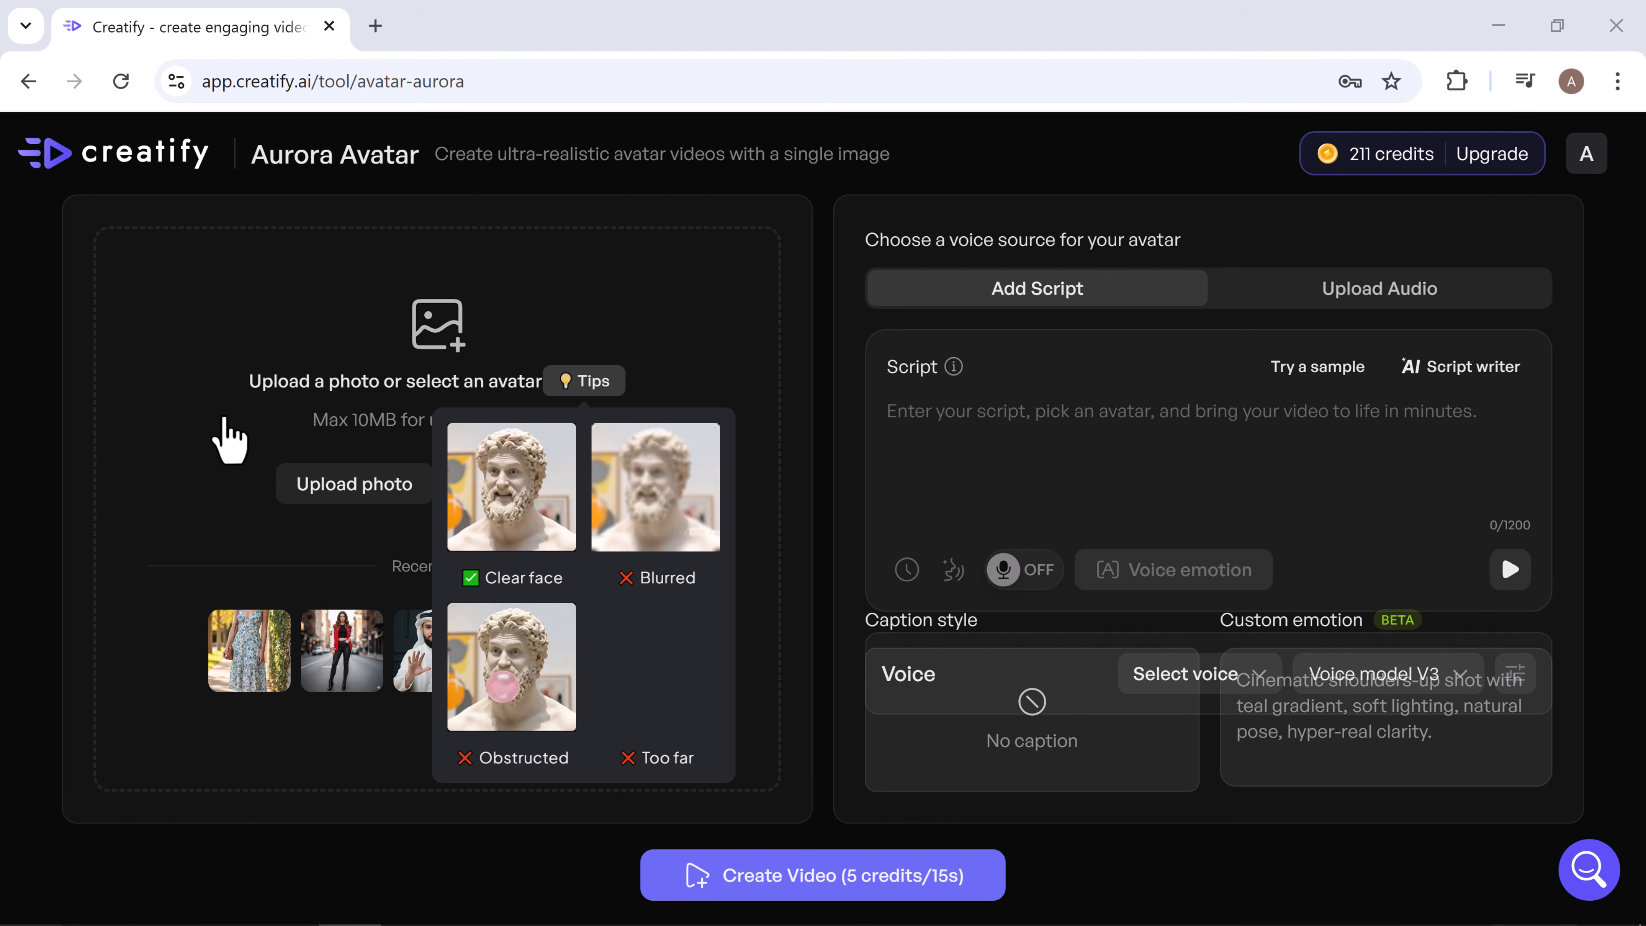
{"action": "left_click", "coordinate": [197, 478]}
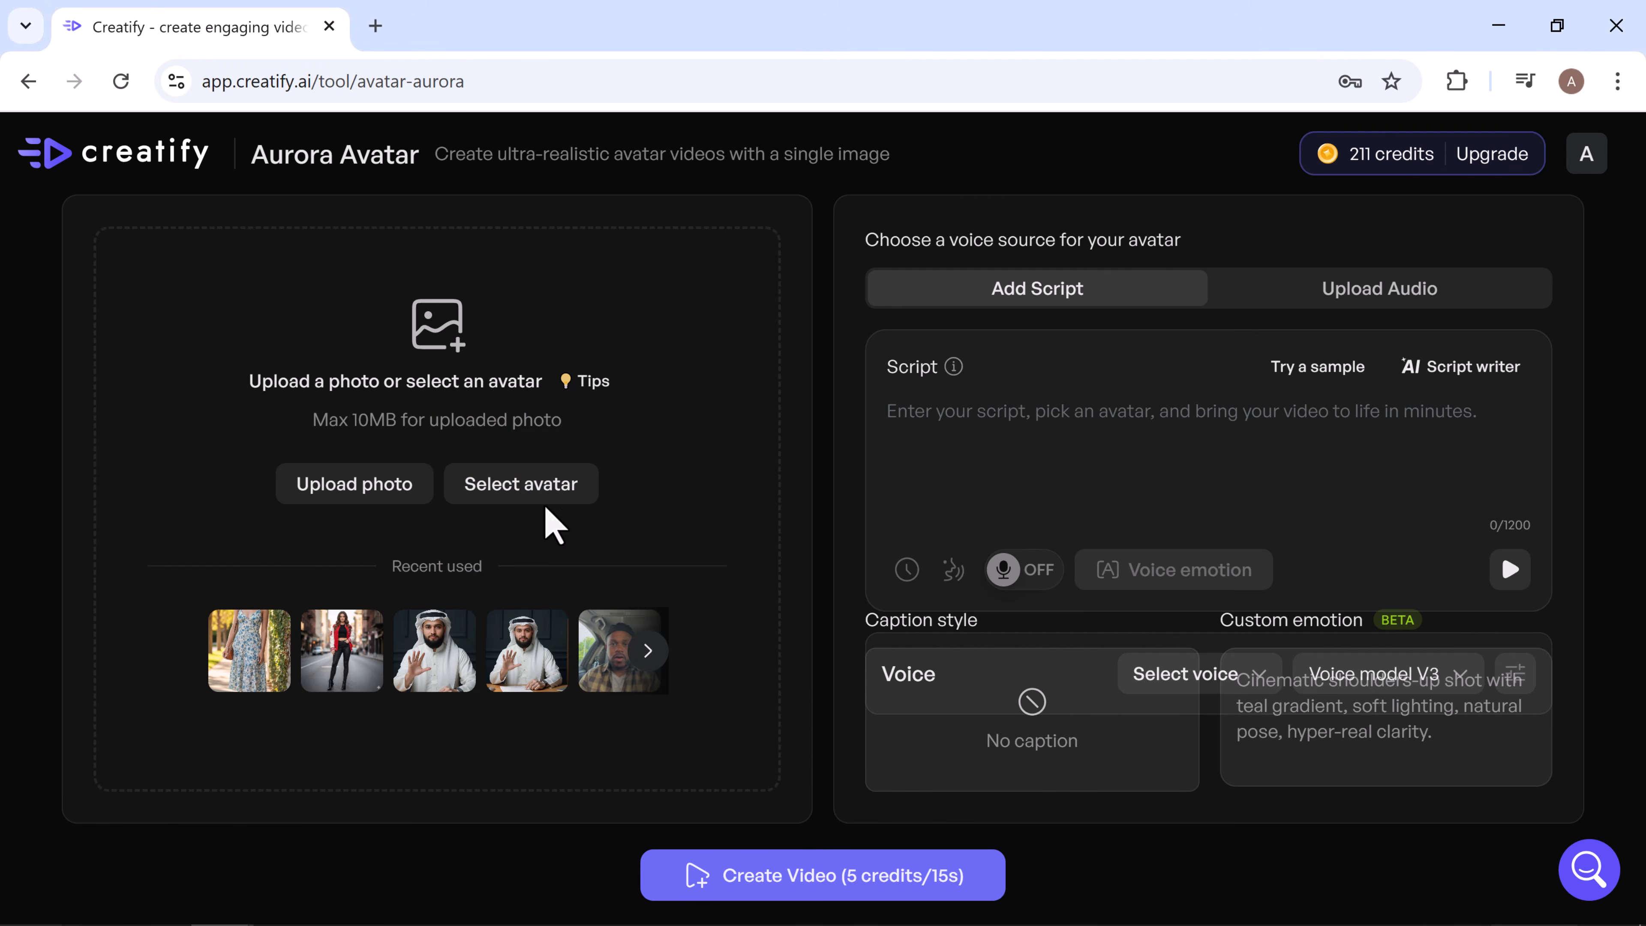
{"action": "left_click", "coordinate": [365, 487]}
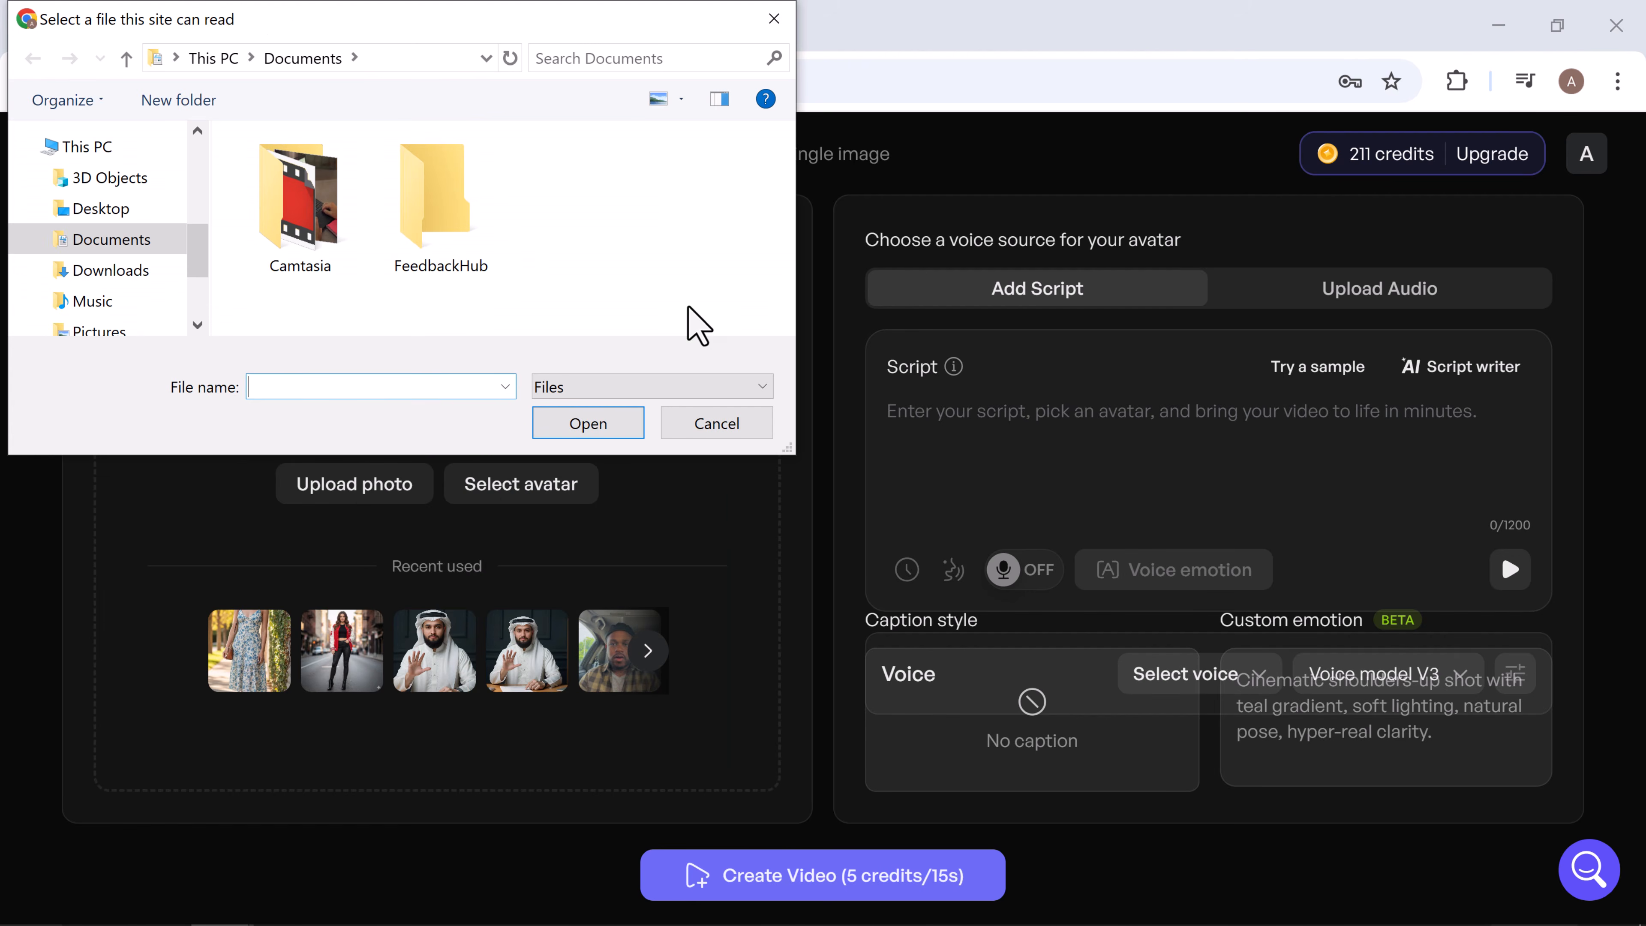
{"action": "left_click", "coordinate": [708, 433]}
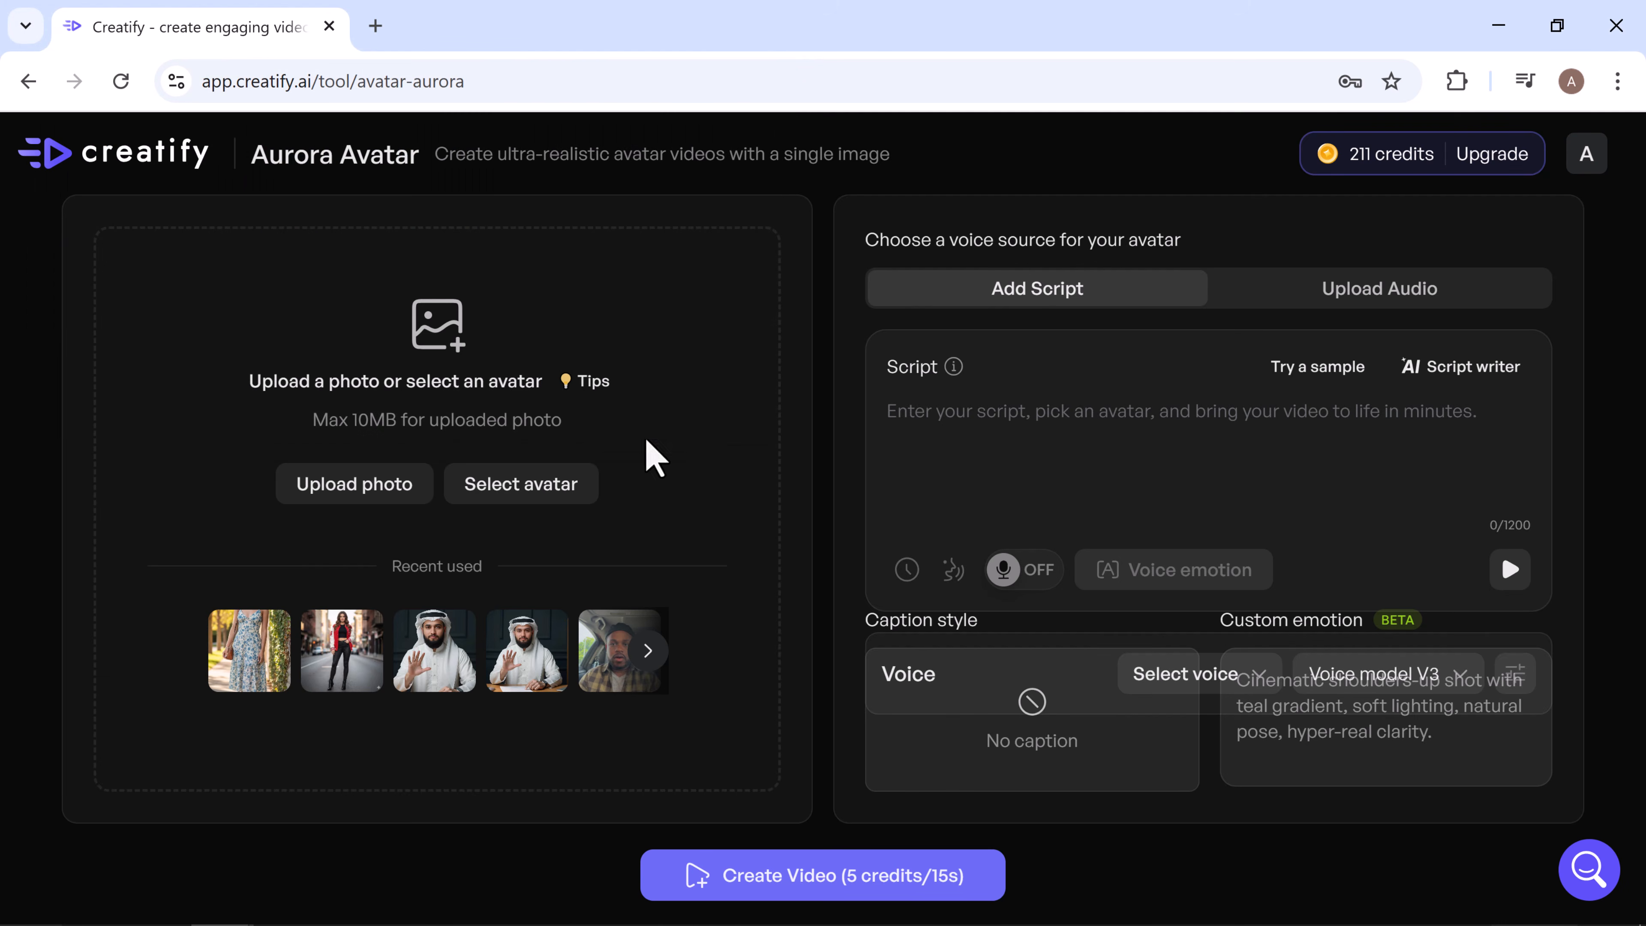
- Browse the avatar collections and choose the realistic avatar Shelby in her second in-car style for the video
{"action": "left_click", "coordinate": [526, 492]}
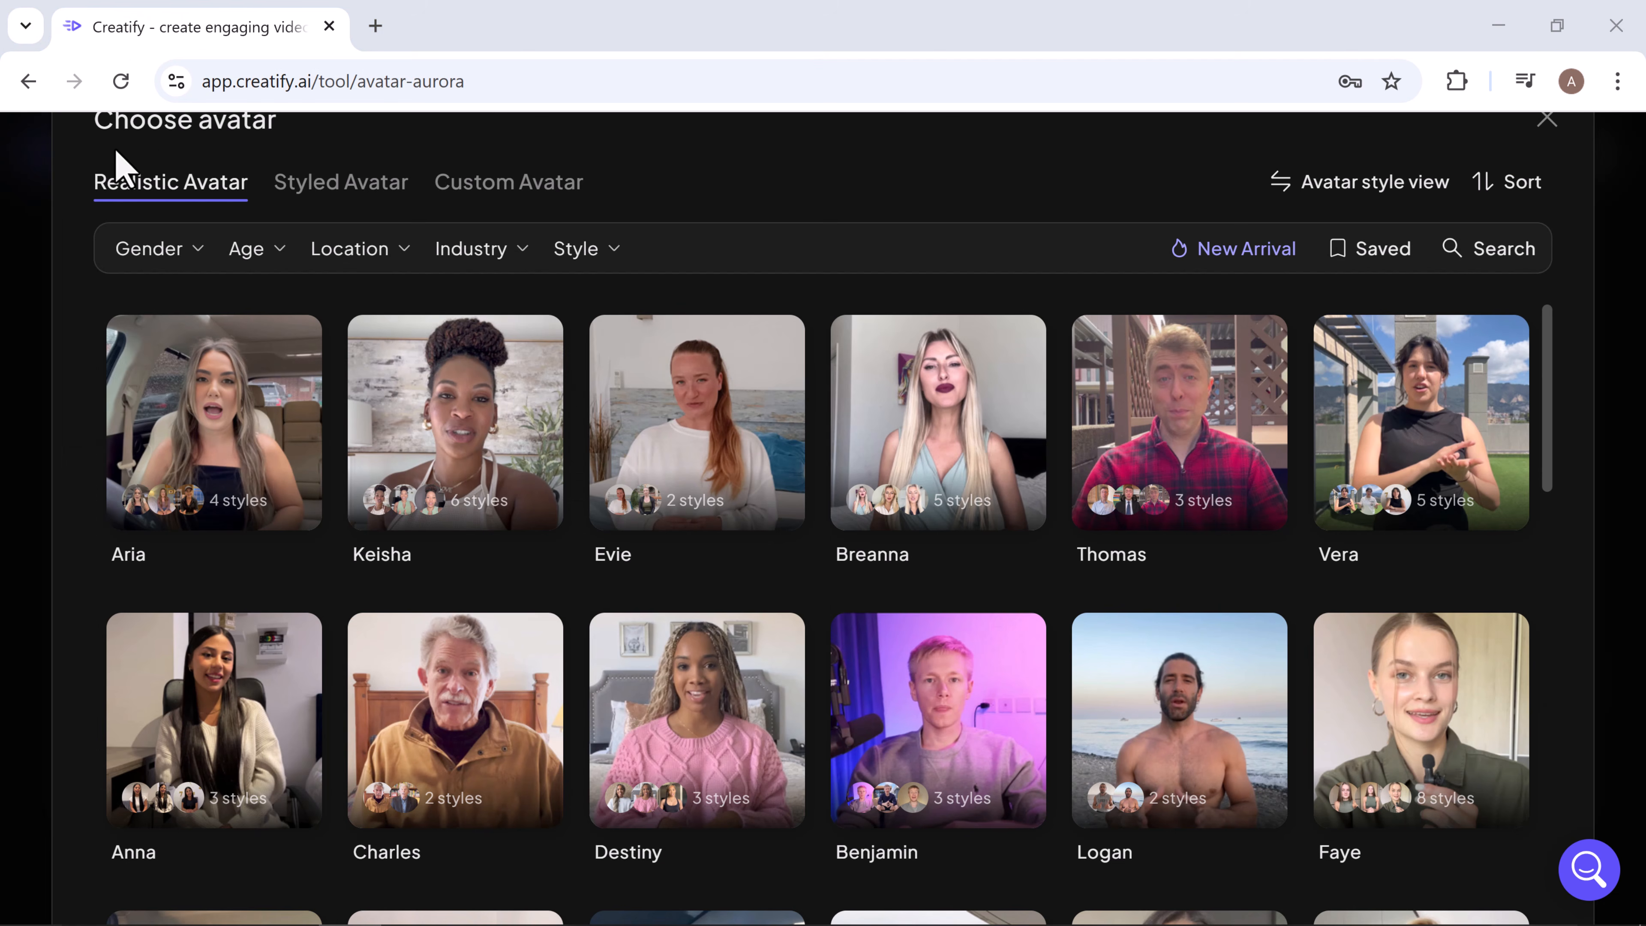
{"action": "left_click", "coordinate": [329, 195]}
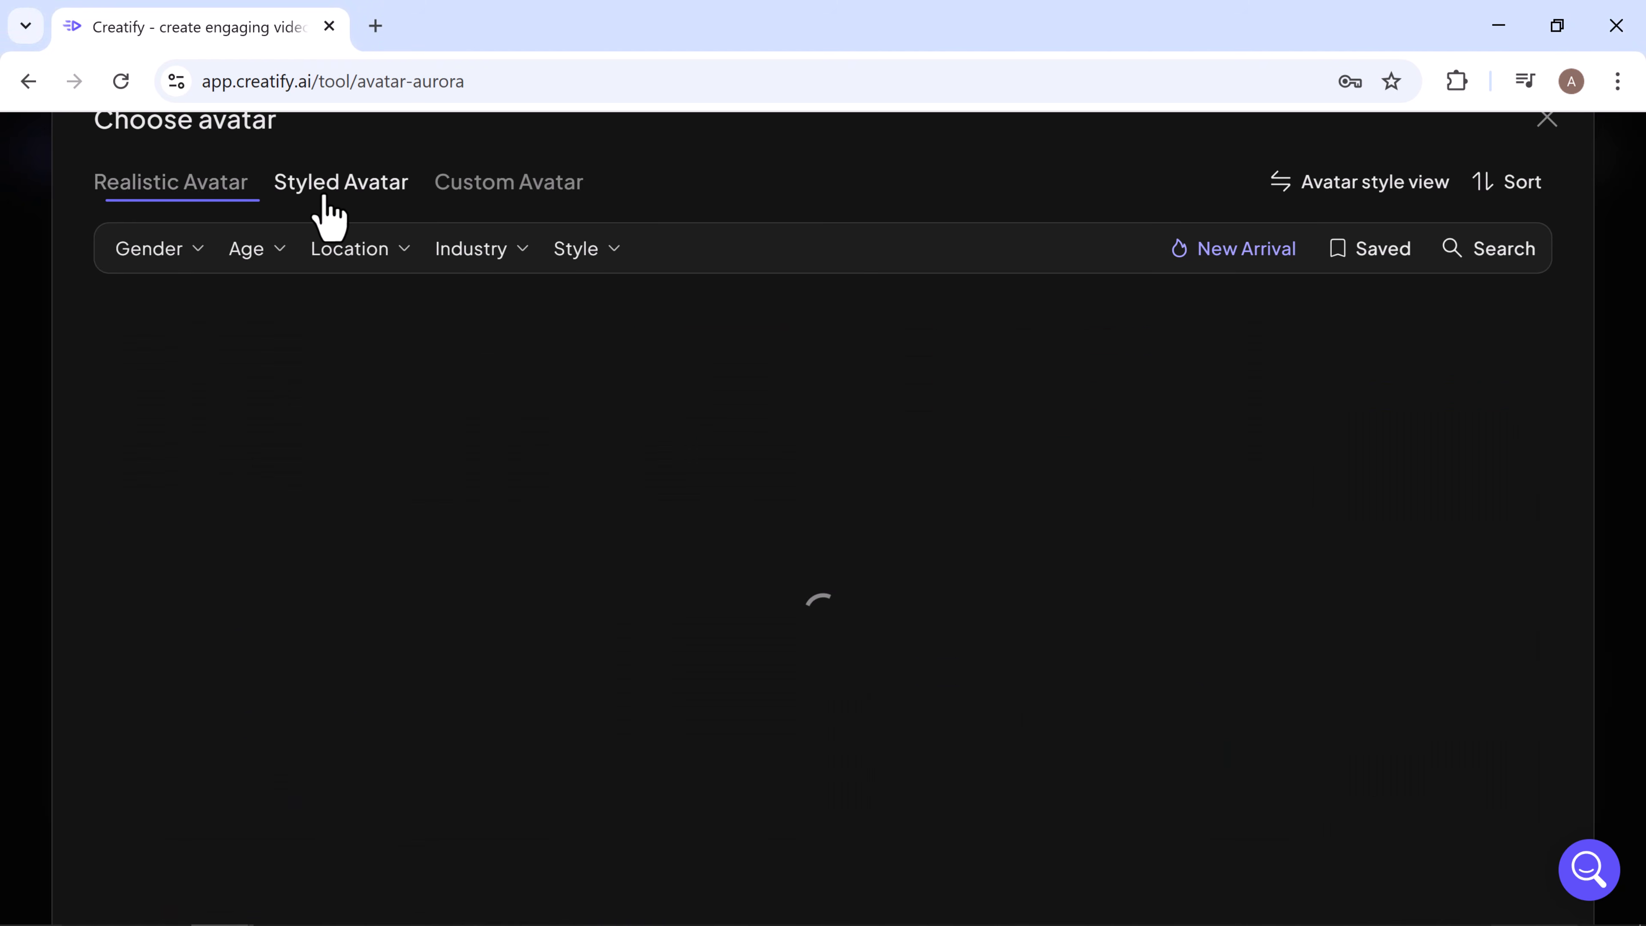
{"action": "left_click", "coordinate": [516, 206]}
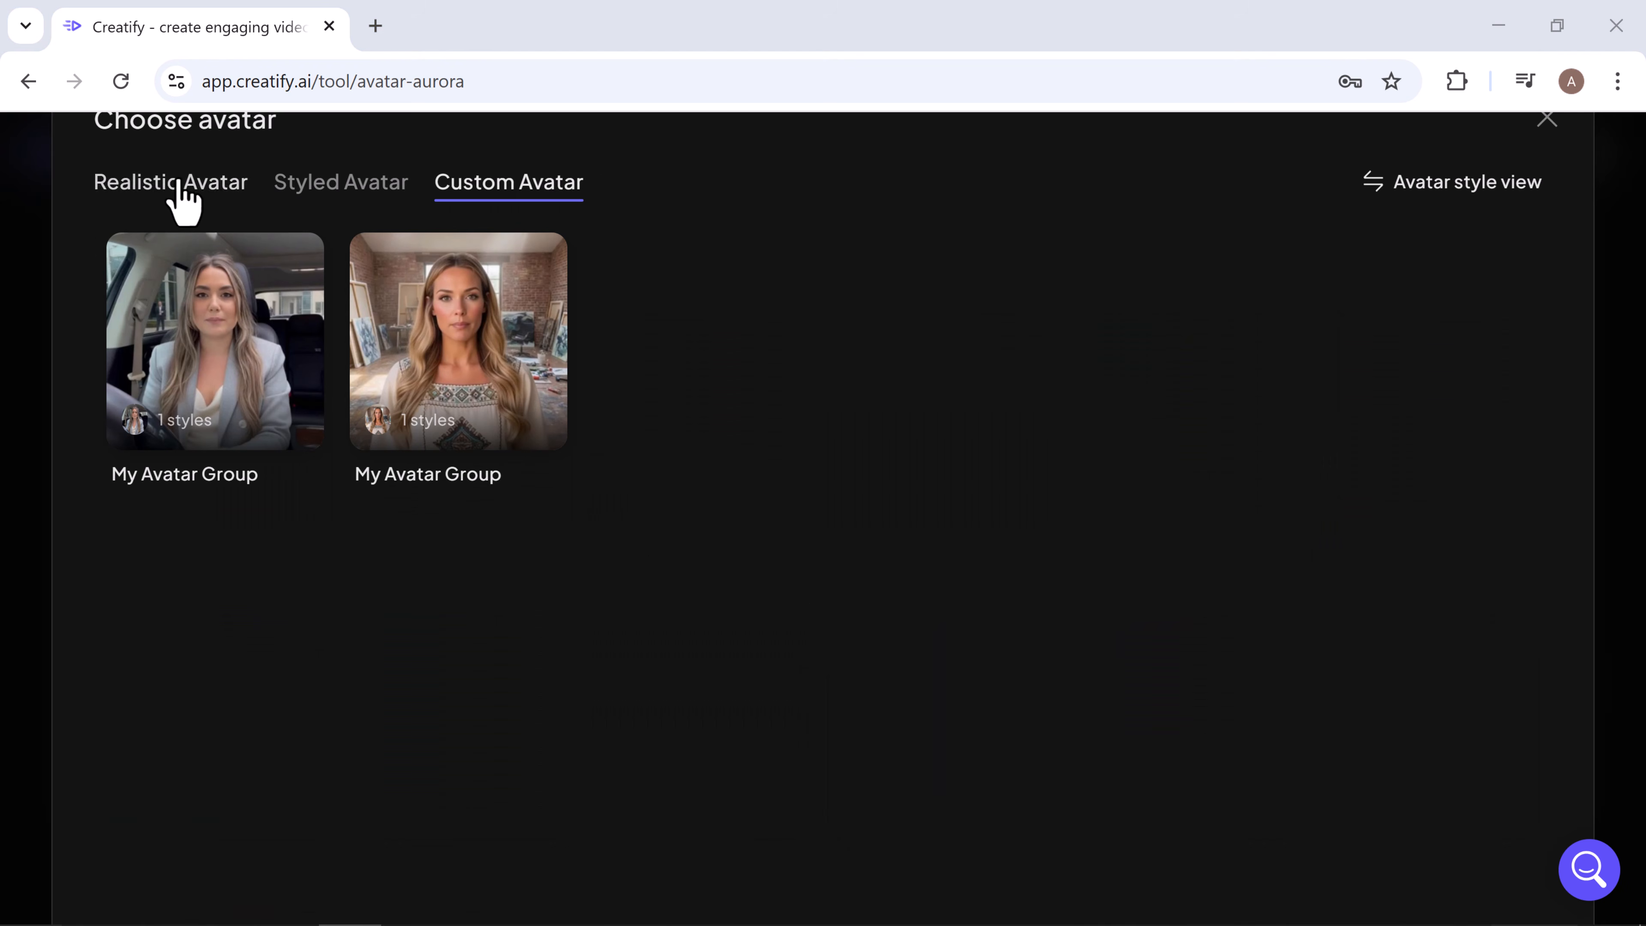
{"action": "left_click", "coordinate": [154, 195]}
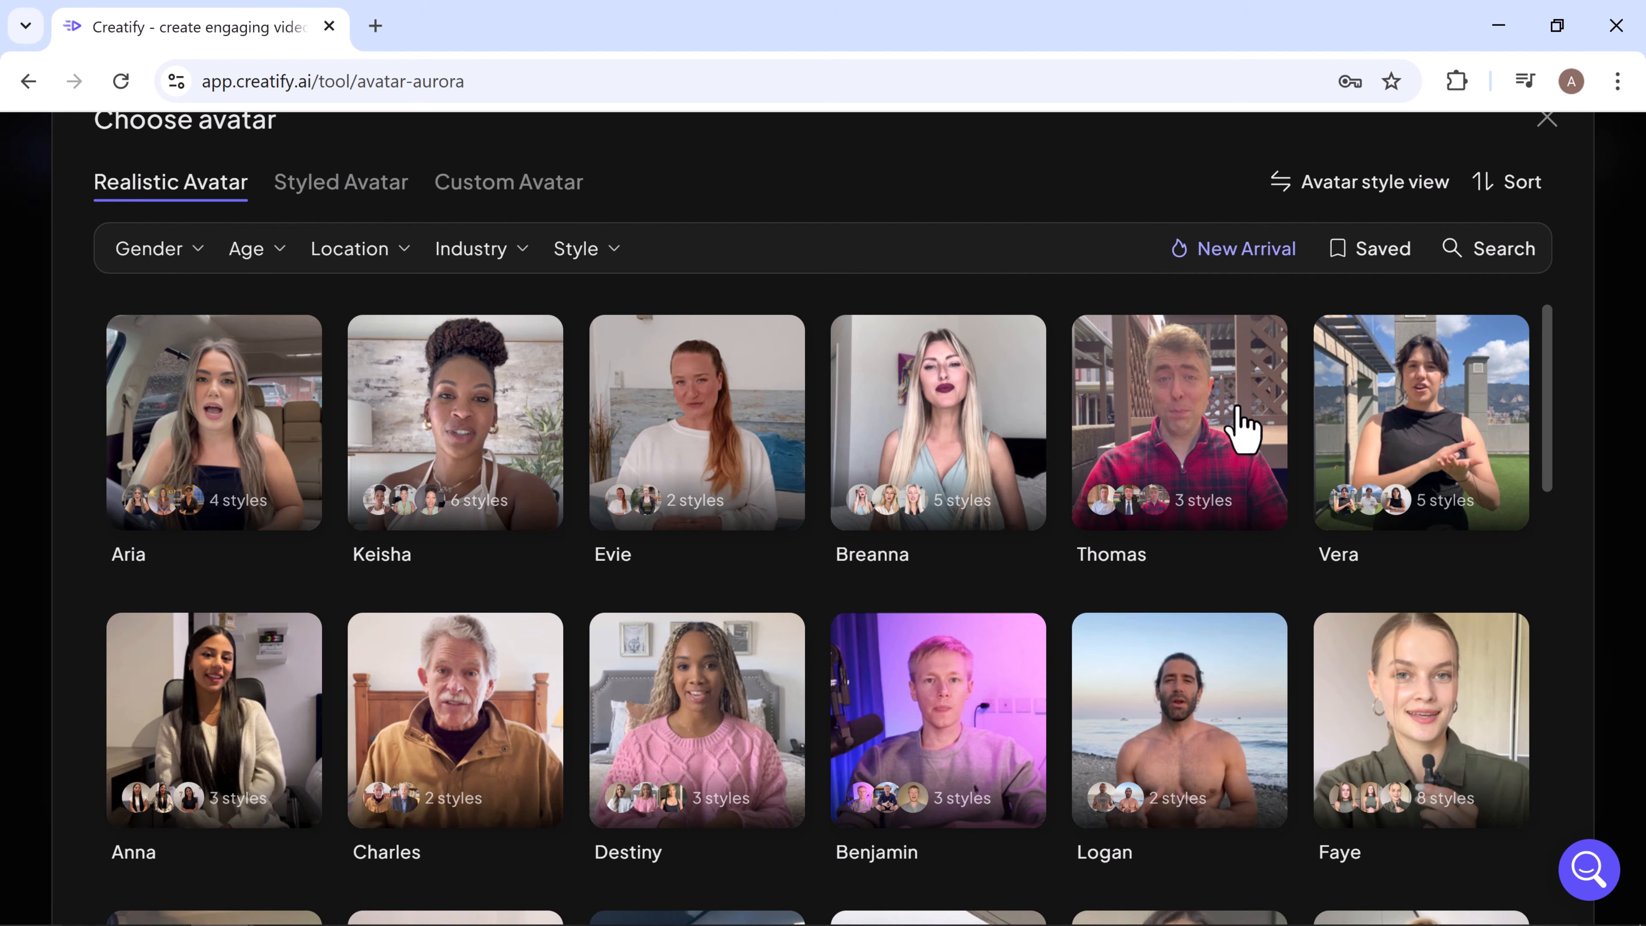
{"action": "scroll", "coordinate": [220, 467], "scroll_direction": "down", "scroll_amount": 5}
{"action": "left_click", "coordinate": [220, 470]}
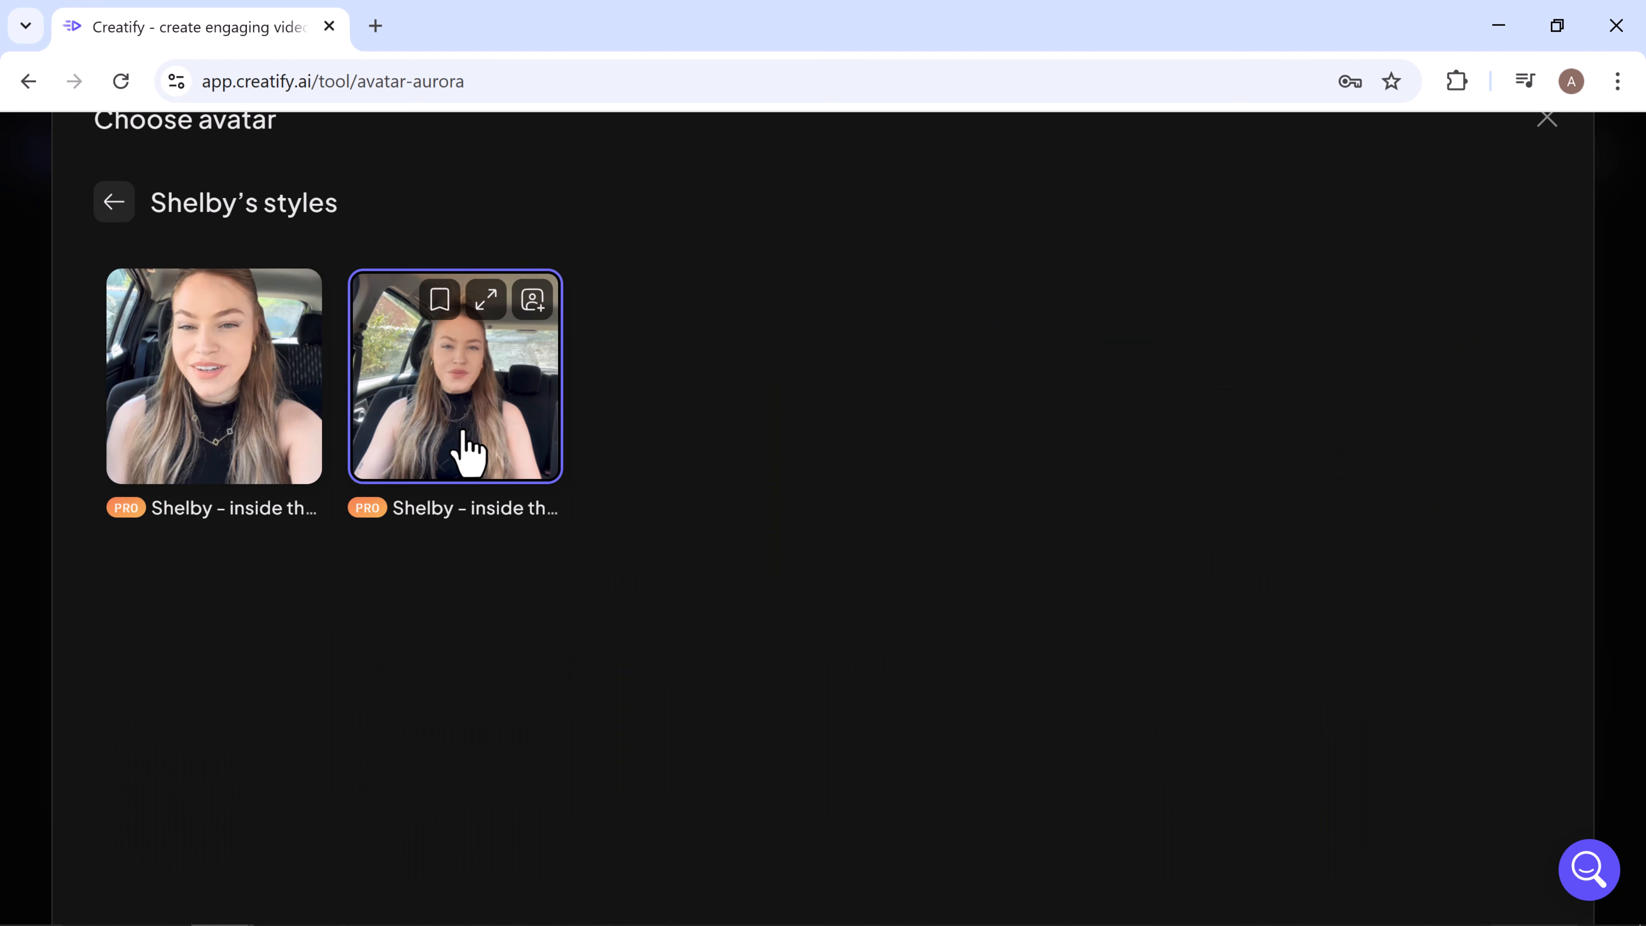
{"action": "left_click", "coordinate": [466, 448]}
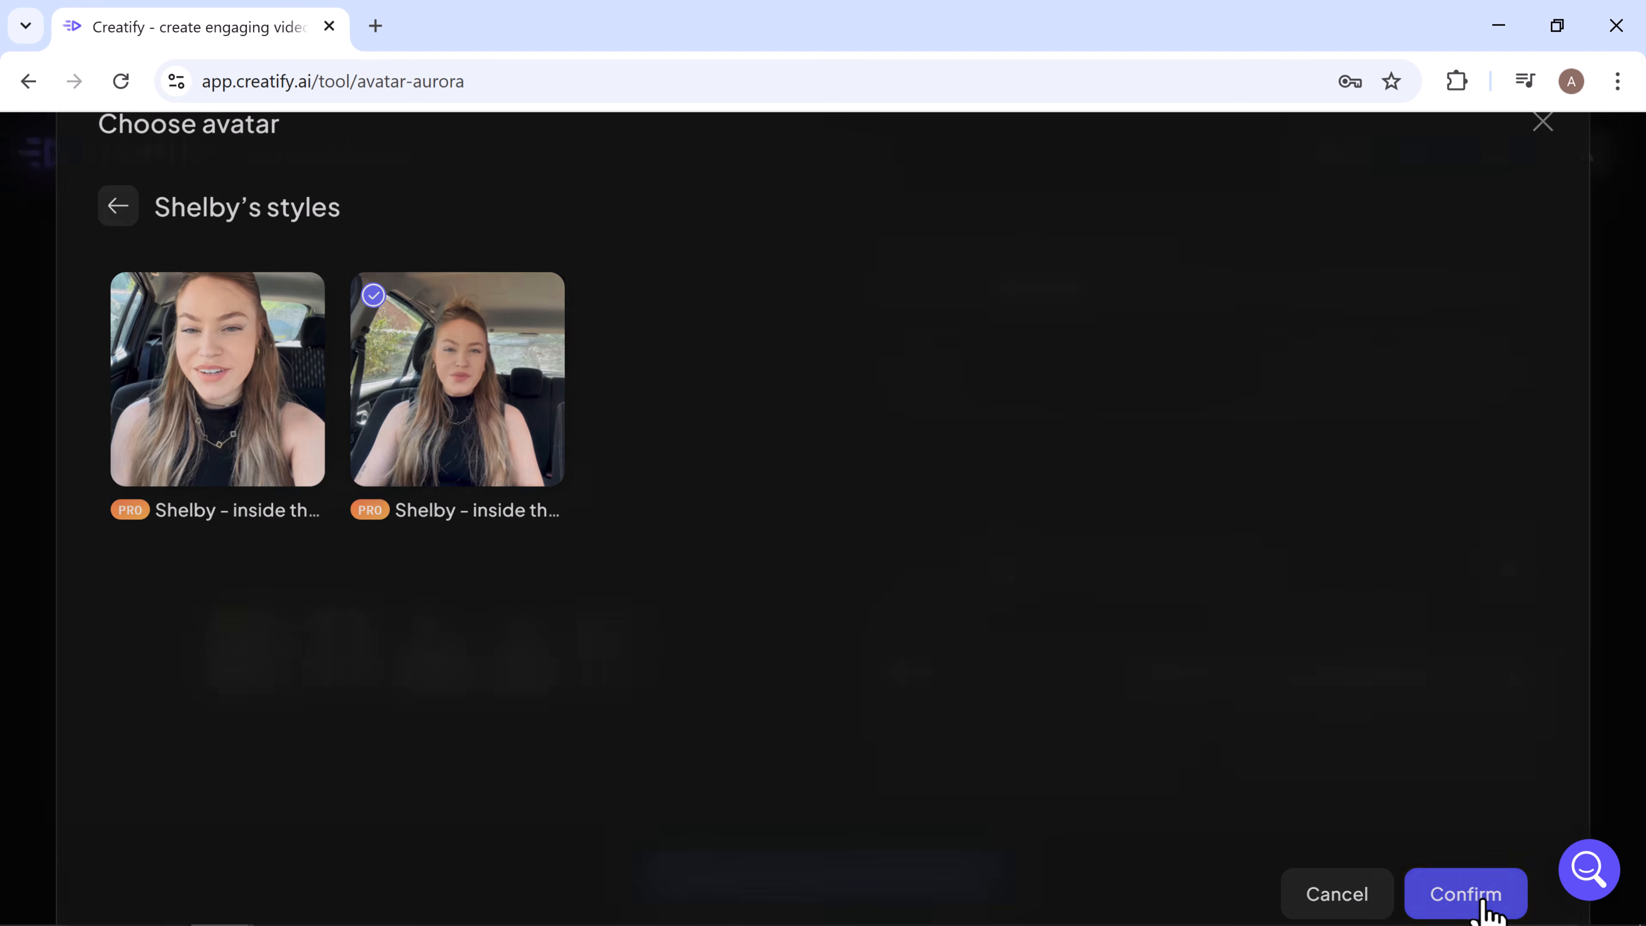
{"action": "left_click", "coordinate": [1485, 901]}
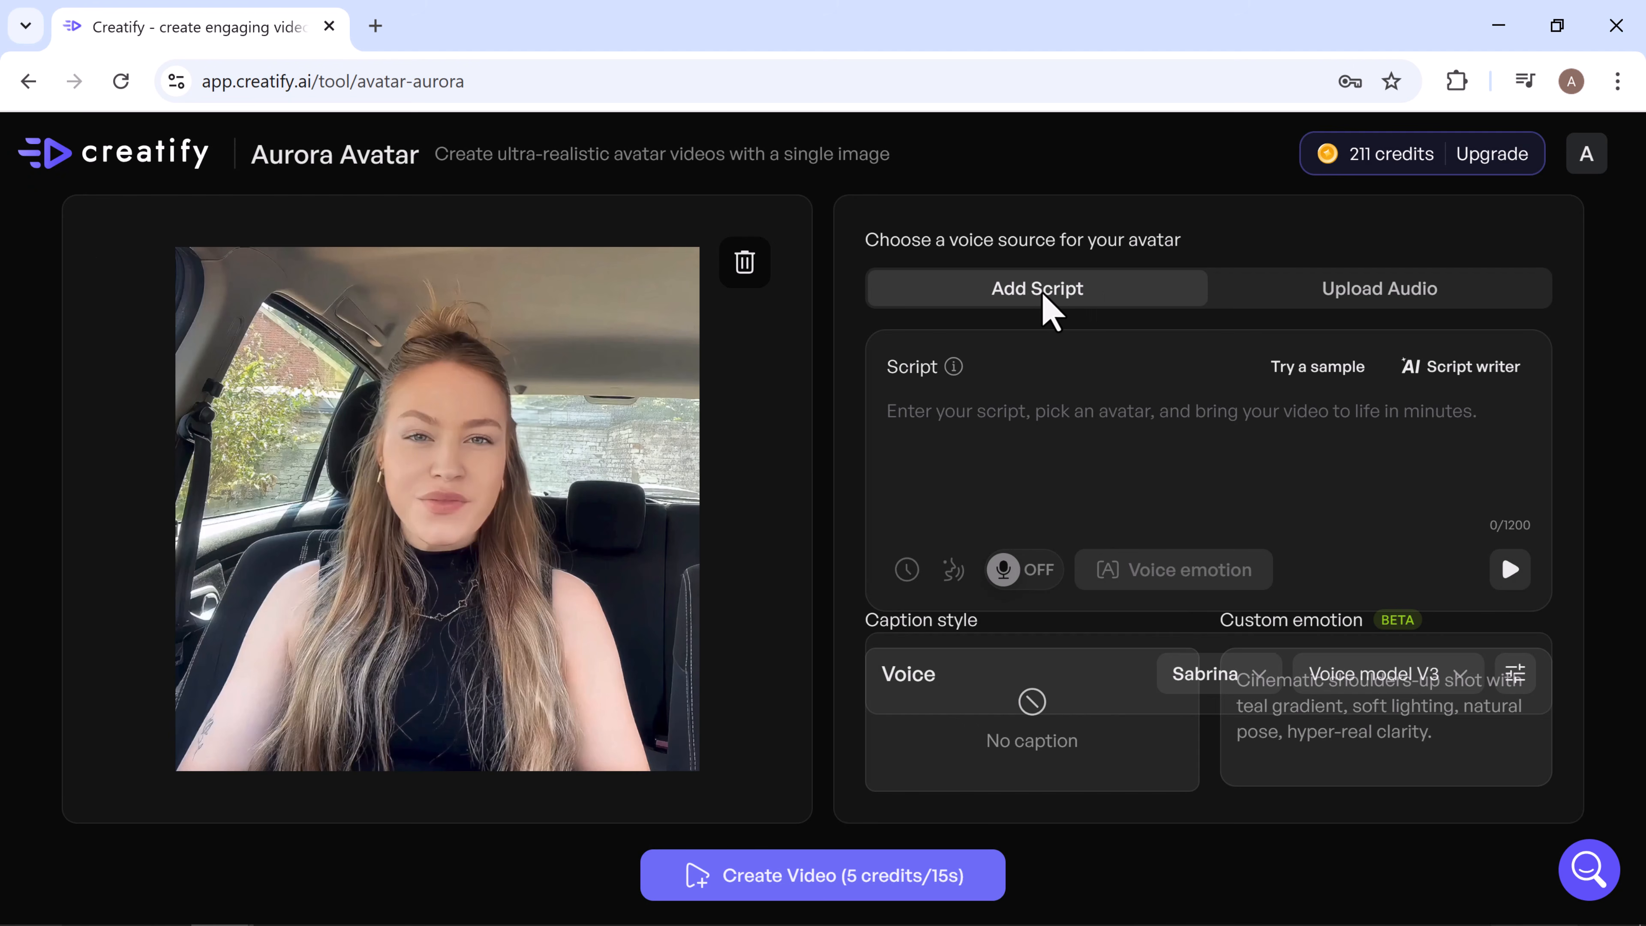
- Generate a Motivational script with the AI script writer from the prompt "write script about honesty"
{"action": "left_click", "coordinate": [1360, 288]}
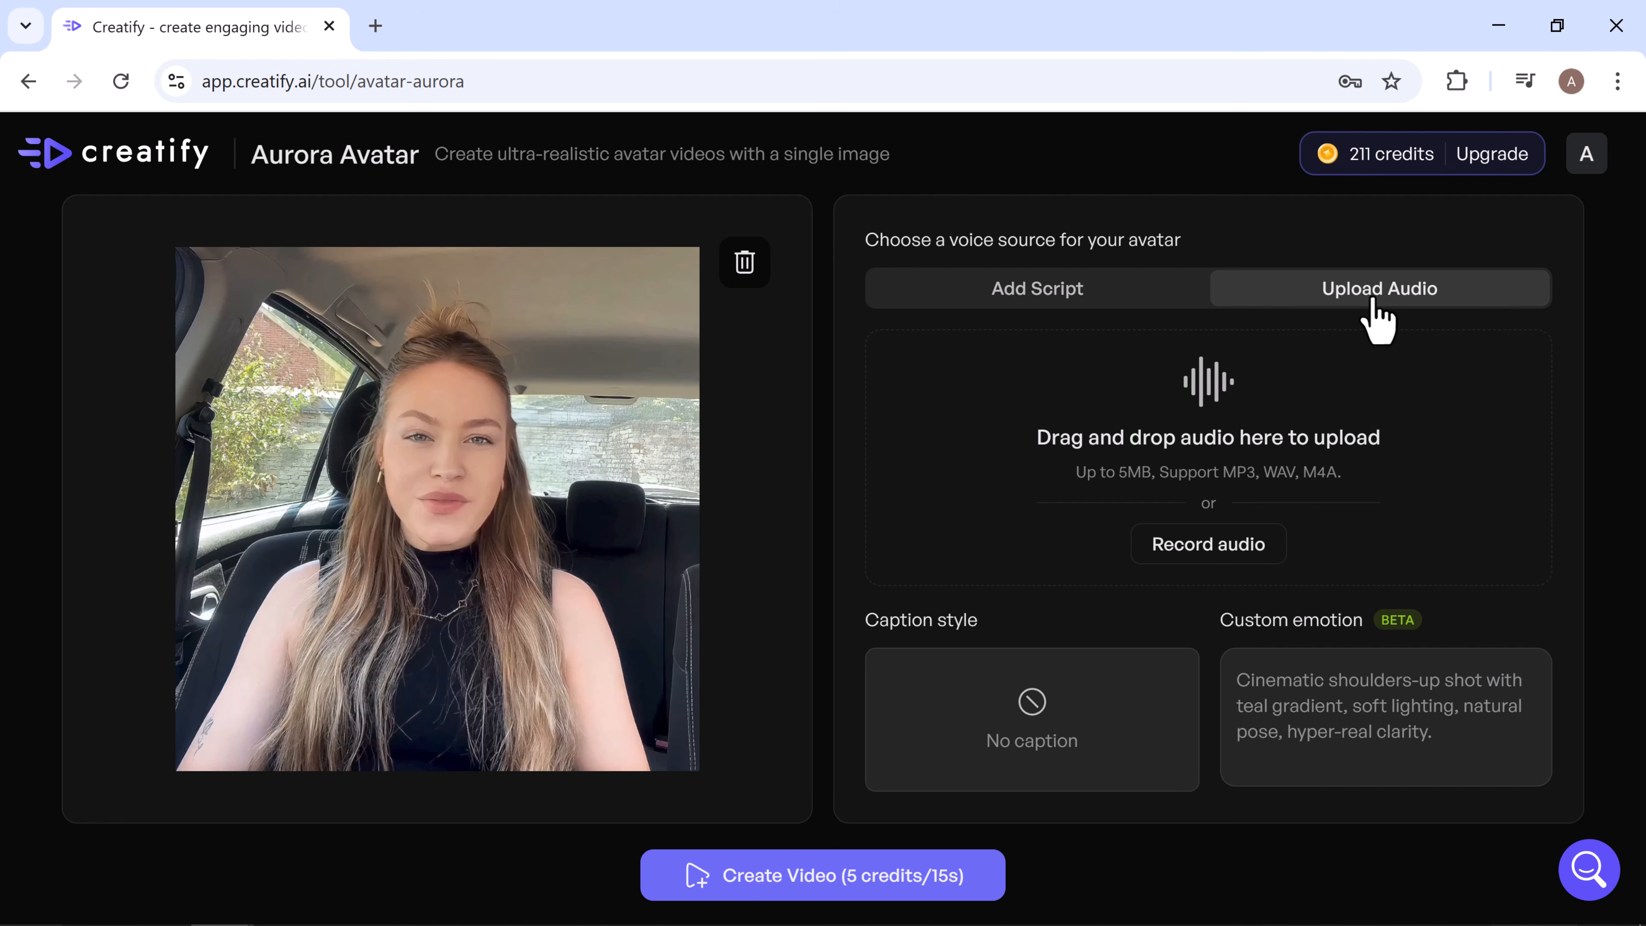
{"action": "left_click", "coordinate": [1074, 293]}
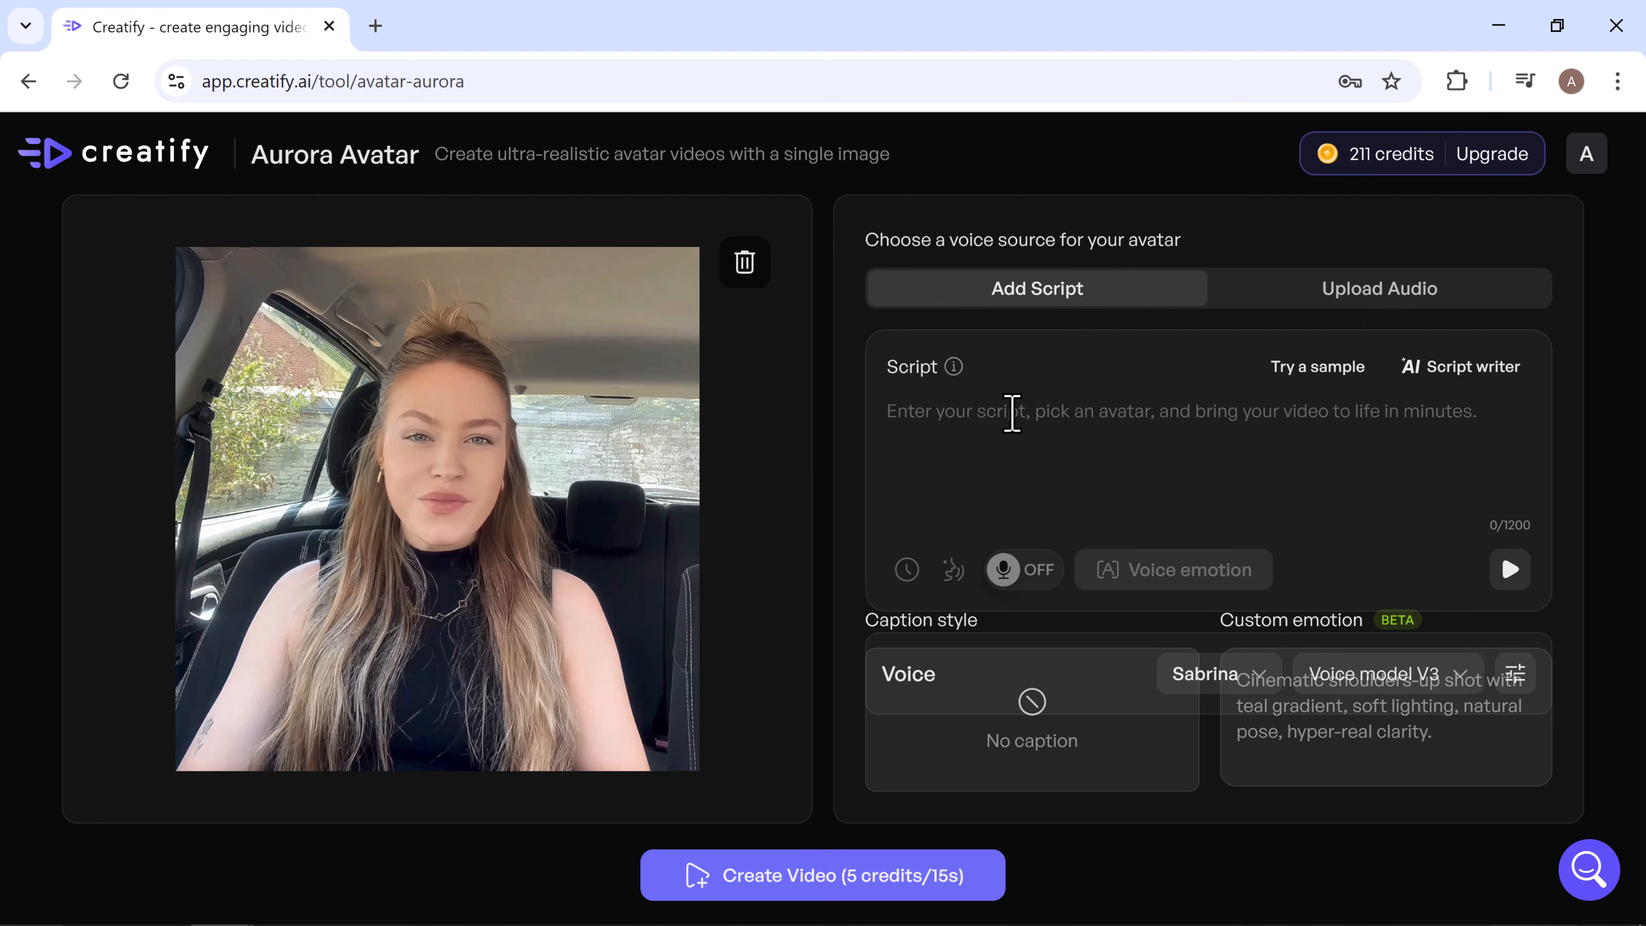
{"action": "left_click", "coordinate": [1433, 367]}
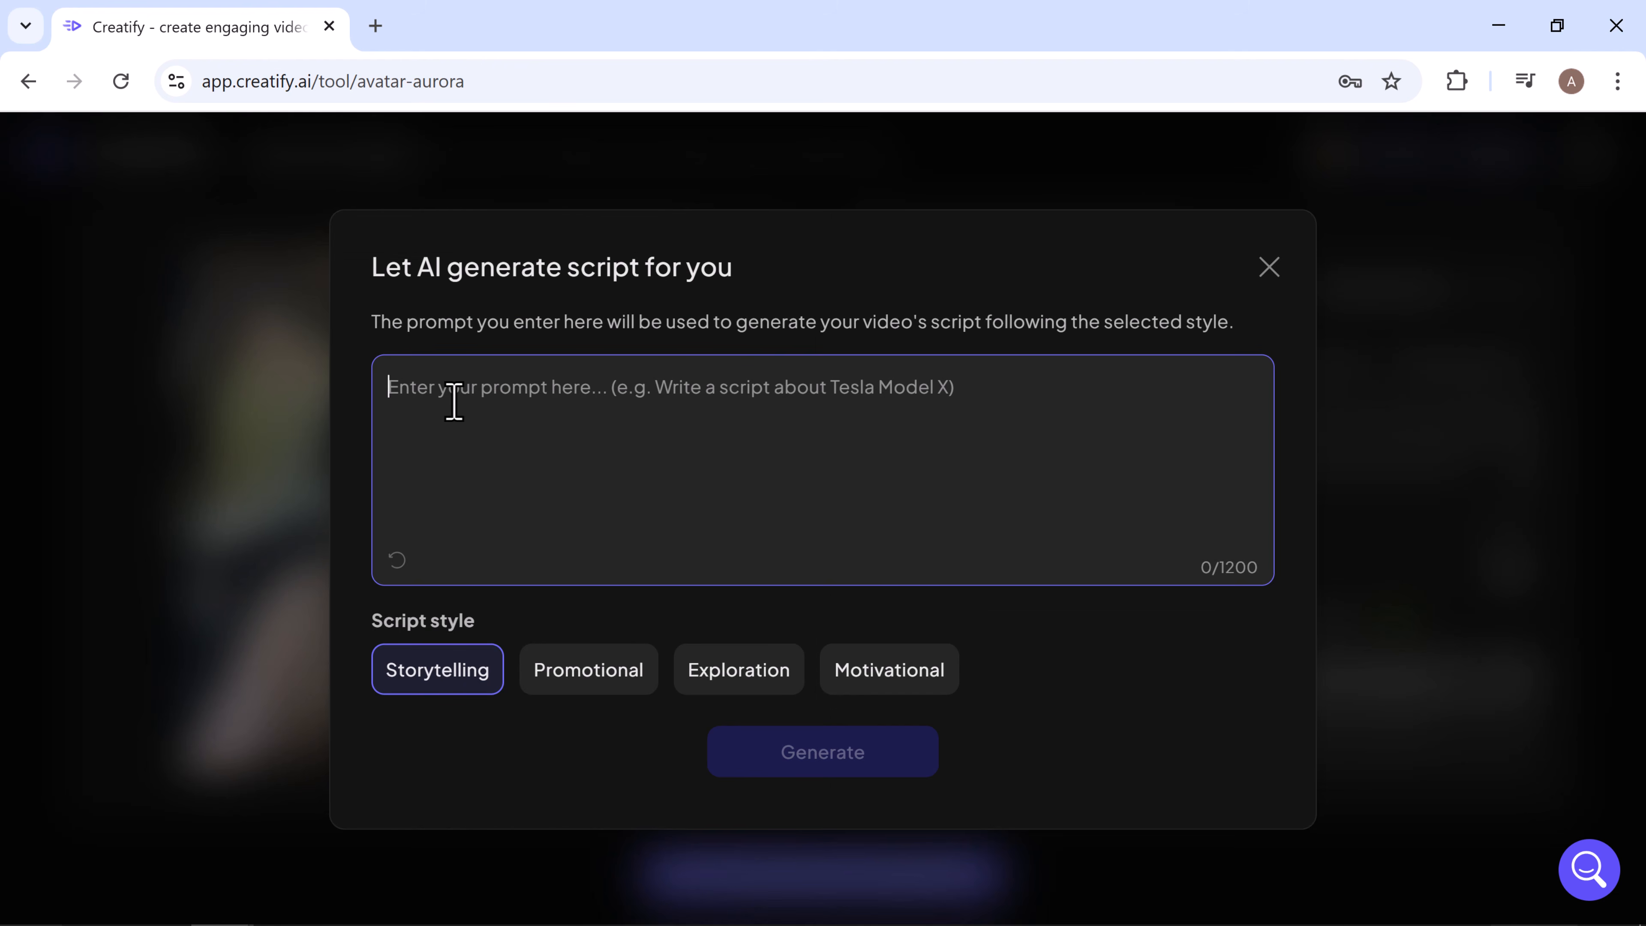
{"action": "left_click", "coordinate": [894, 683]}
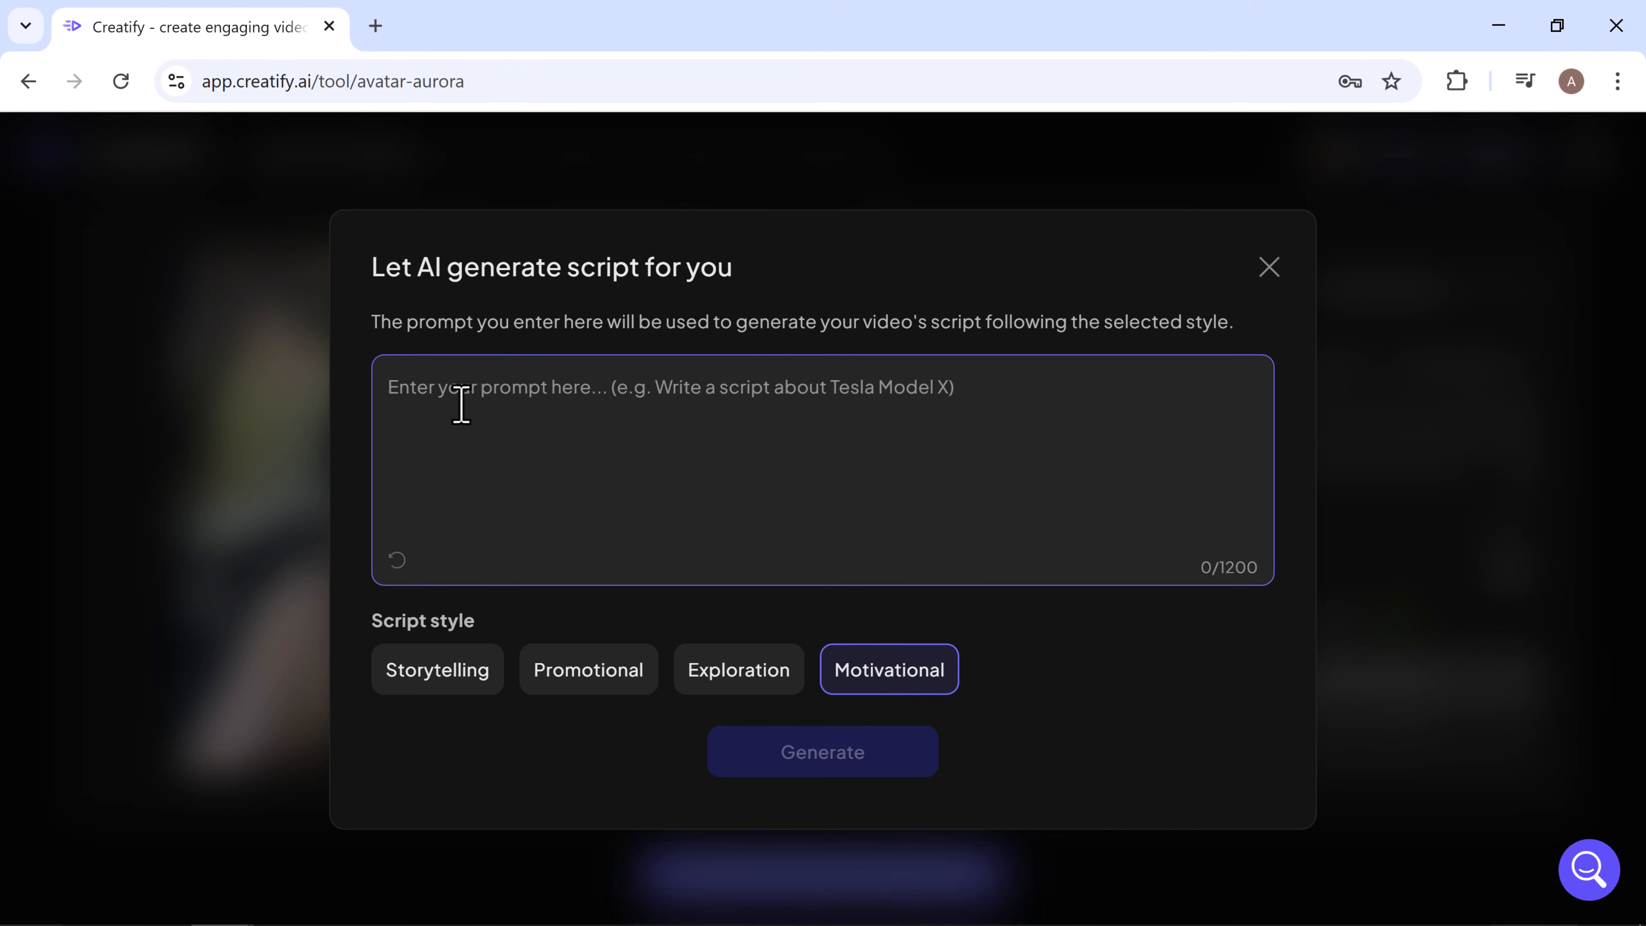
{"action": "type", "text": "write script about honesty"}
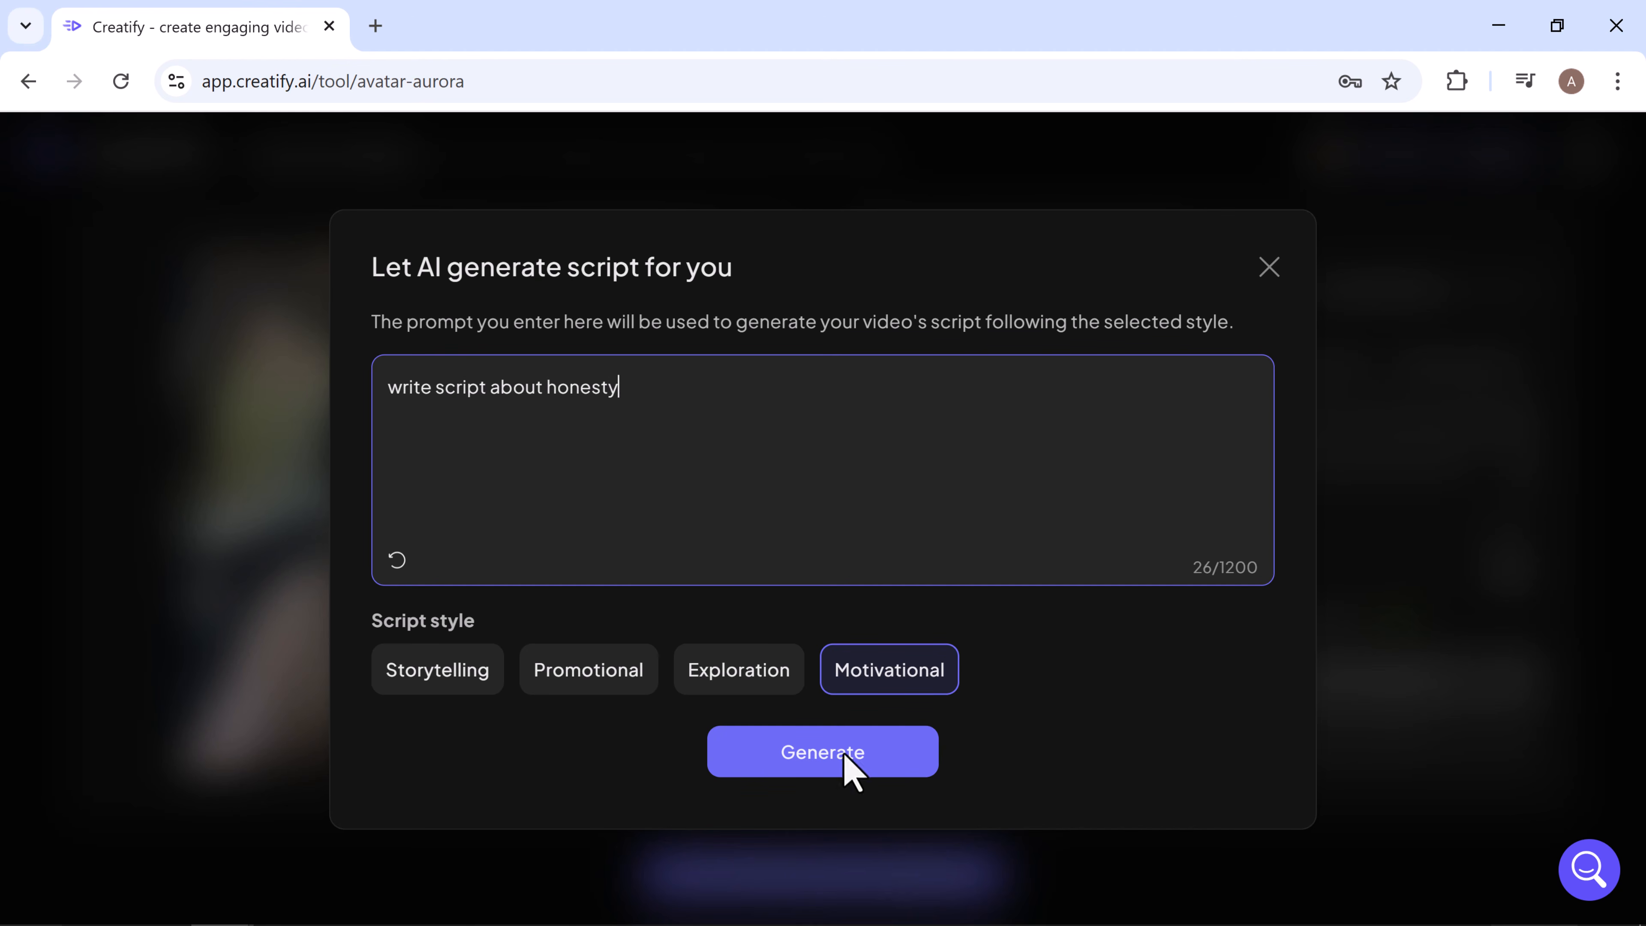
{"action": "left_click", "coordinate": [849, 758]}
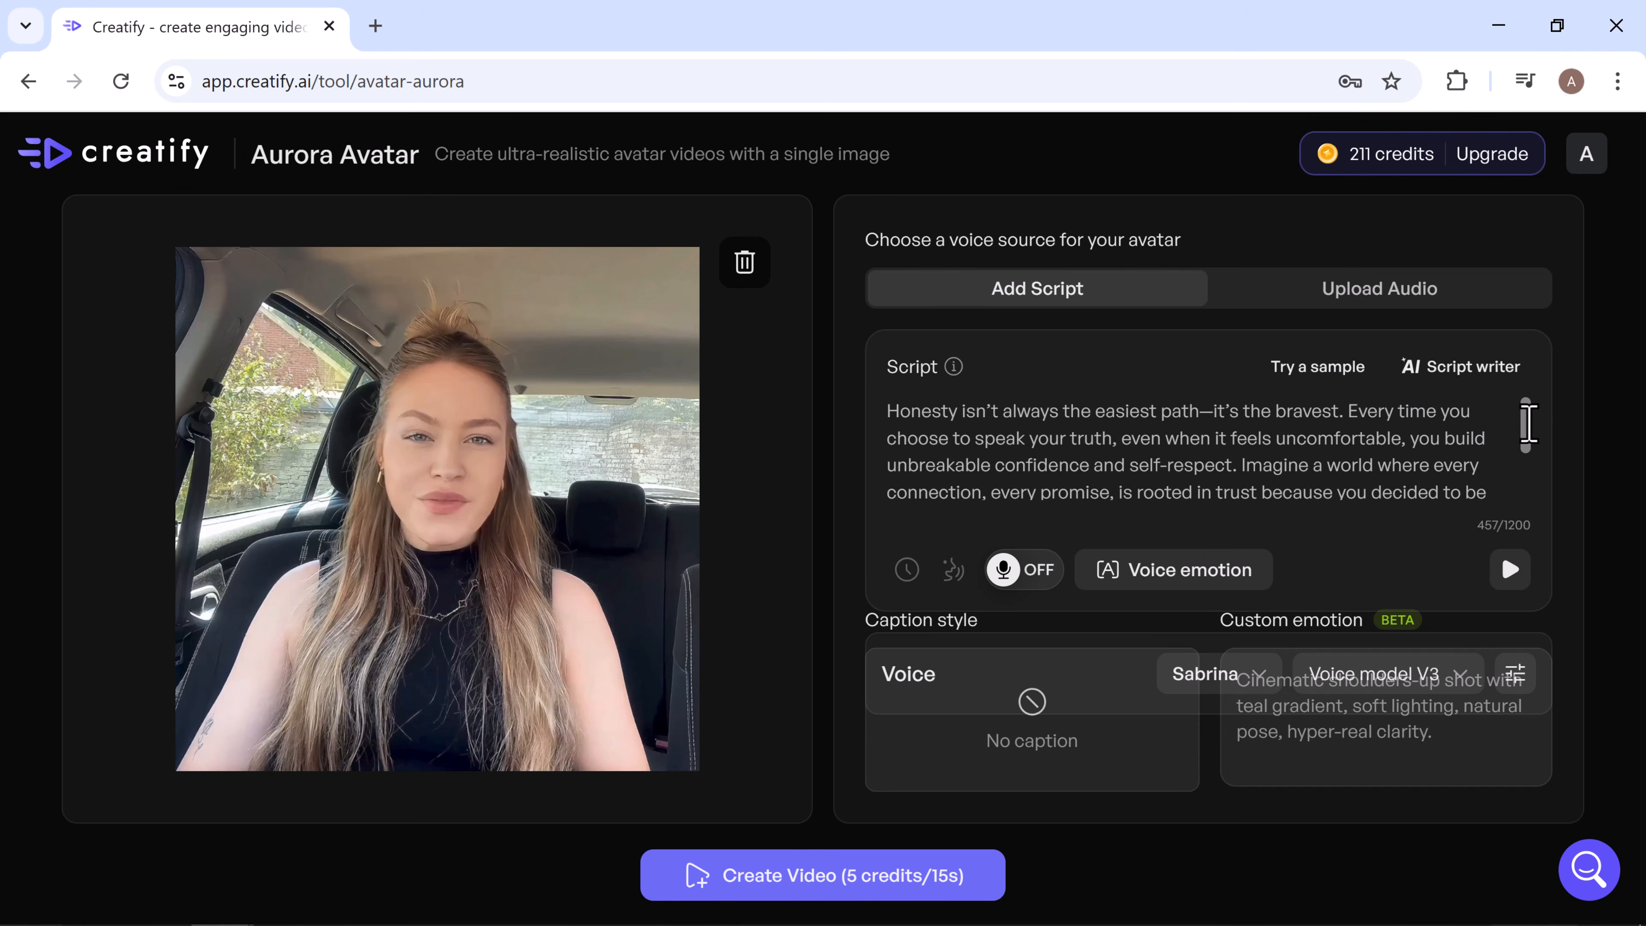
{"action": "scroll", "coordinate": [1528, 425], "scroll_direction": "down", "scroll_amount": 3}
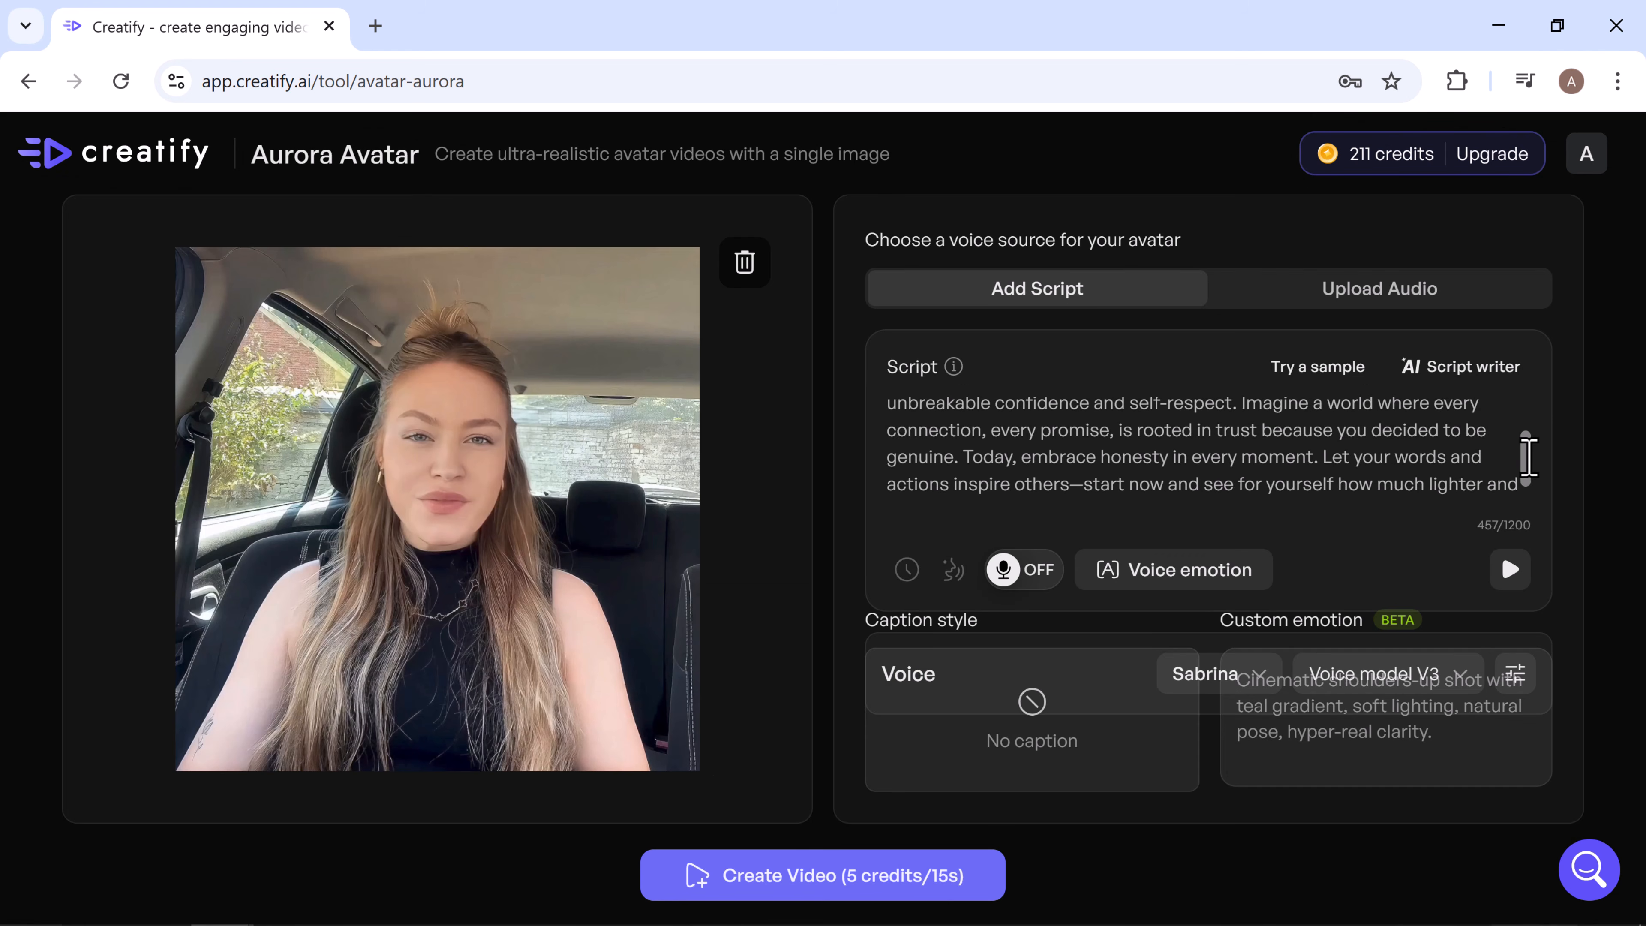
- Check the voice sync options and add voice emotion tags to the script
{"action": "left_click", "coordinate": [1039, 570]}
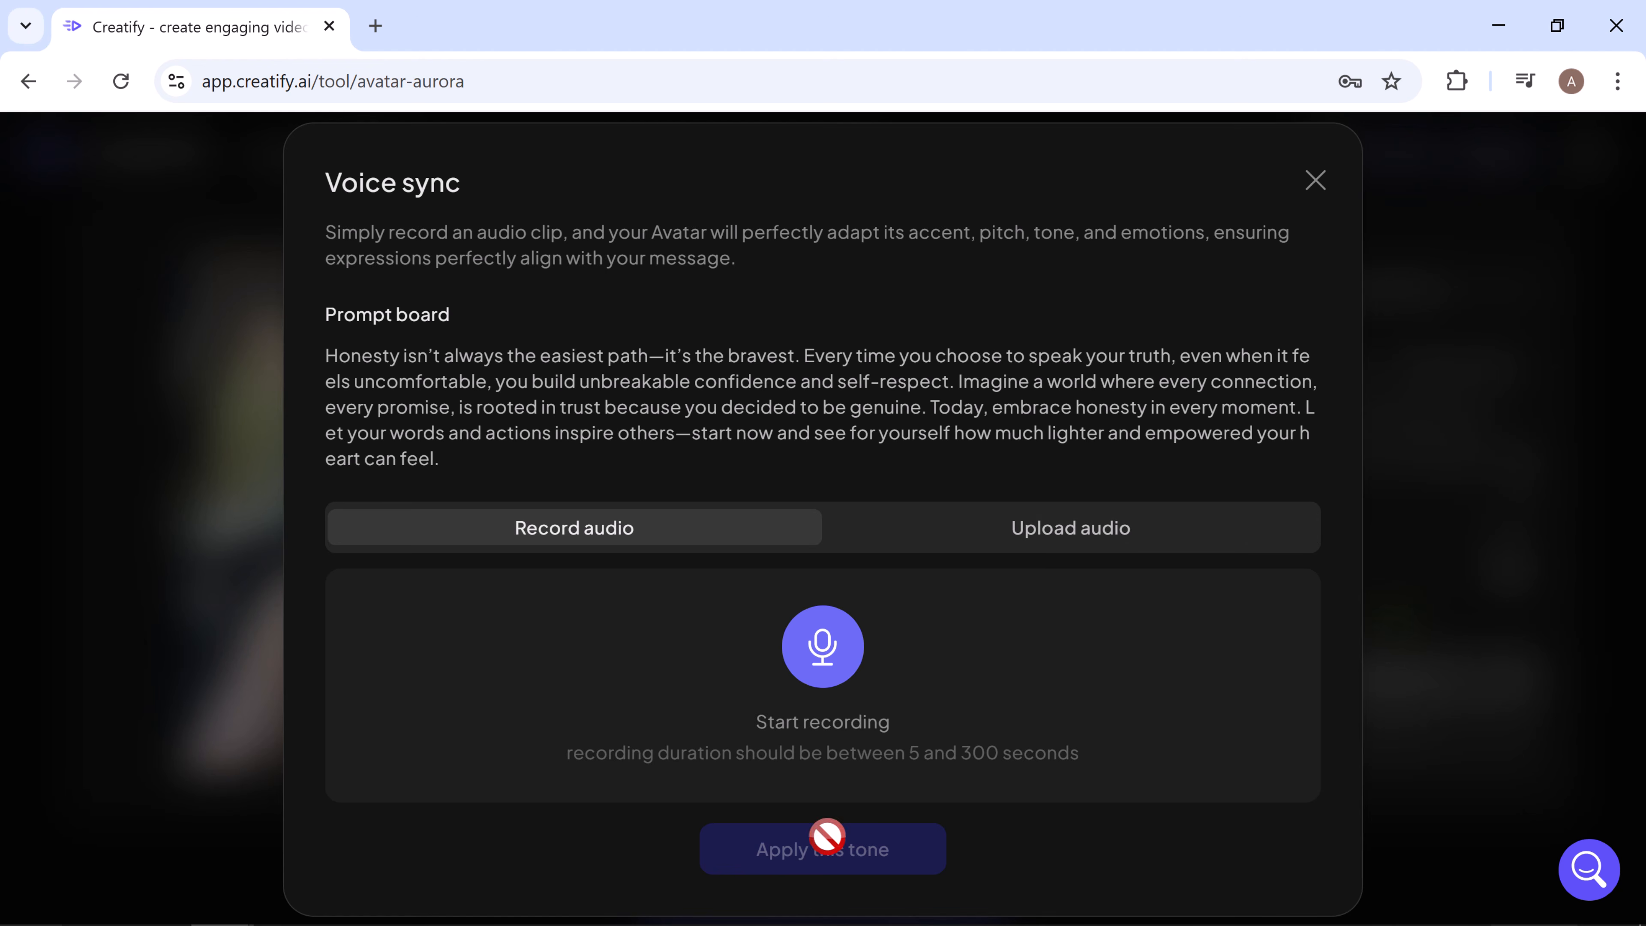
{"action": "left_click", "coordinate": [1319, 195]}
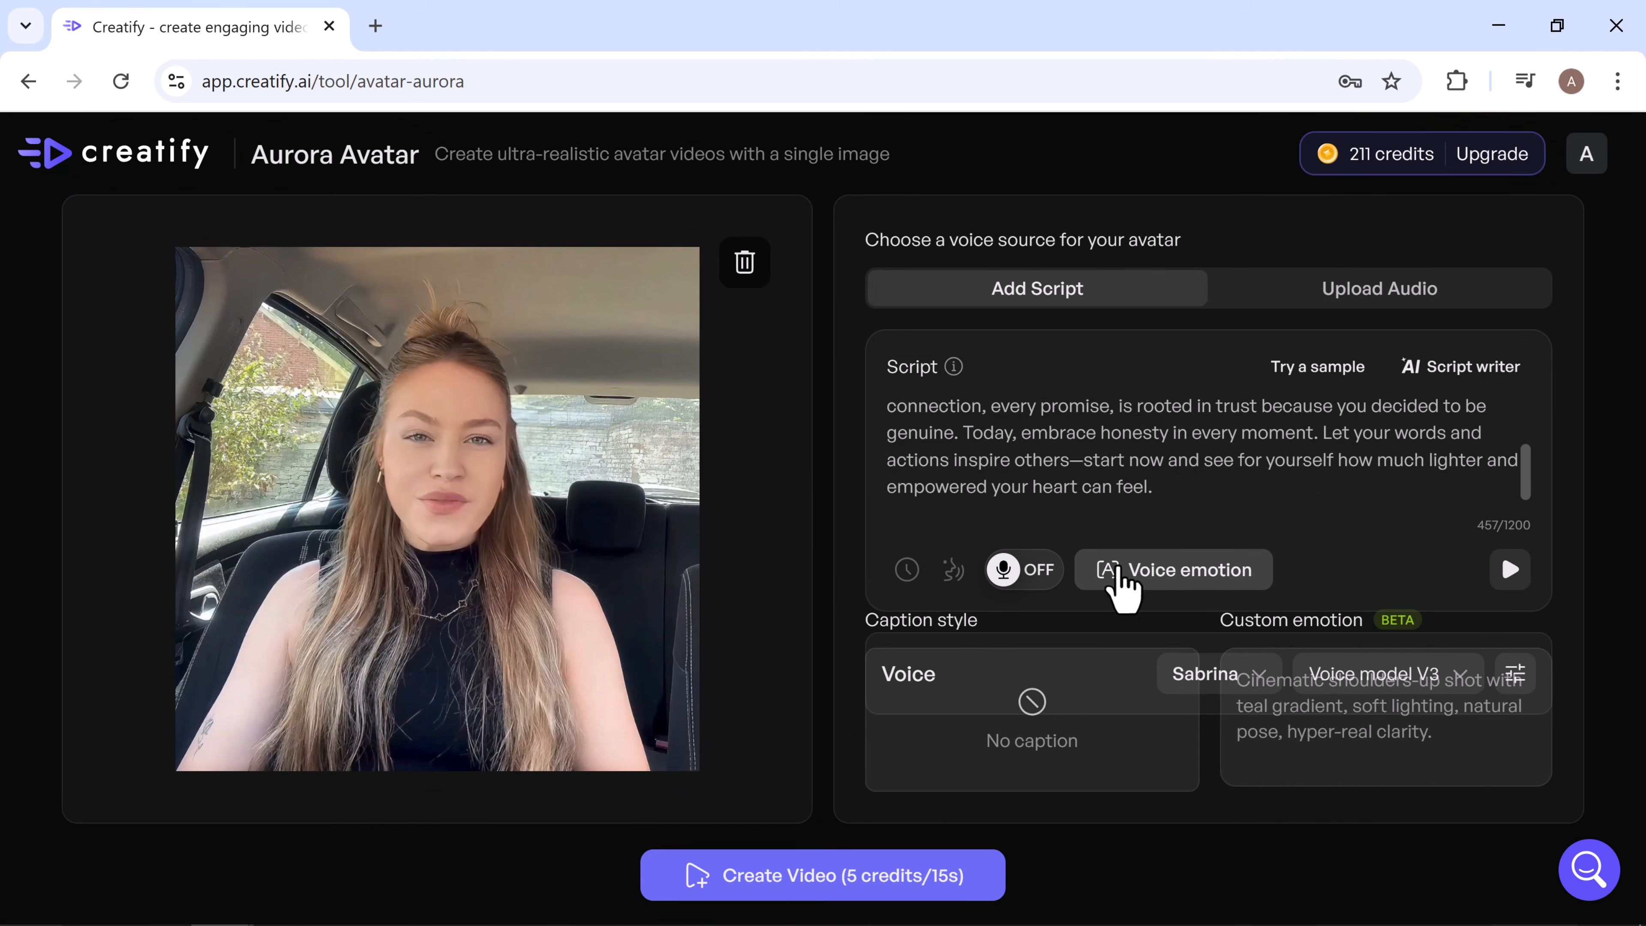
{"action": "left_click", "coordinate": [1124, 583]}
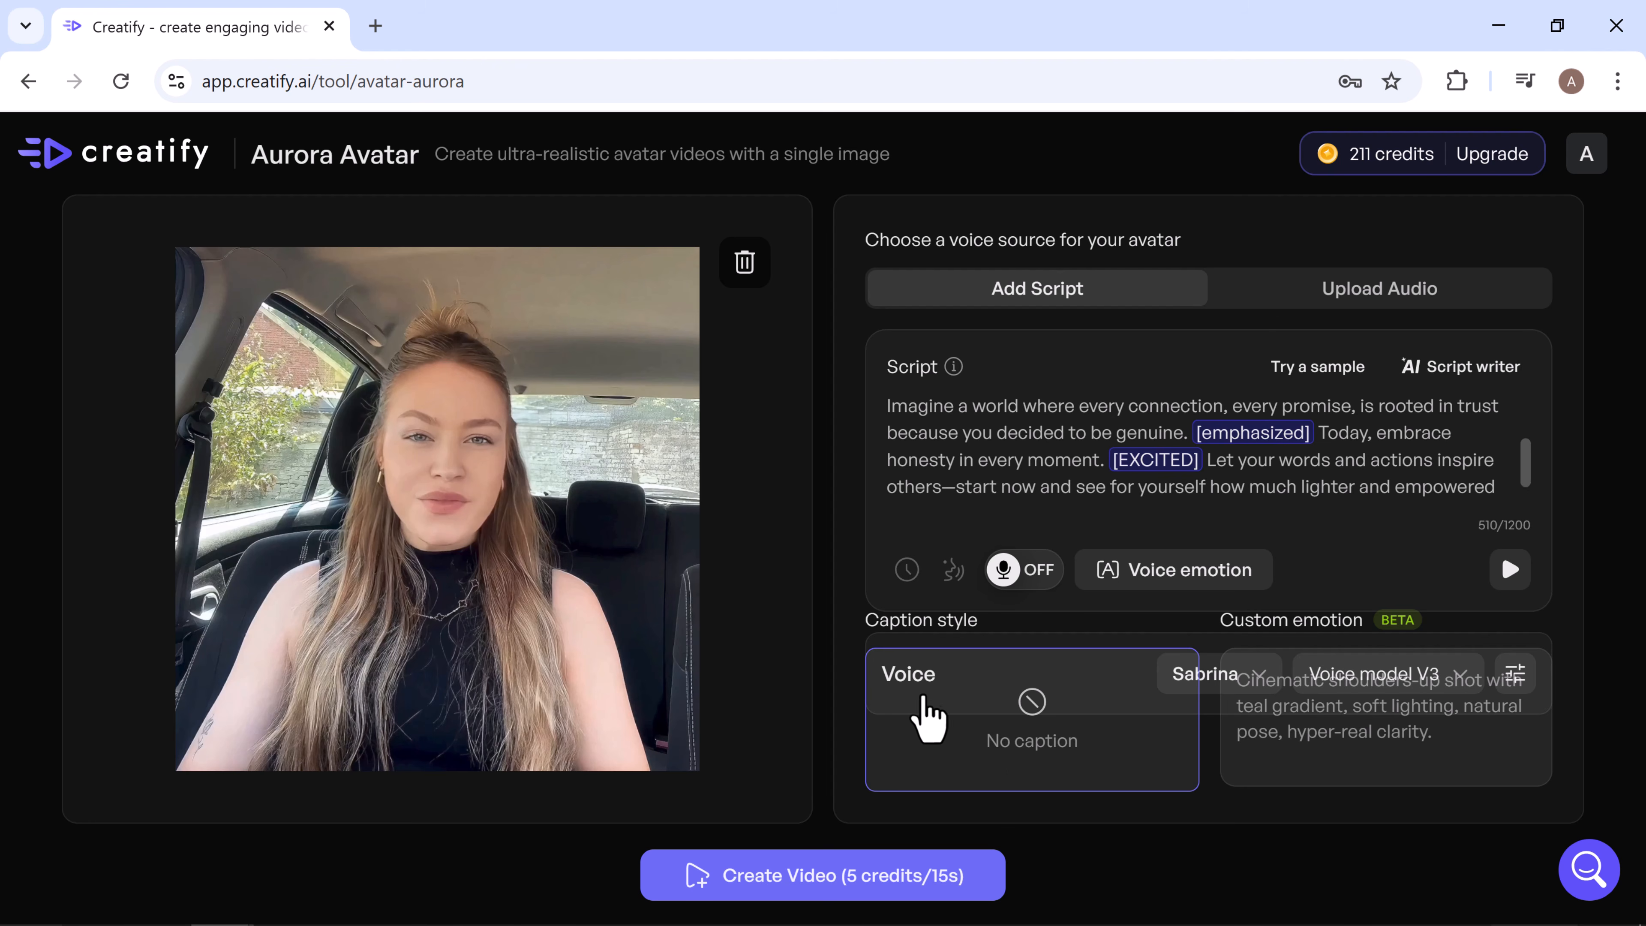
- Apply the Highlight Box caption style and create the avatar video
{"action": "left_click", "coordinate": [975, 732]}
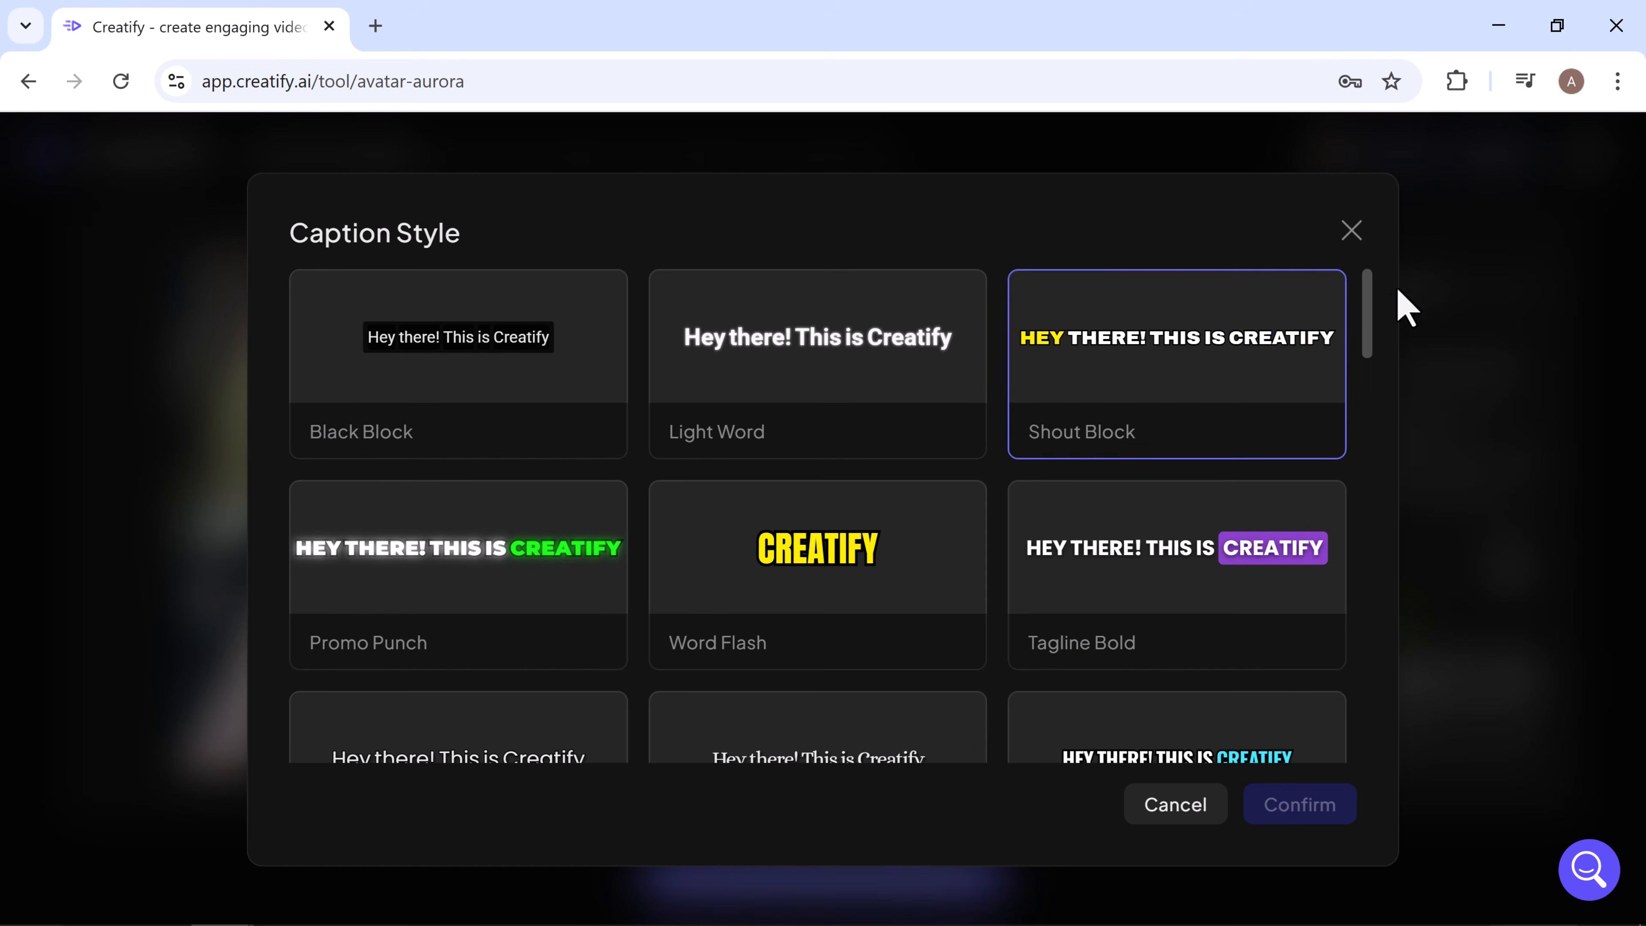
{"action": "left_click_drag", "start_coordinate": [1372, 329], "coordinate": [1364, 598]}
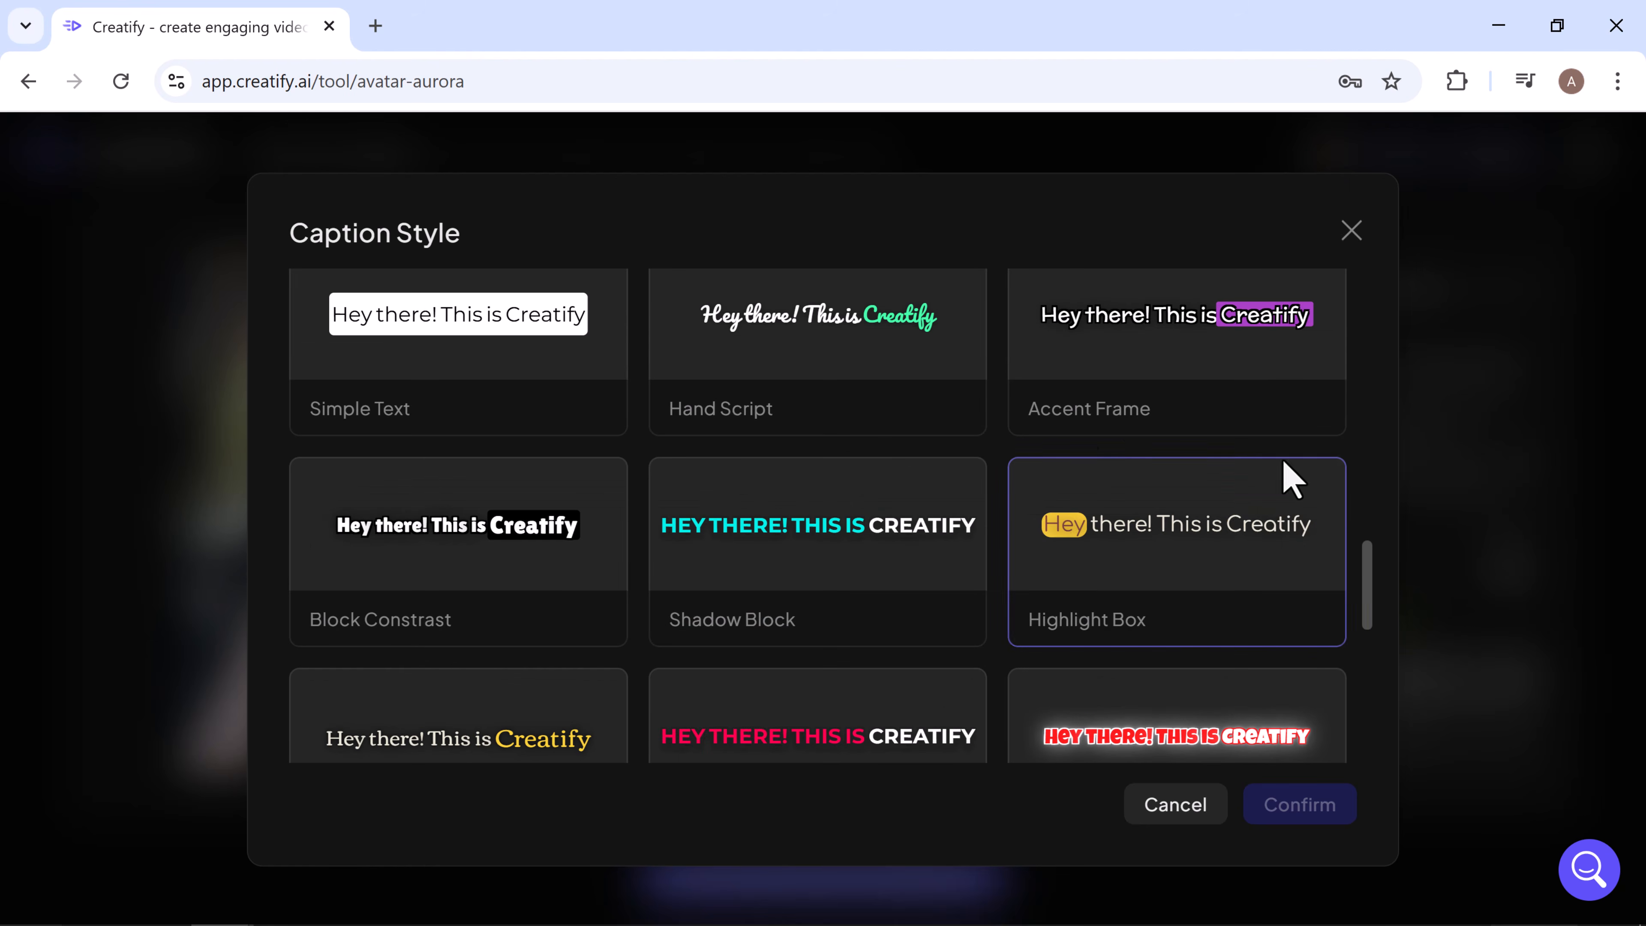
{"action": "left_click", "coordinate": [1319, 813]}
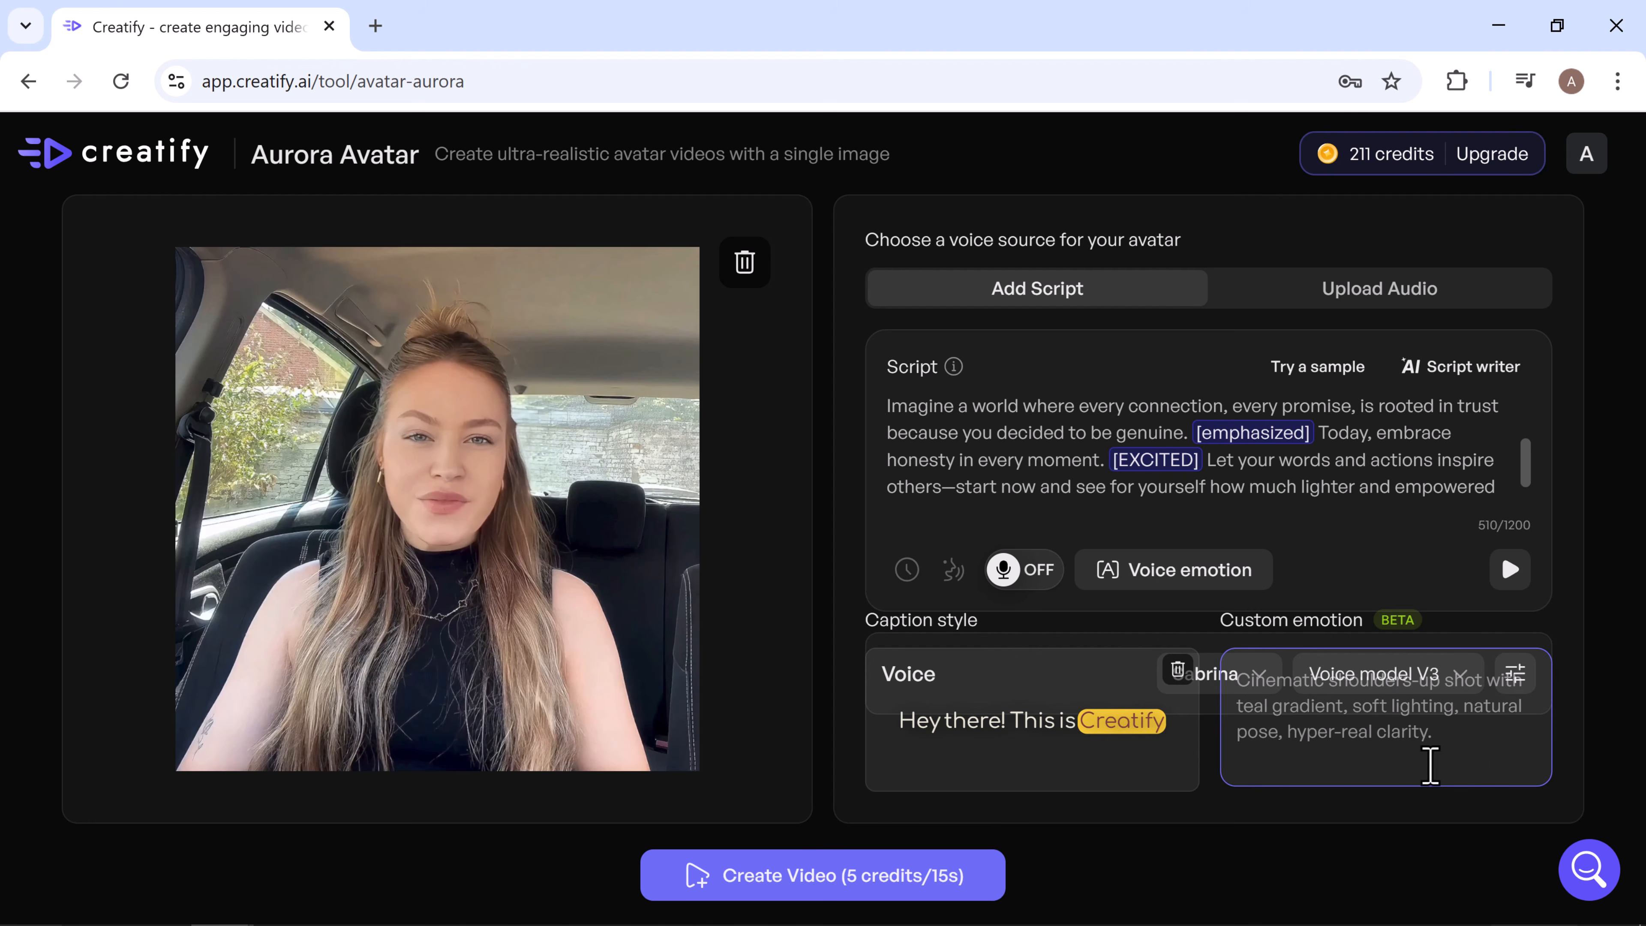
{"action": "left_click", "coordinate": [753, 885]}
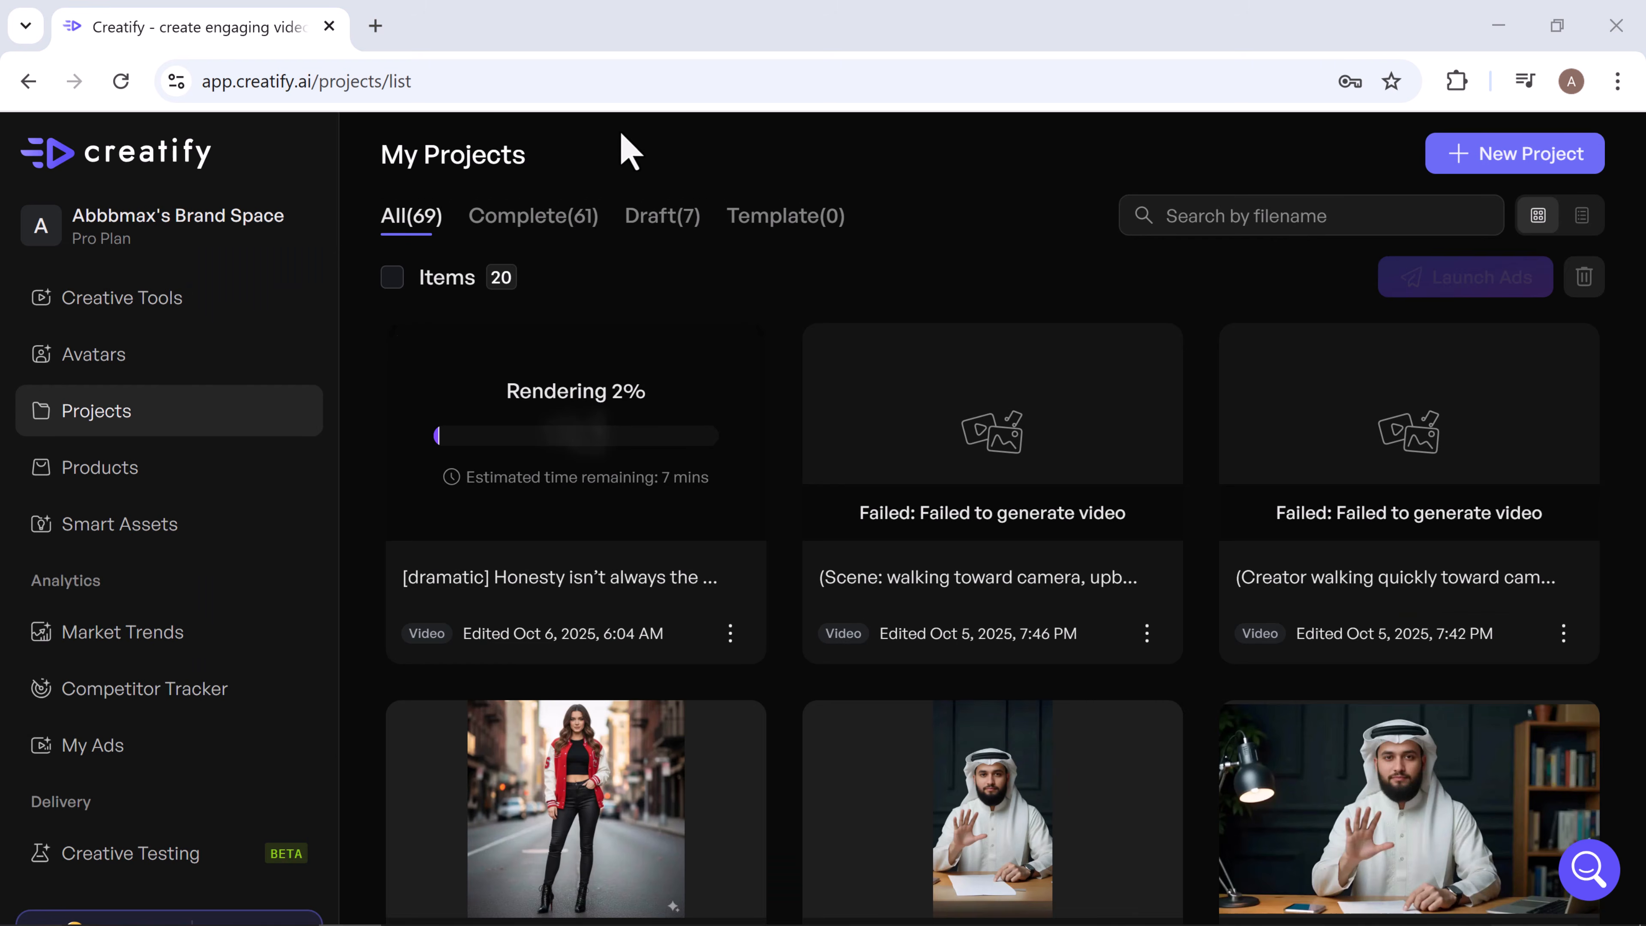
- Open the newest honesty video project and play the rendered video to the end
{"action": "left_click", "coordinate": [579, 433]}
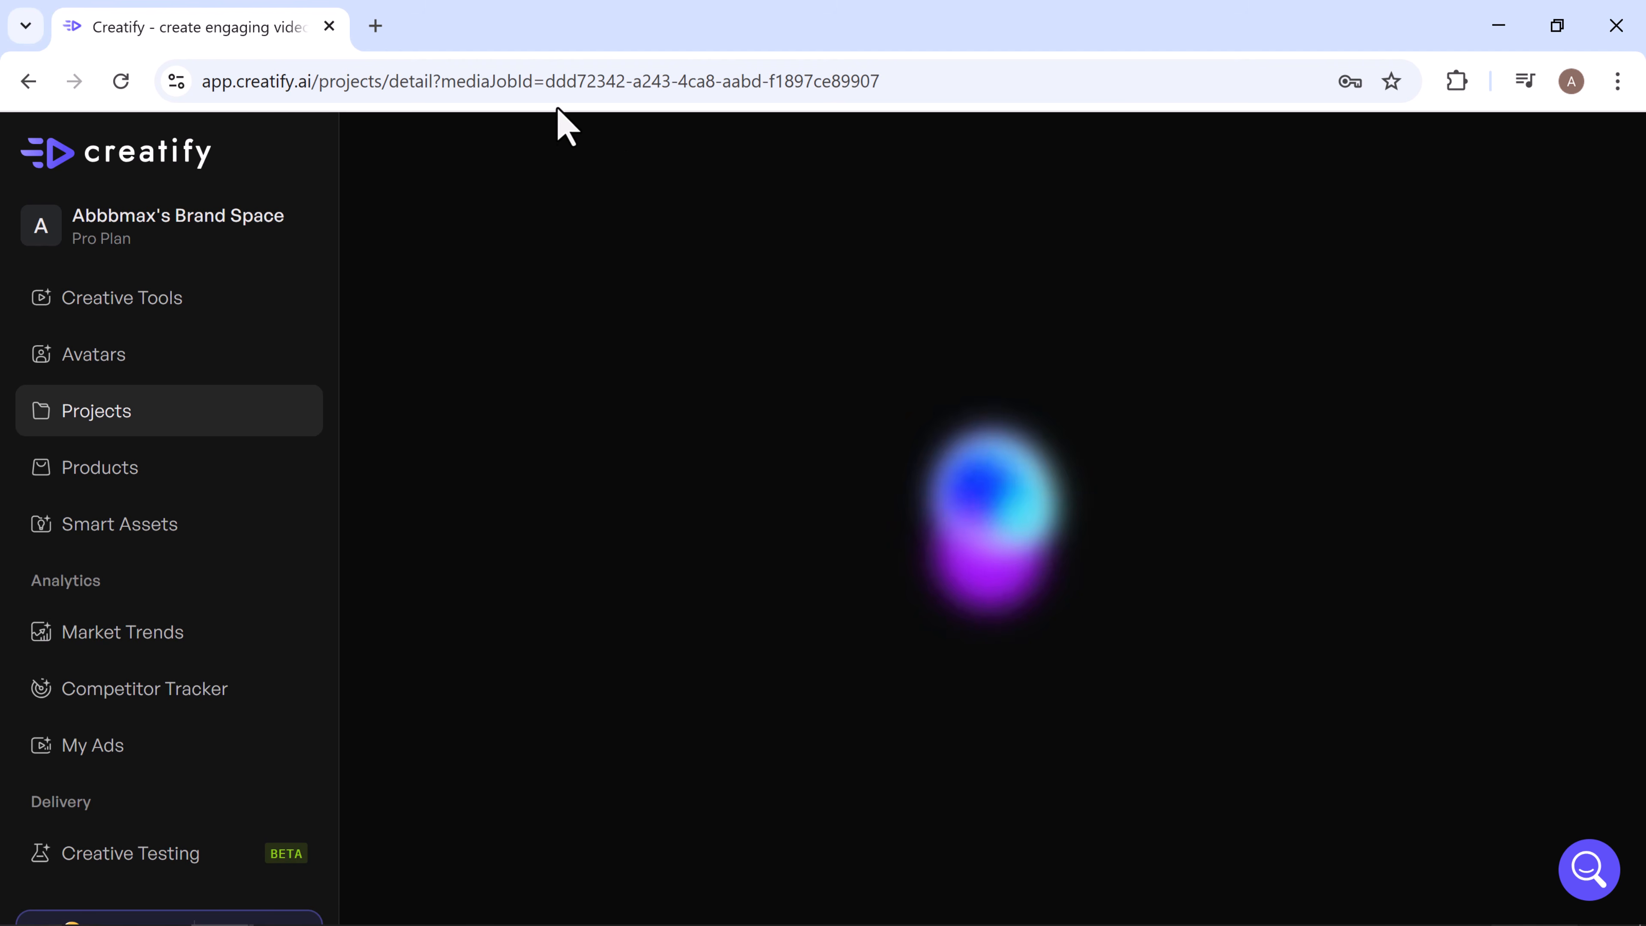
{"action": "scroll", "coordinate": [632, 137], "scroll_direction": "down", "scroll_amount": 1}
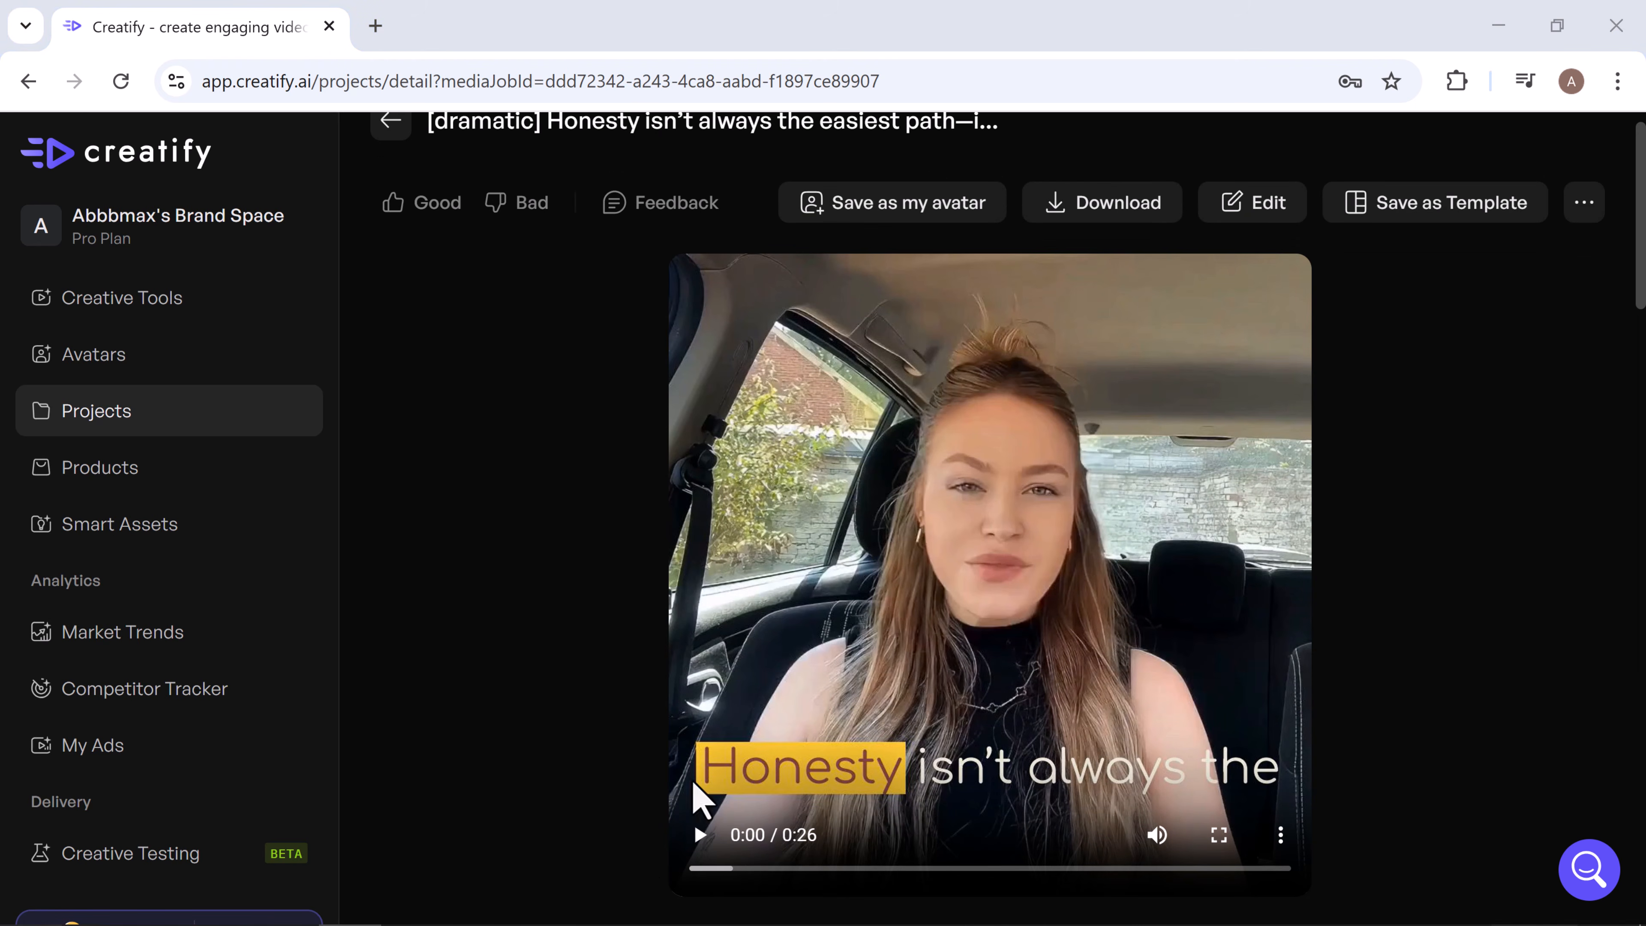
{"action": "left_click", "coordinate": [707, 833]}
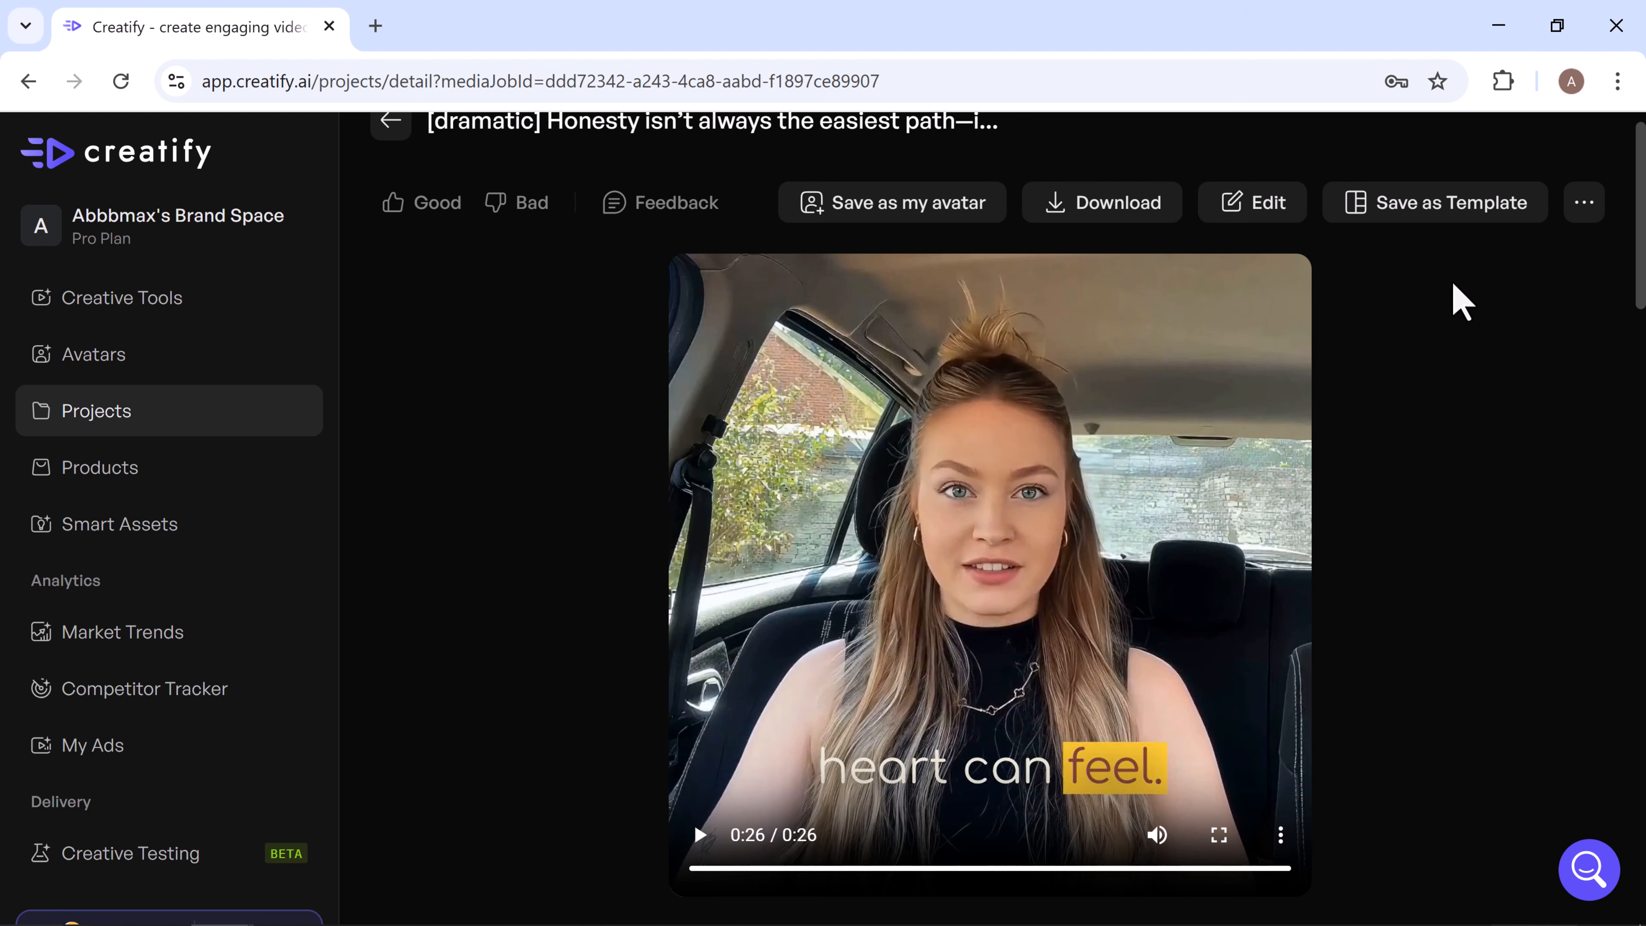
- Check the additional actions available for the finished video, including its sharing options
{"action": "left_click", "coordinate": [1582, 202]}
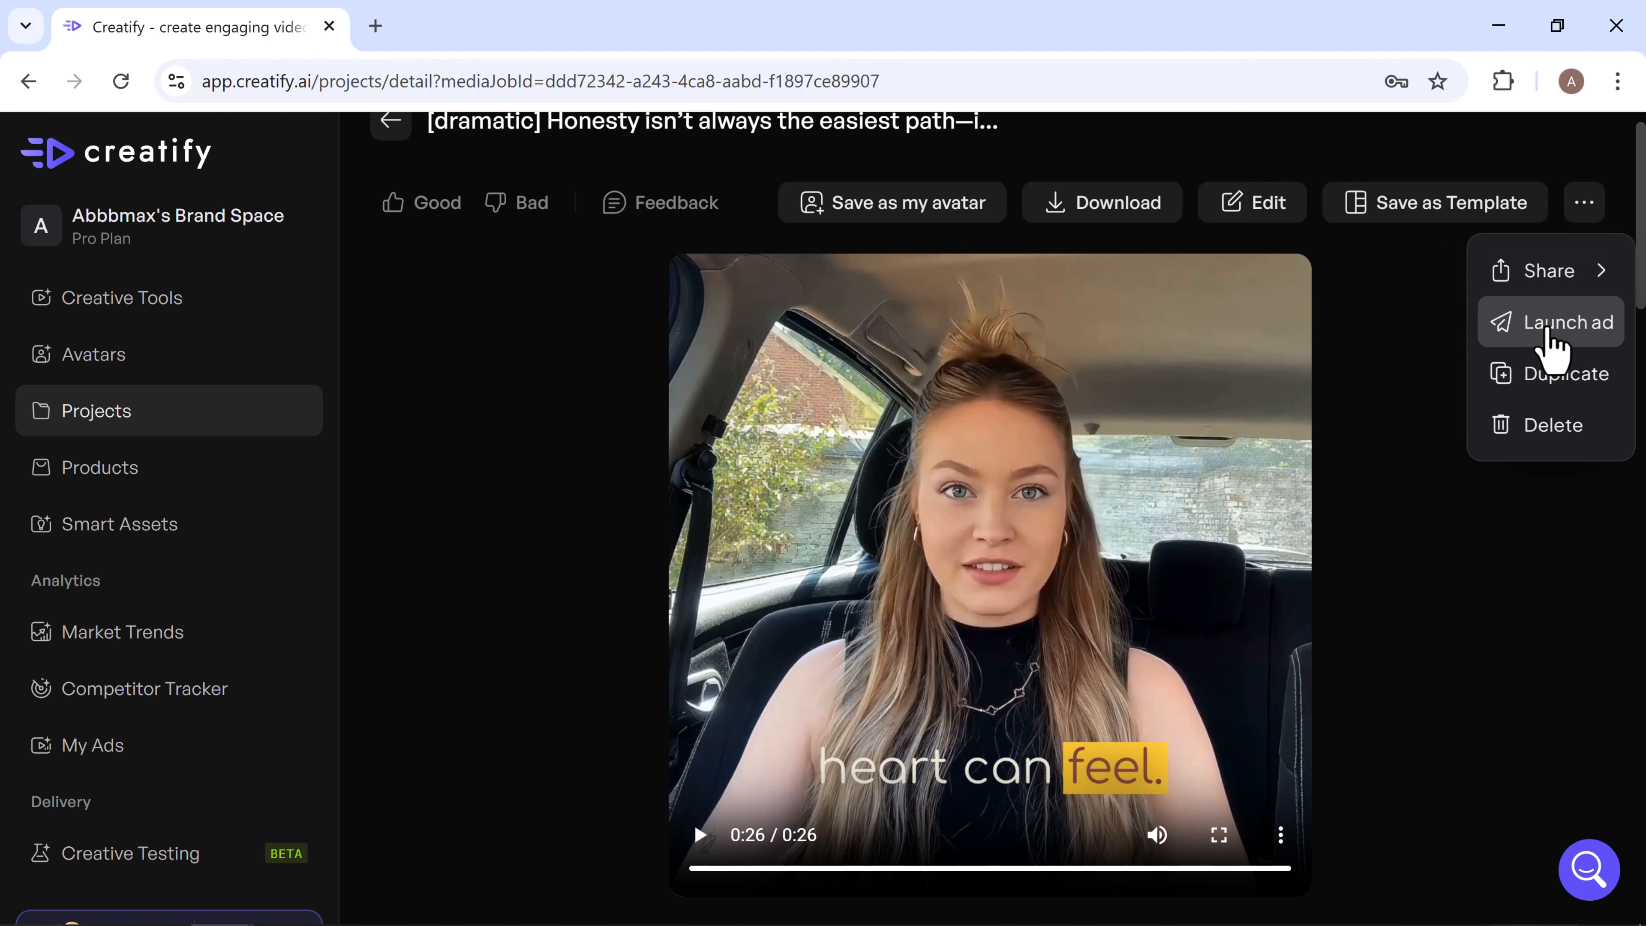
{"action": "mouse_move", "coordinate": [1522, 292]}
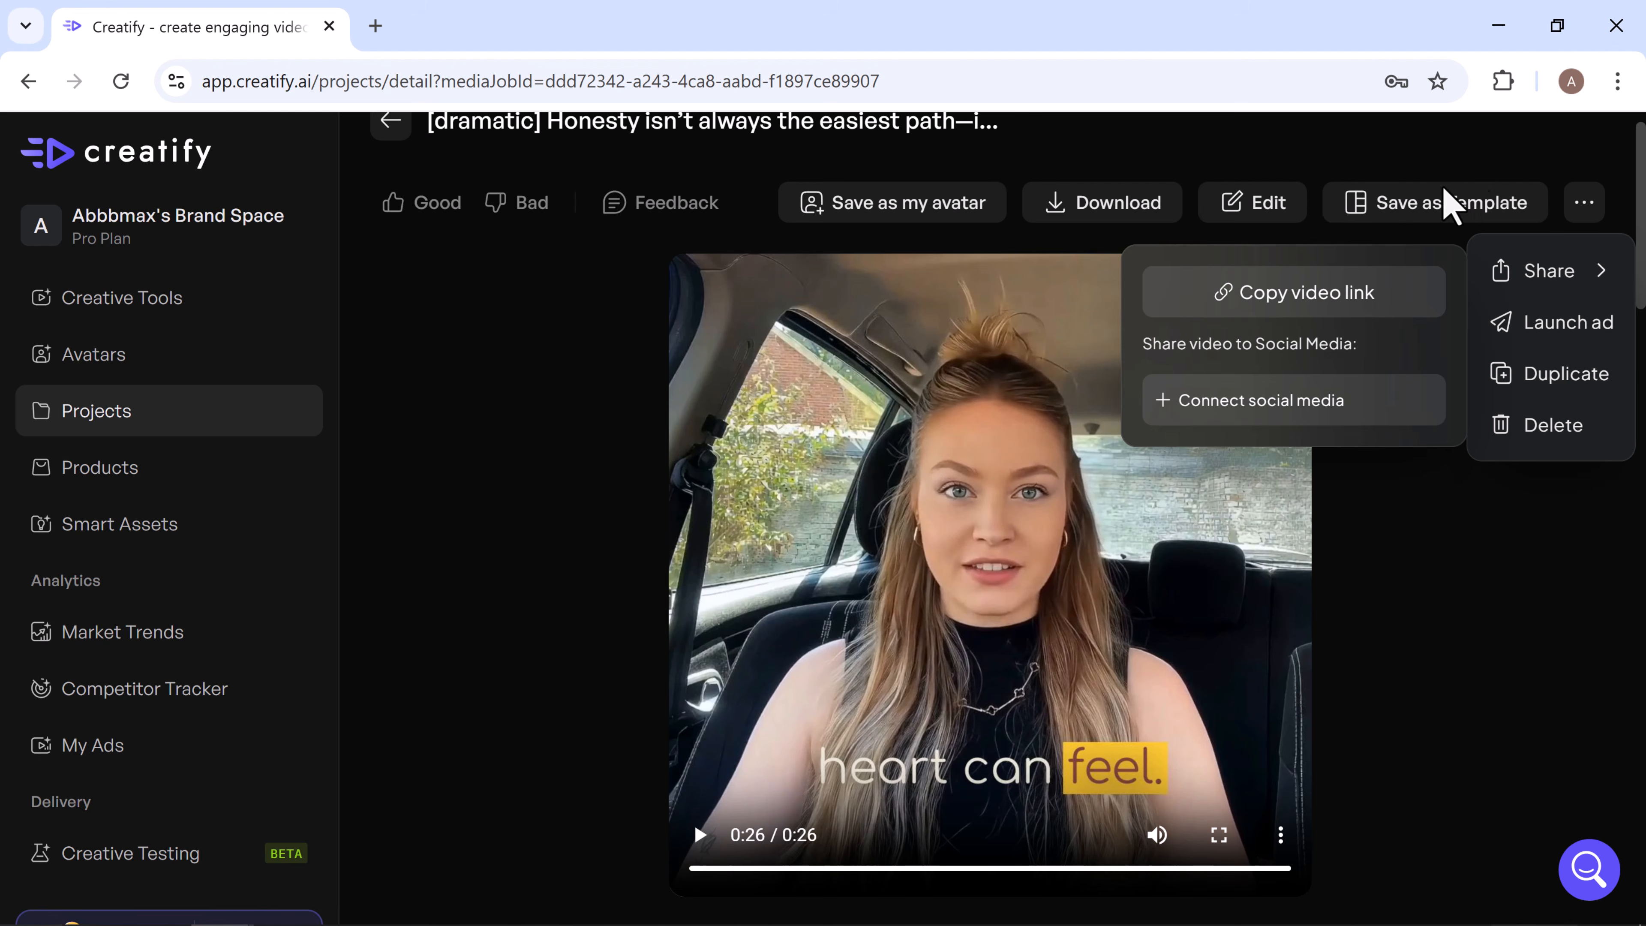
{"action": "left_click", "coordinate": [1384, 191]}
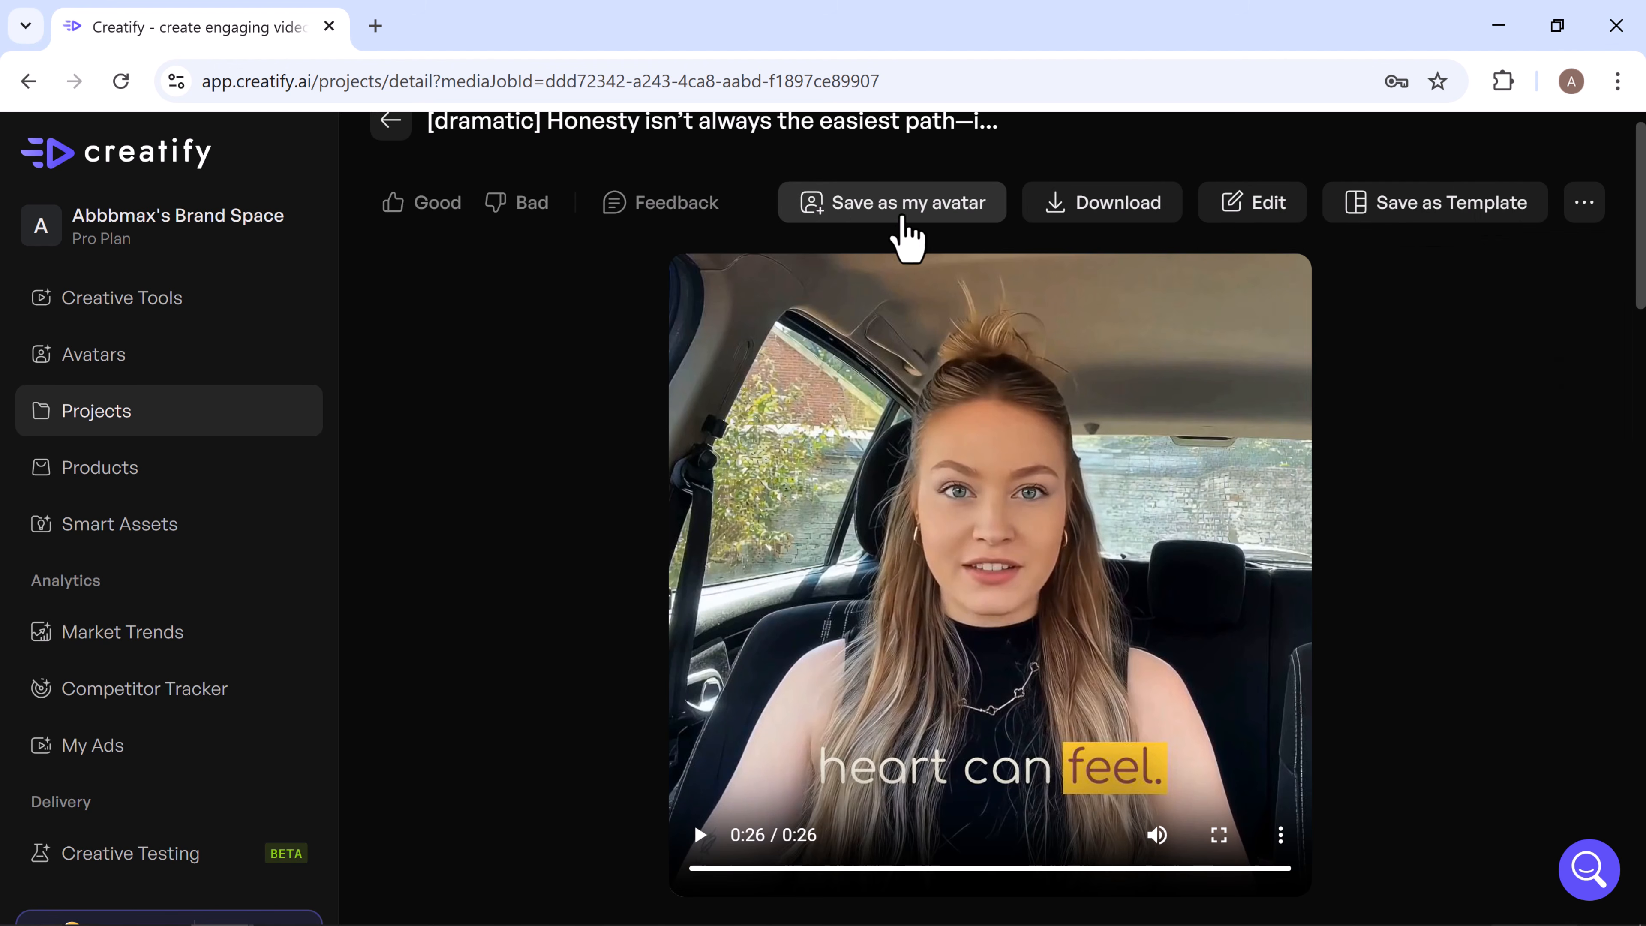
- Open the video for editing, preview the High Melody and Wind of Symphony tracks, and add Wind of Symphony as background music
{"action": "left_click", "coordinate": [1268, 206]}
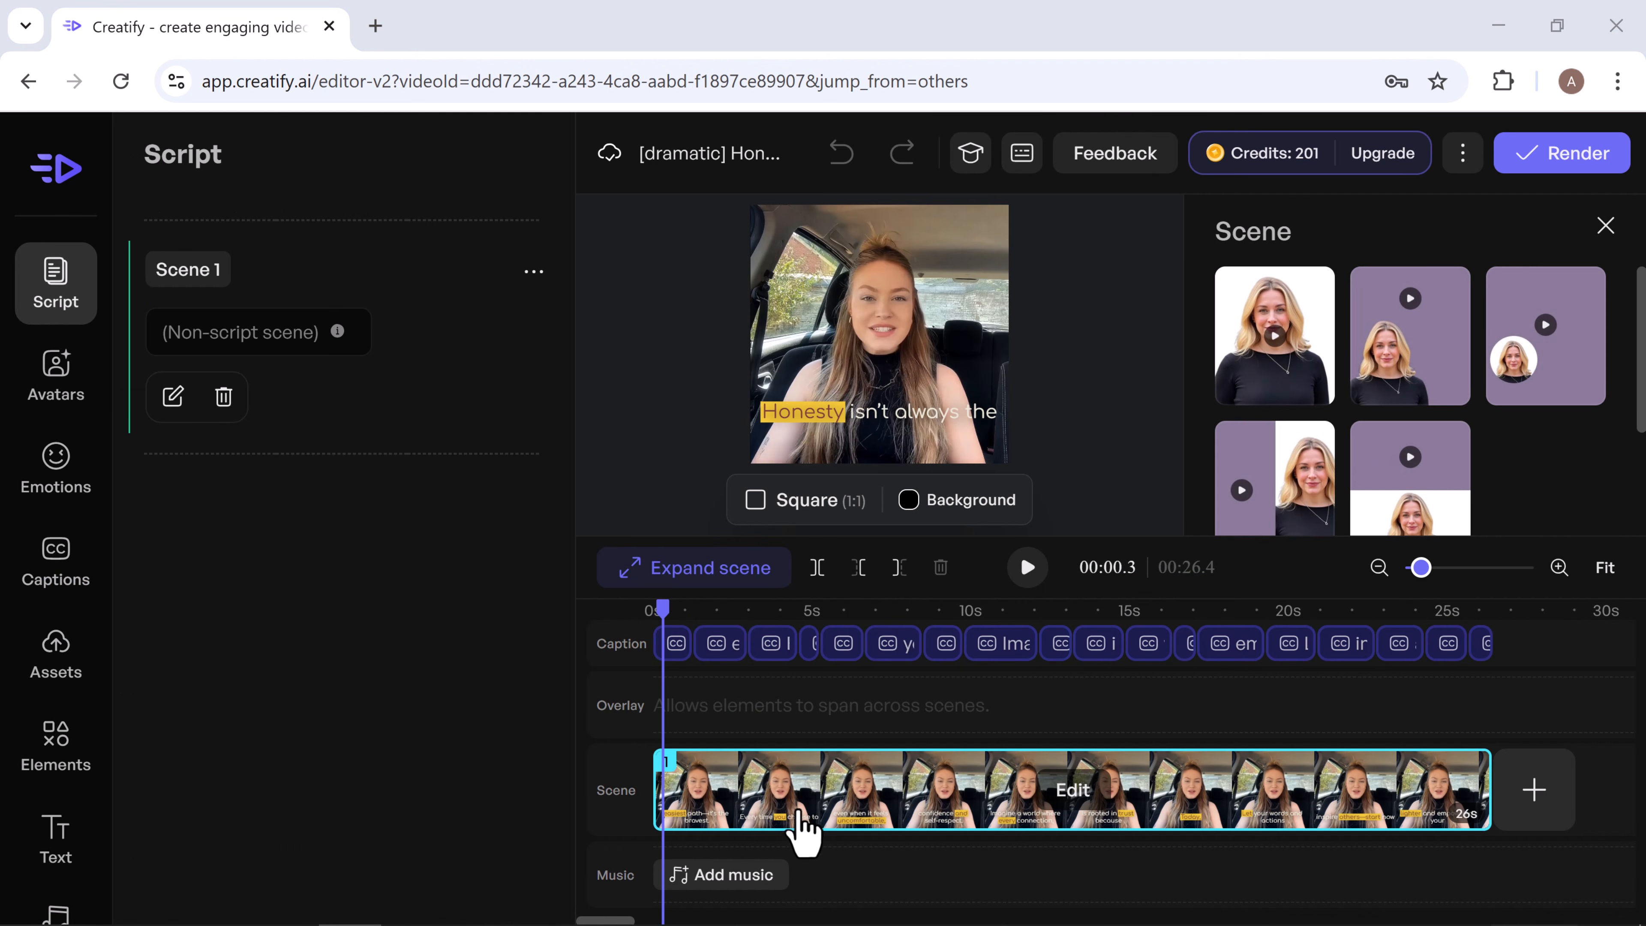
{"action": "left_click", "coordinate": [721, 877]}
{"action": "left_click", "coordinate": [194, 596]}
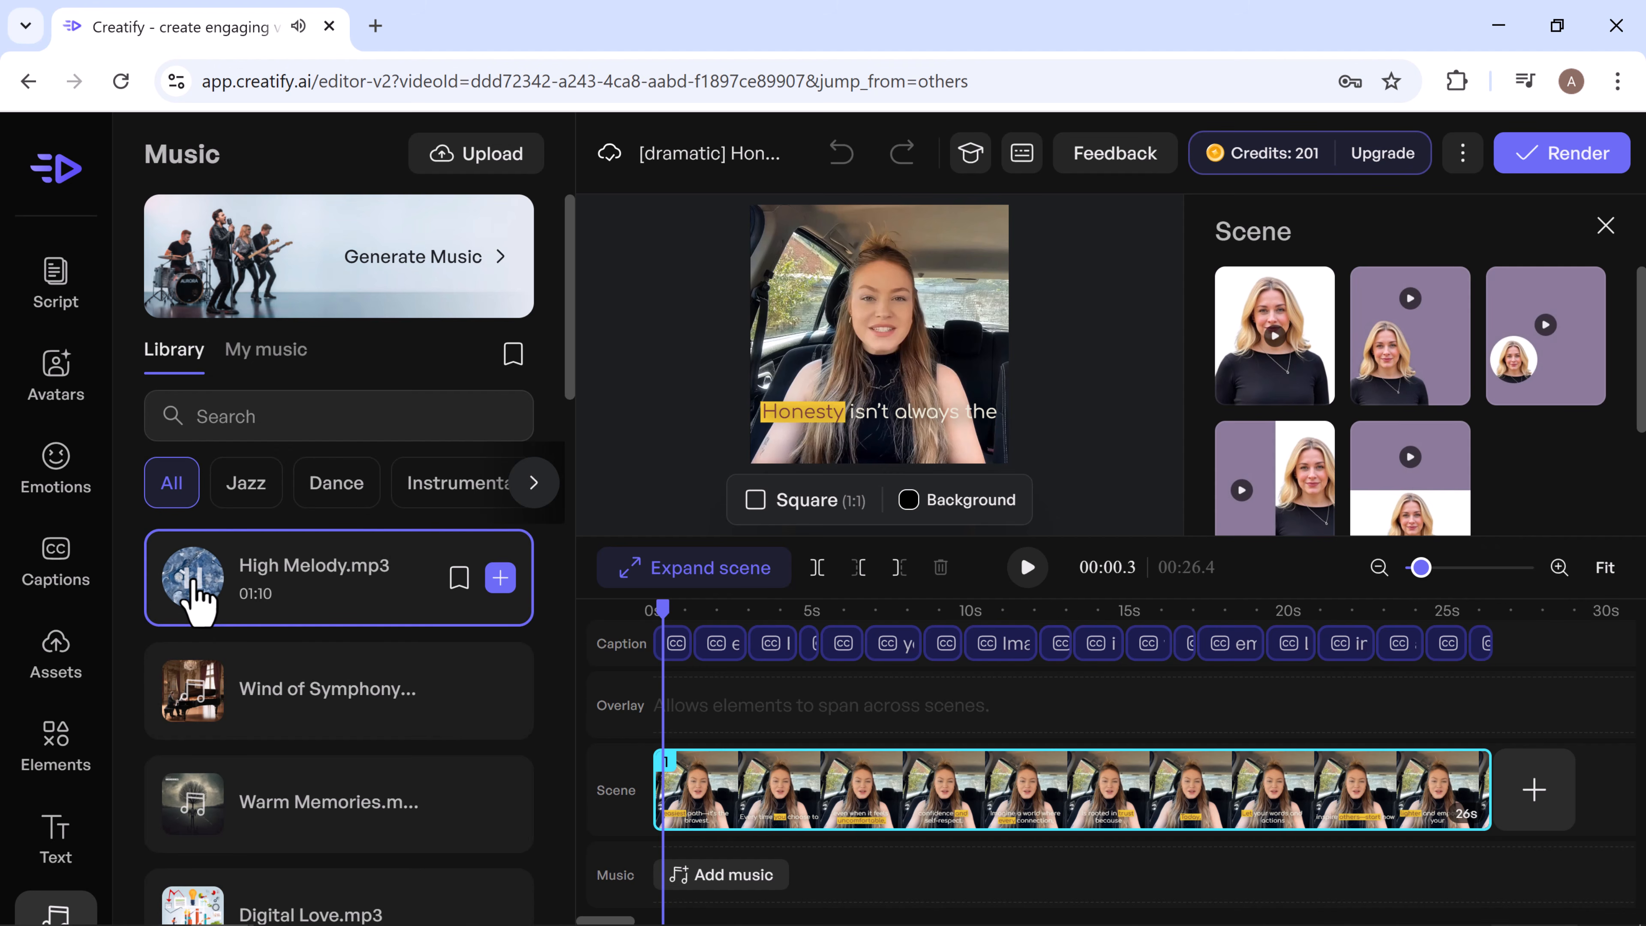
{"action": "left_click", "coordinate": [193, 595]}
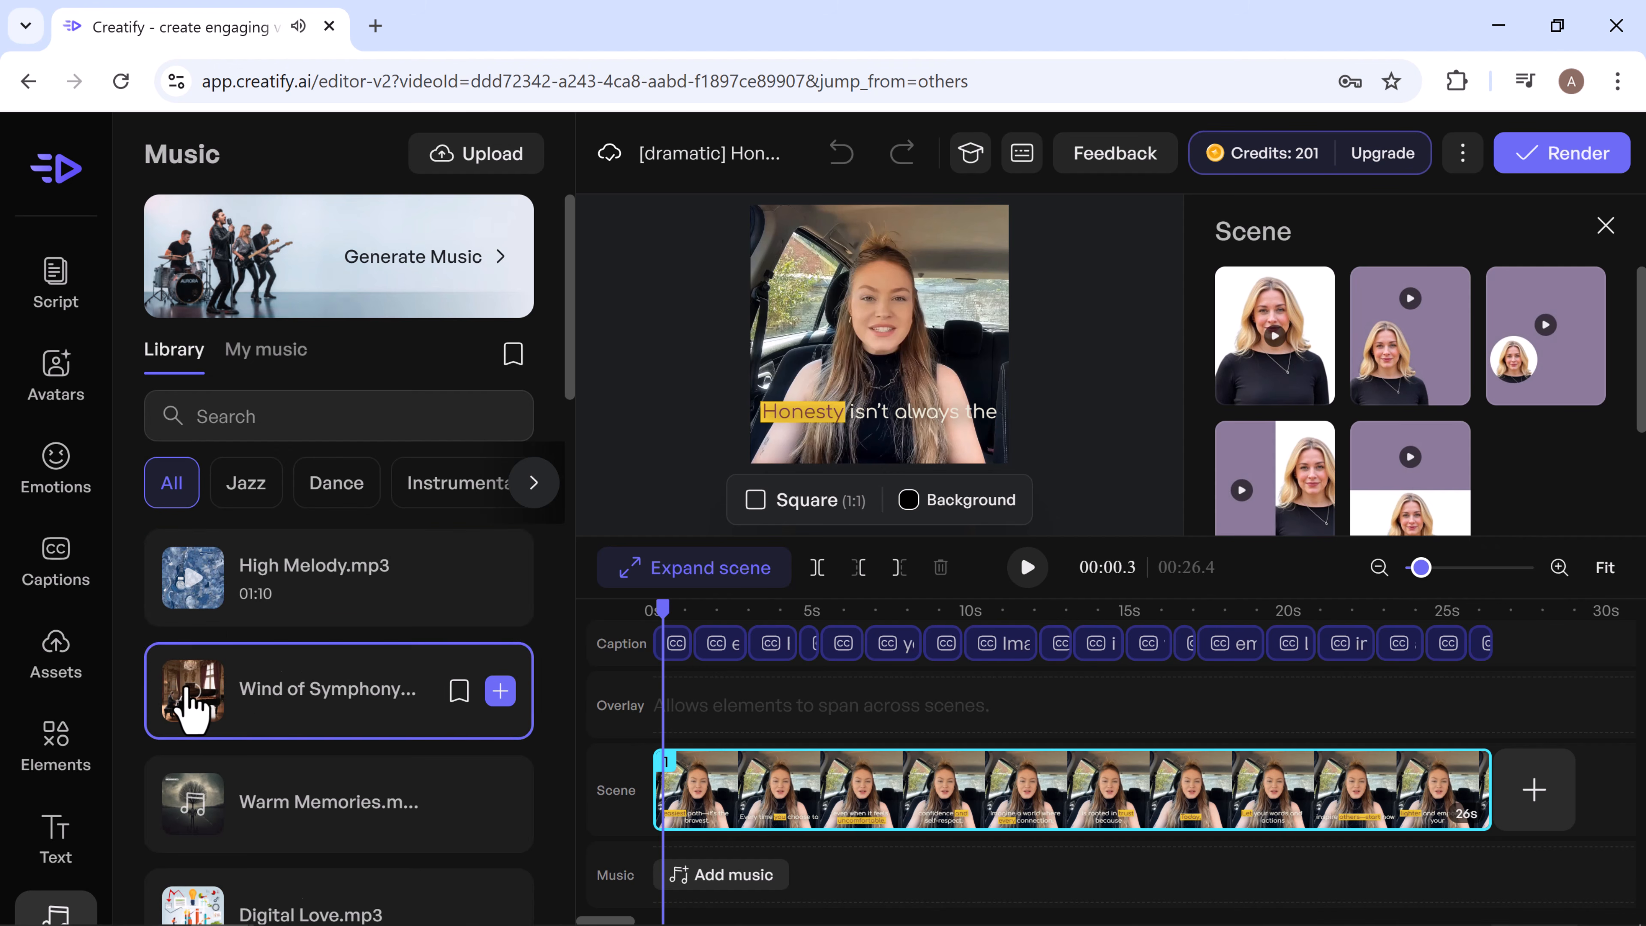
{"action": "left_click", "coordinate": [191, 700]}
{"action": "left_click", "coordinate": [188, 697]}
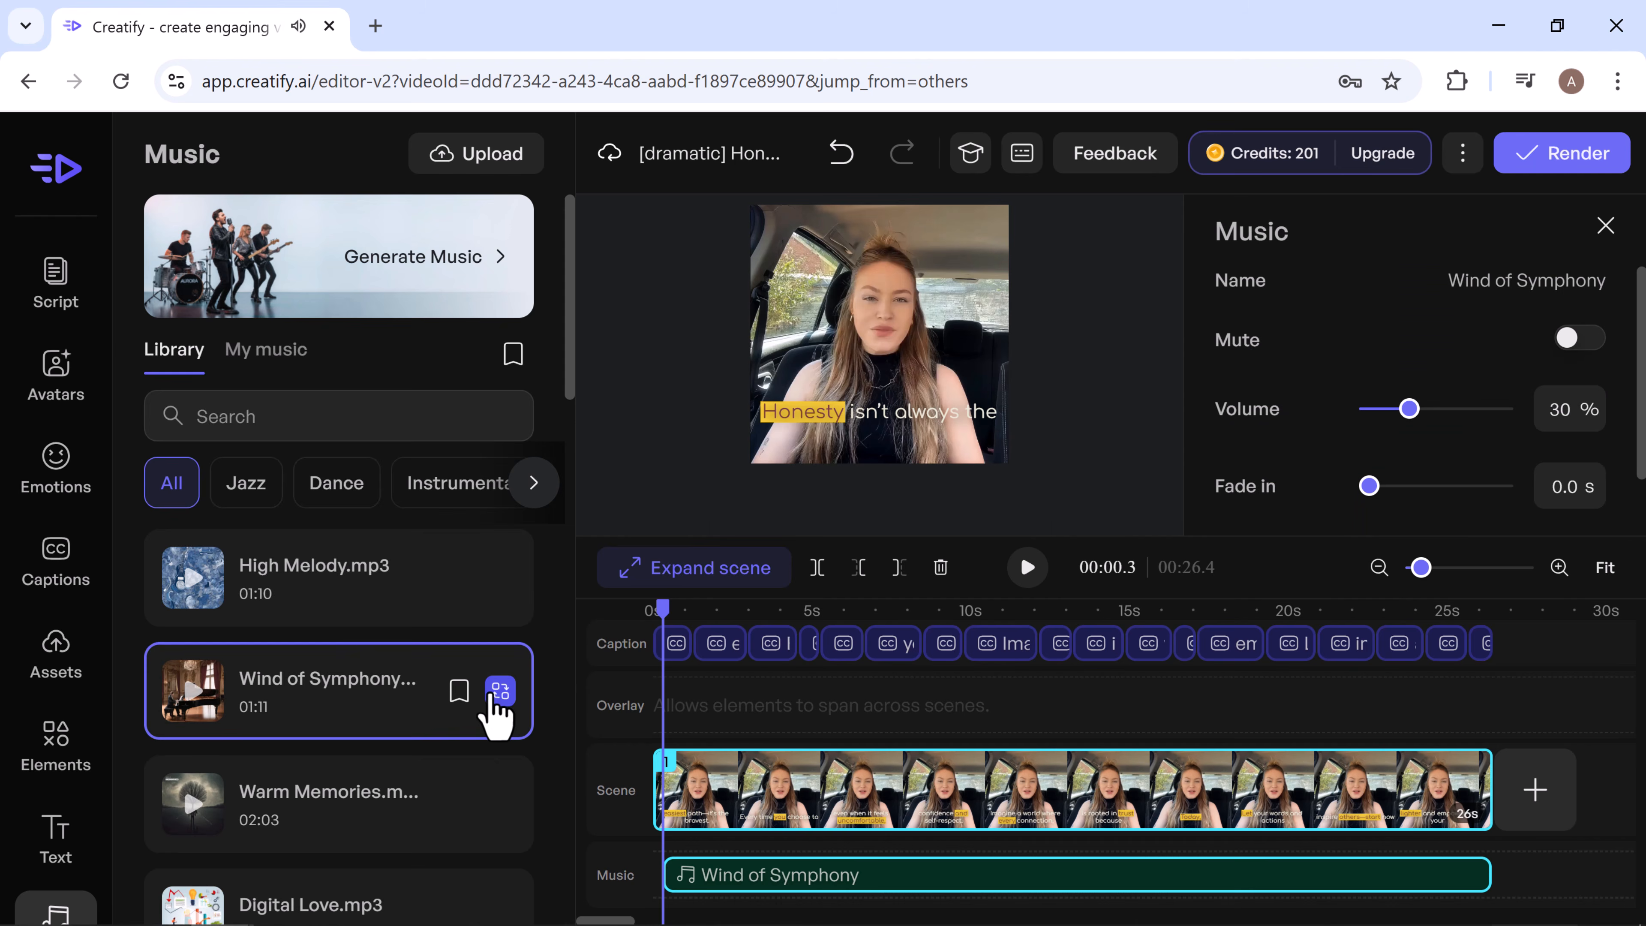
- Test the background music at 10% volume, set it to 36% and preview the playback with it
{"action": "left_click_drag", "start_coordinate": [1408, 412], "coordinate": [1383, 410]}
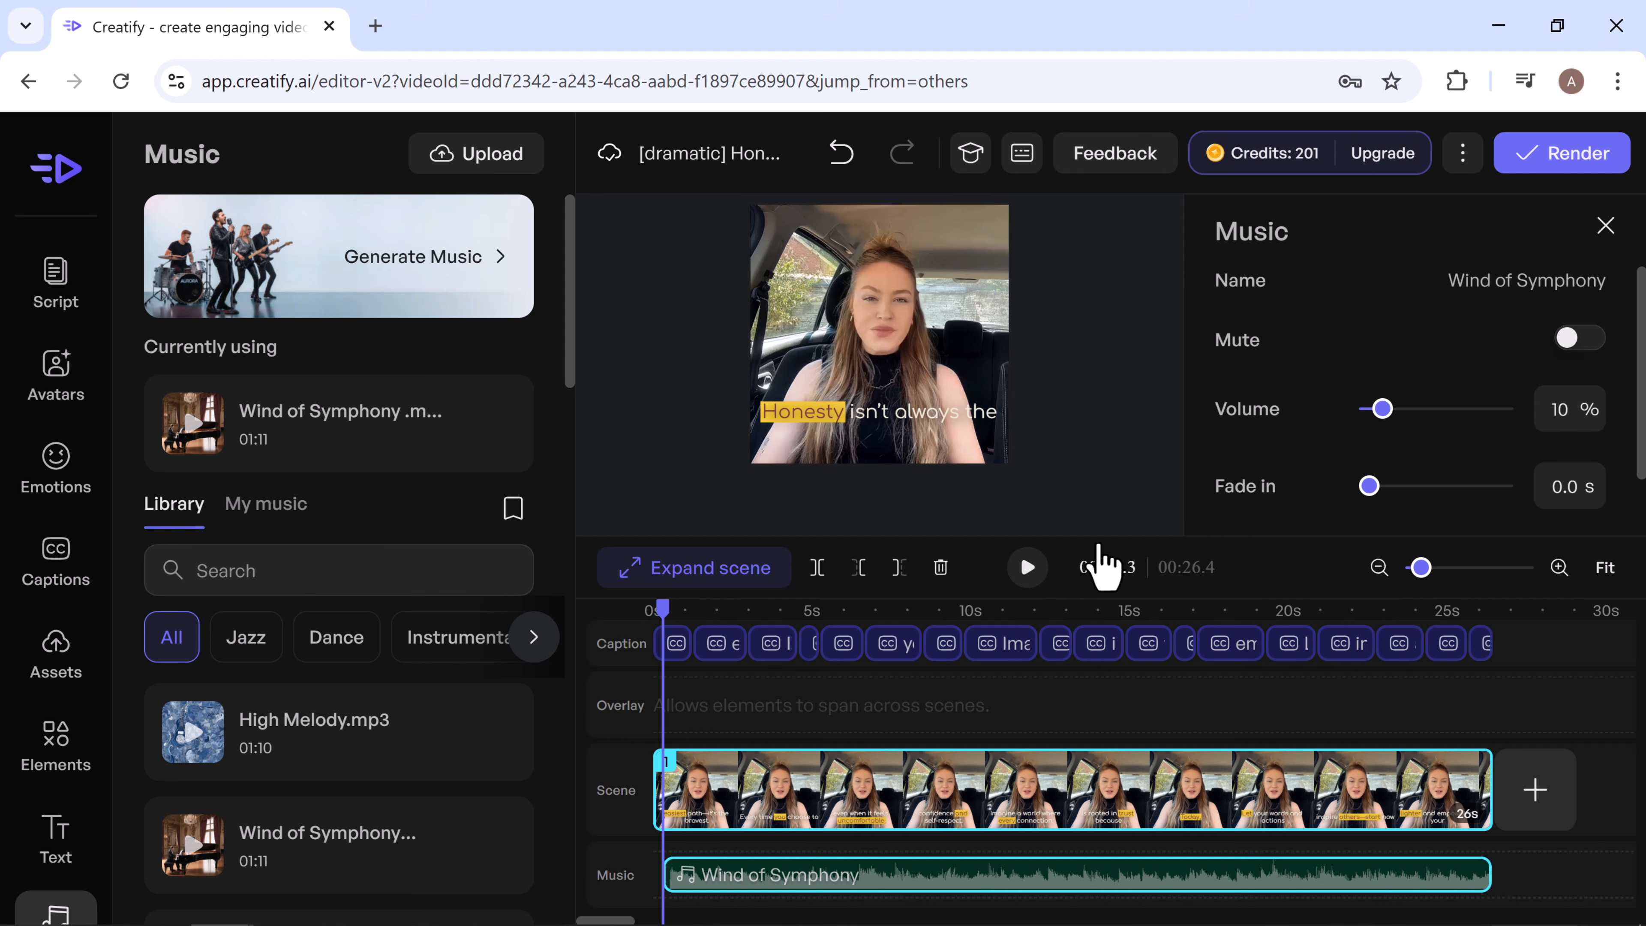
{"action": "left_click", "coordinate": [1027, 567]}
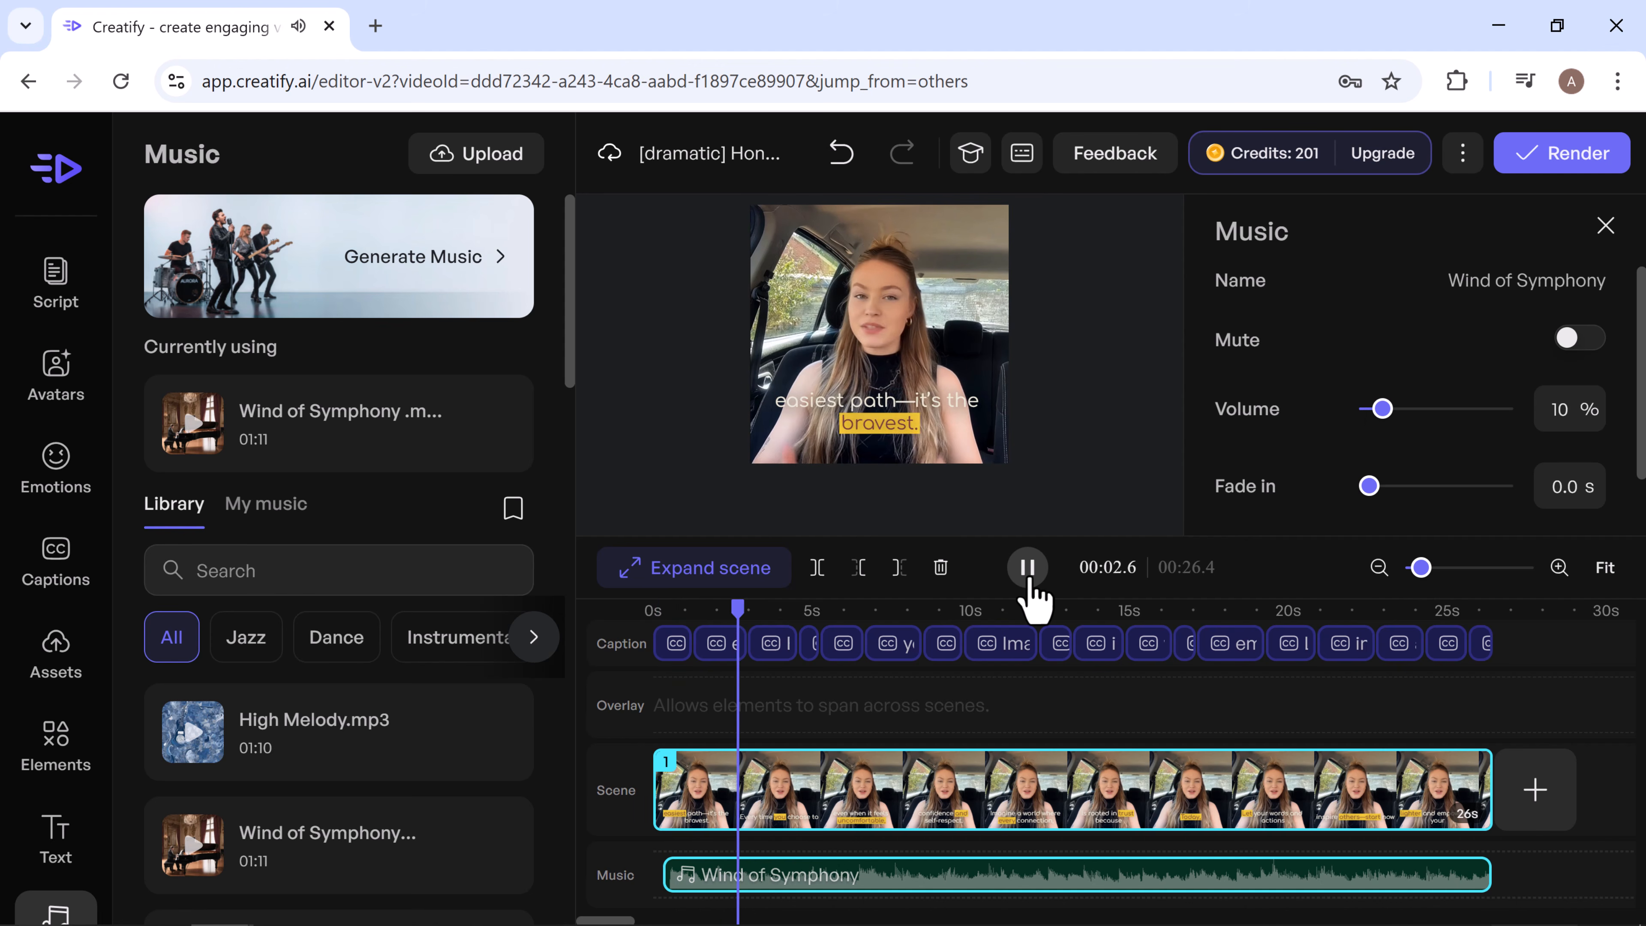
{"action": "left_click", "coordinate": [1032, 590]}
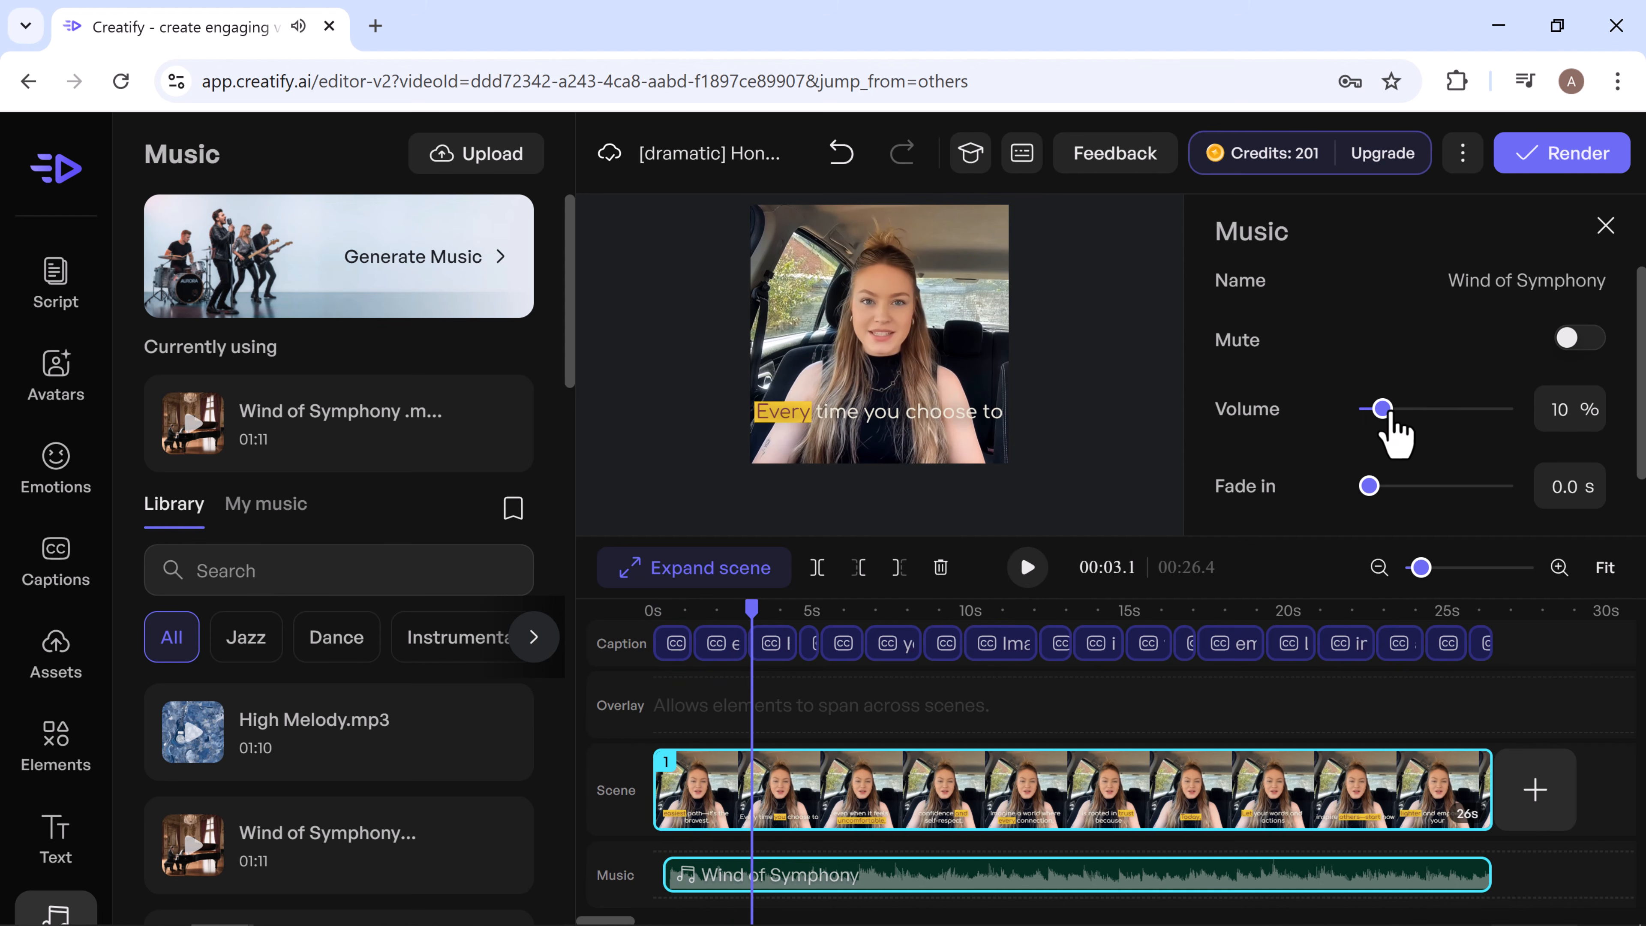
{"action": "left_click_drag", "start_coordinate": [1384, 410], "coordinate": [1418, 410]}
{"action": "left_click", "coordinate": [1031, 570]}
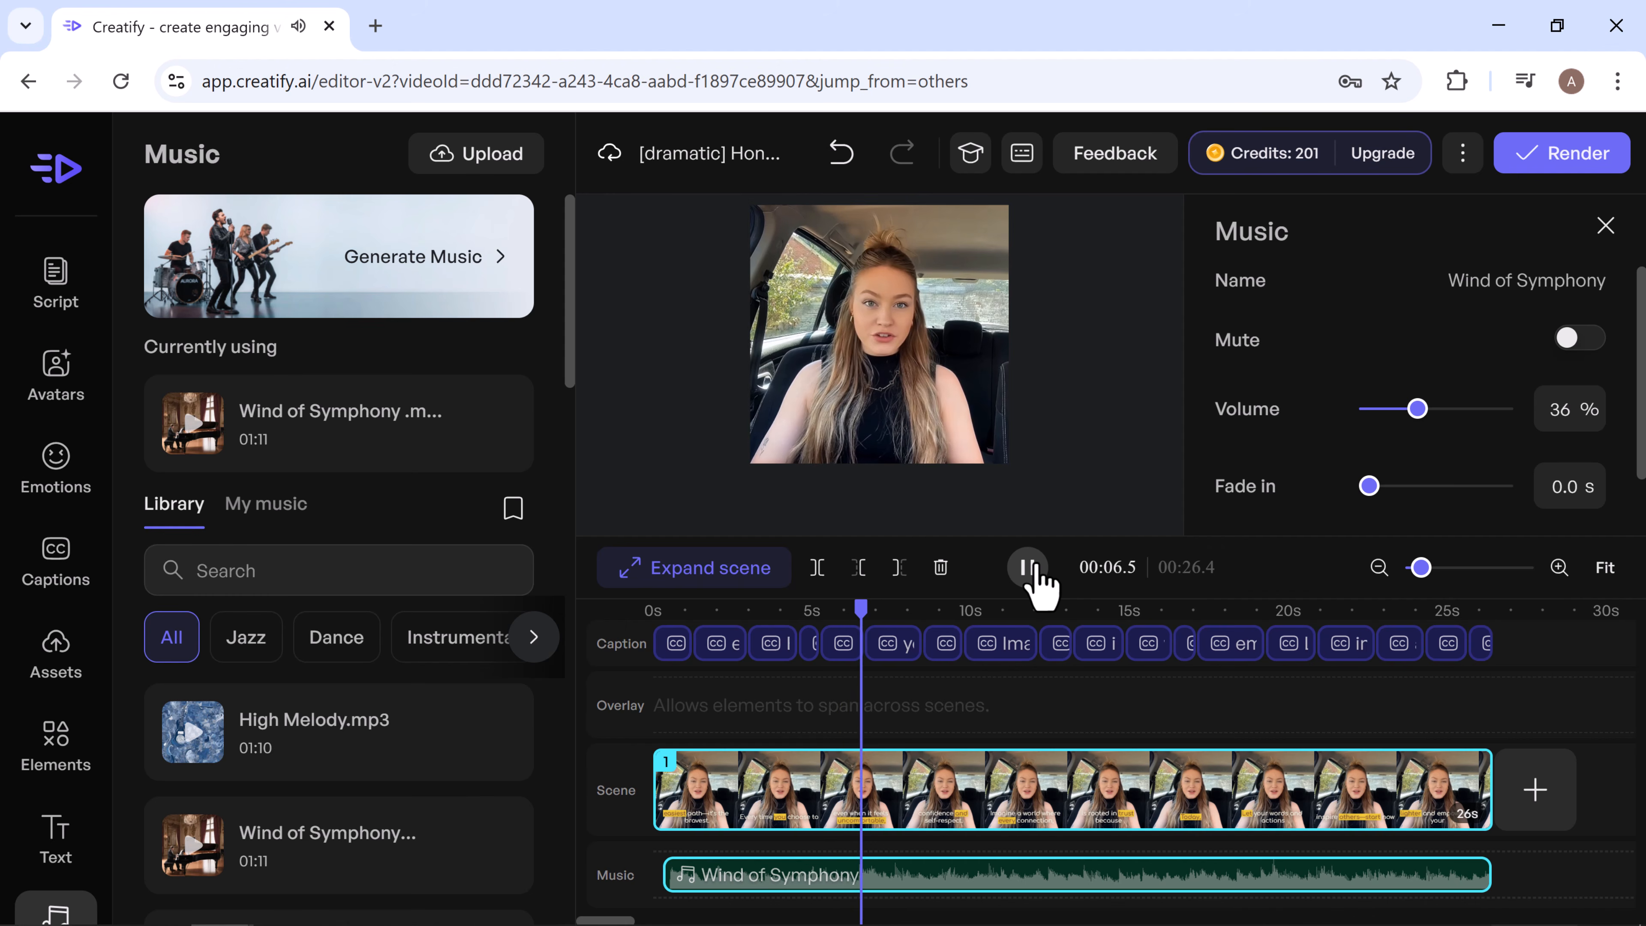
{"action": "left_click", "coordinate": [1035, 567]}
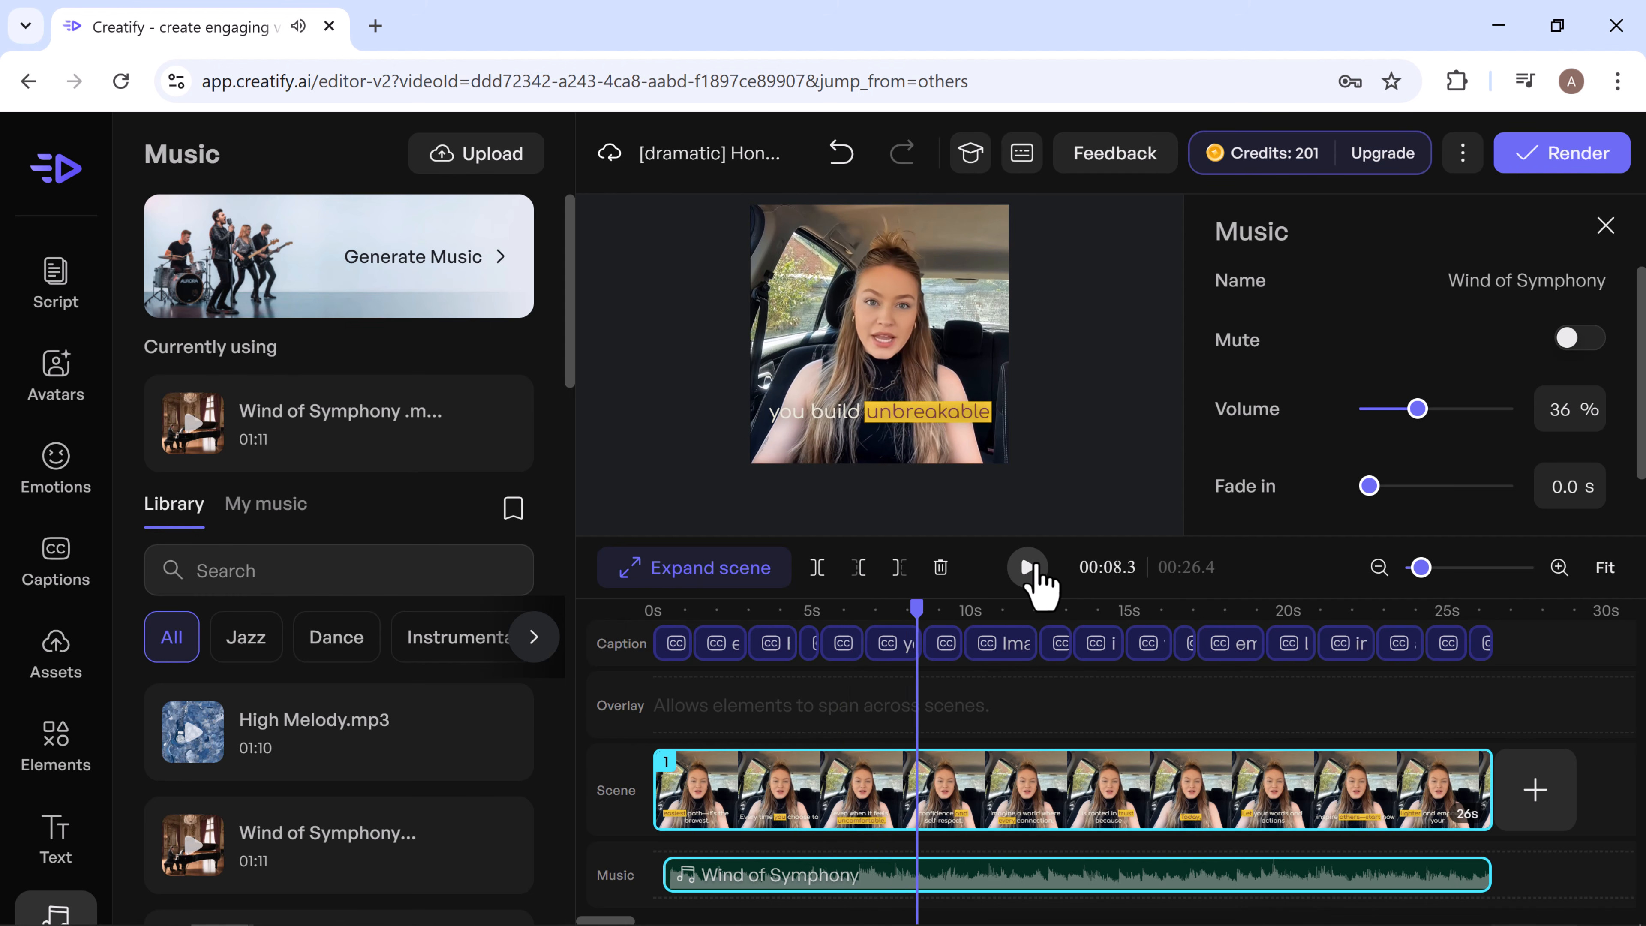
- Try a smiley emoji sticker in the frame's upper-left corner, shrunk, at 96% opacity and -5° rotation
{"action": "left_click", "coordinate": [56, 374]}
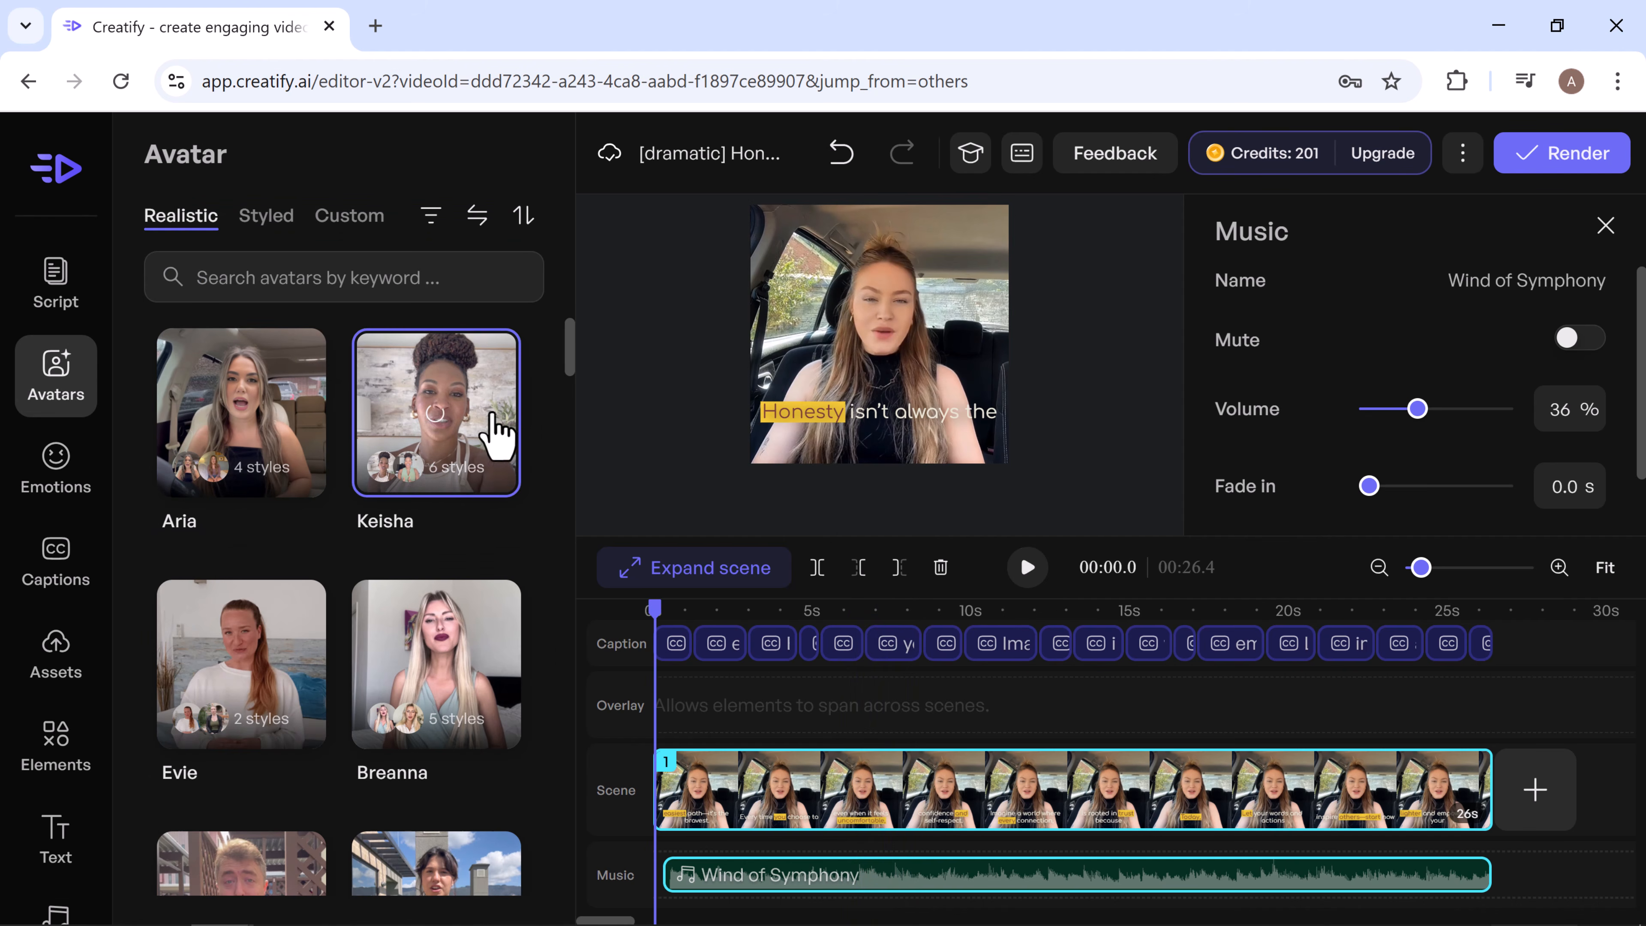
{"action": "left_click", "coordinate": [478, 735]}
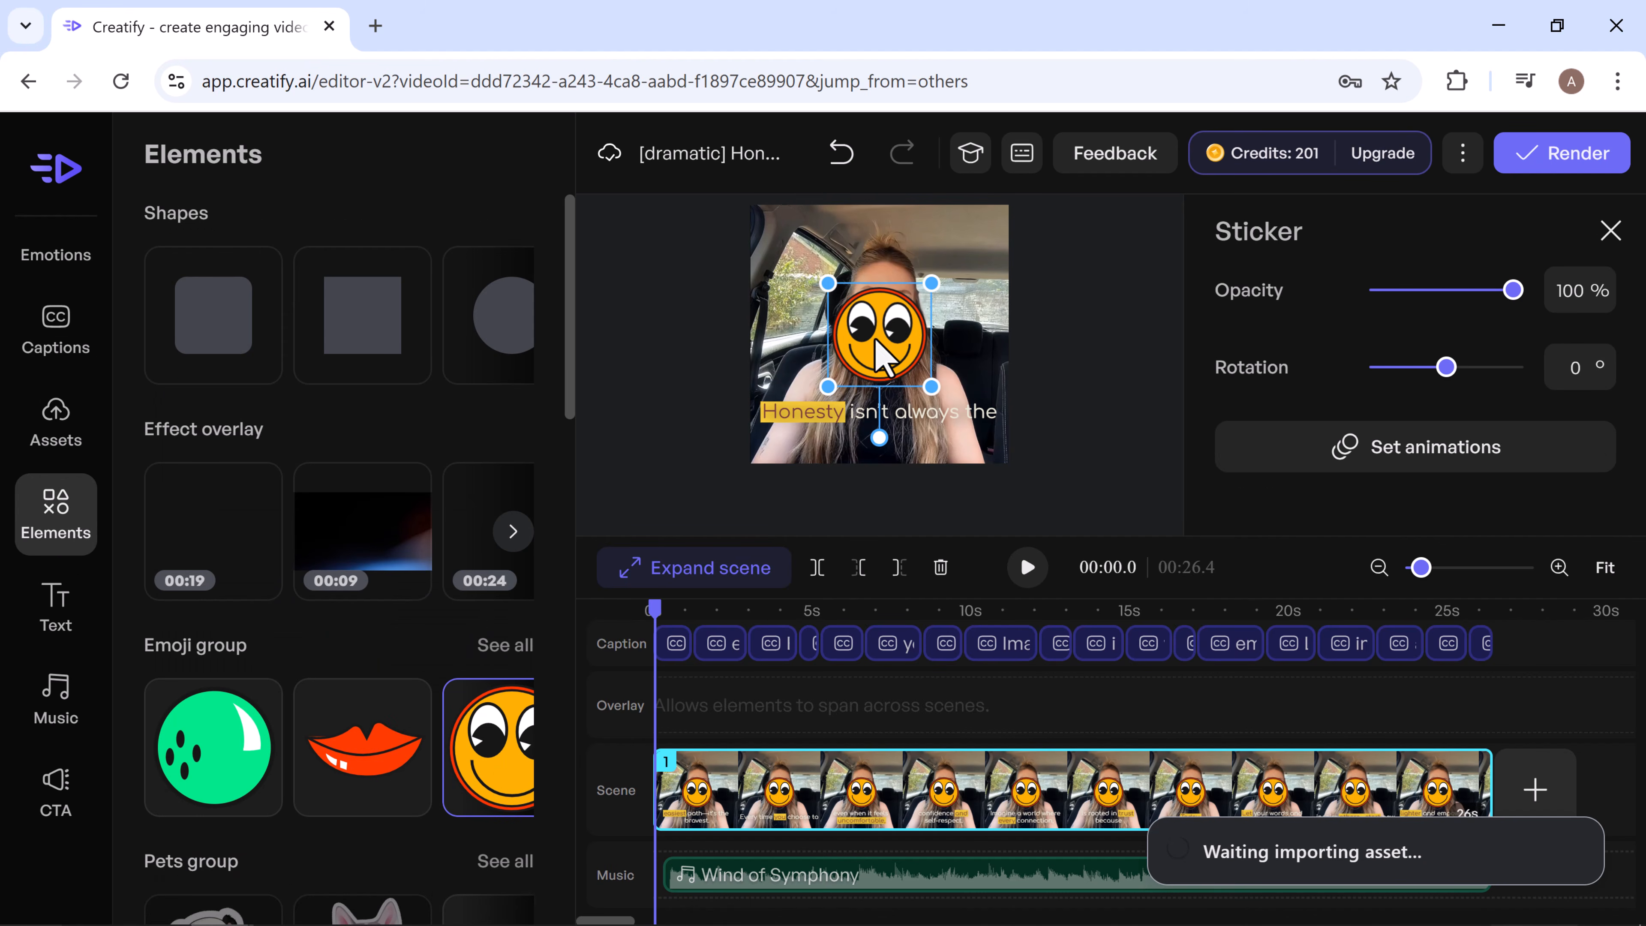
{"action": "left_click_drag", "start_coordinate": [876, 343], "coordinate": [767, 240]}
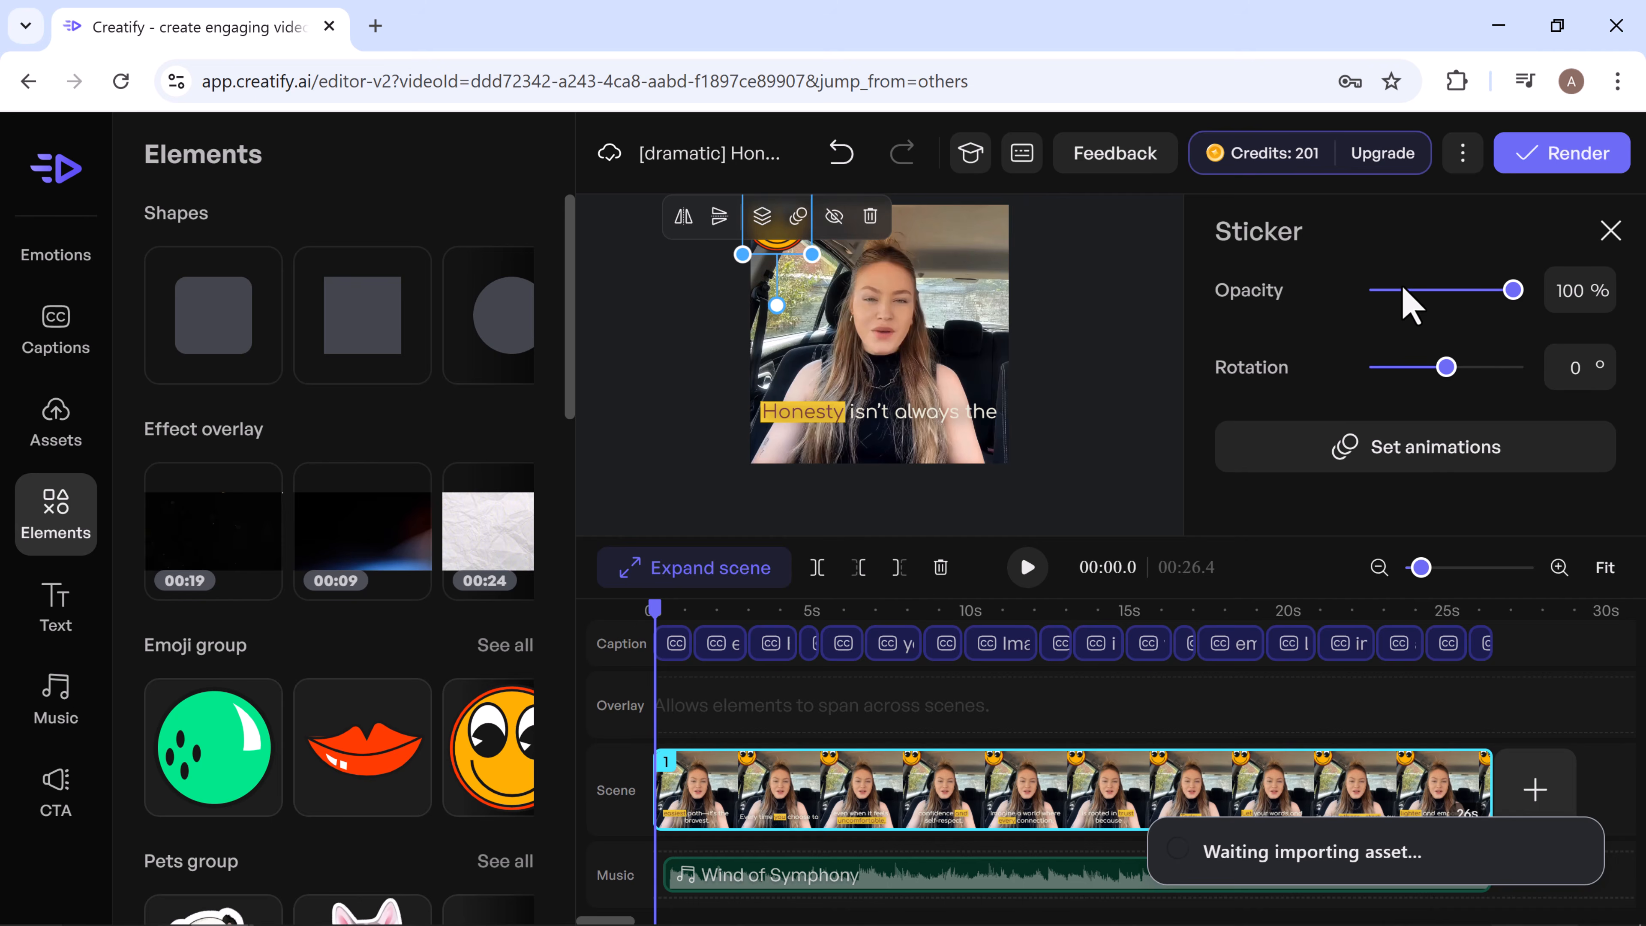
{"action": "mouse_move", "coordinate": [1512, 291]}
{"action": "left_mouse_down"}
{"action": "mouse_move", "coordinate": [1382, 294]}
{"action": "mouse_move", "coordinate": [1520, 306]}
{"action": "left_mouse_up"}
- Look through the text styles, the music library and the call-to-action templates offered for the video
{"action": "left_click", "coordinate": [57, 622]}
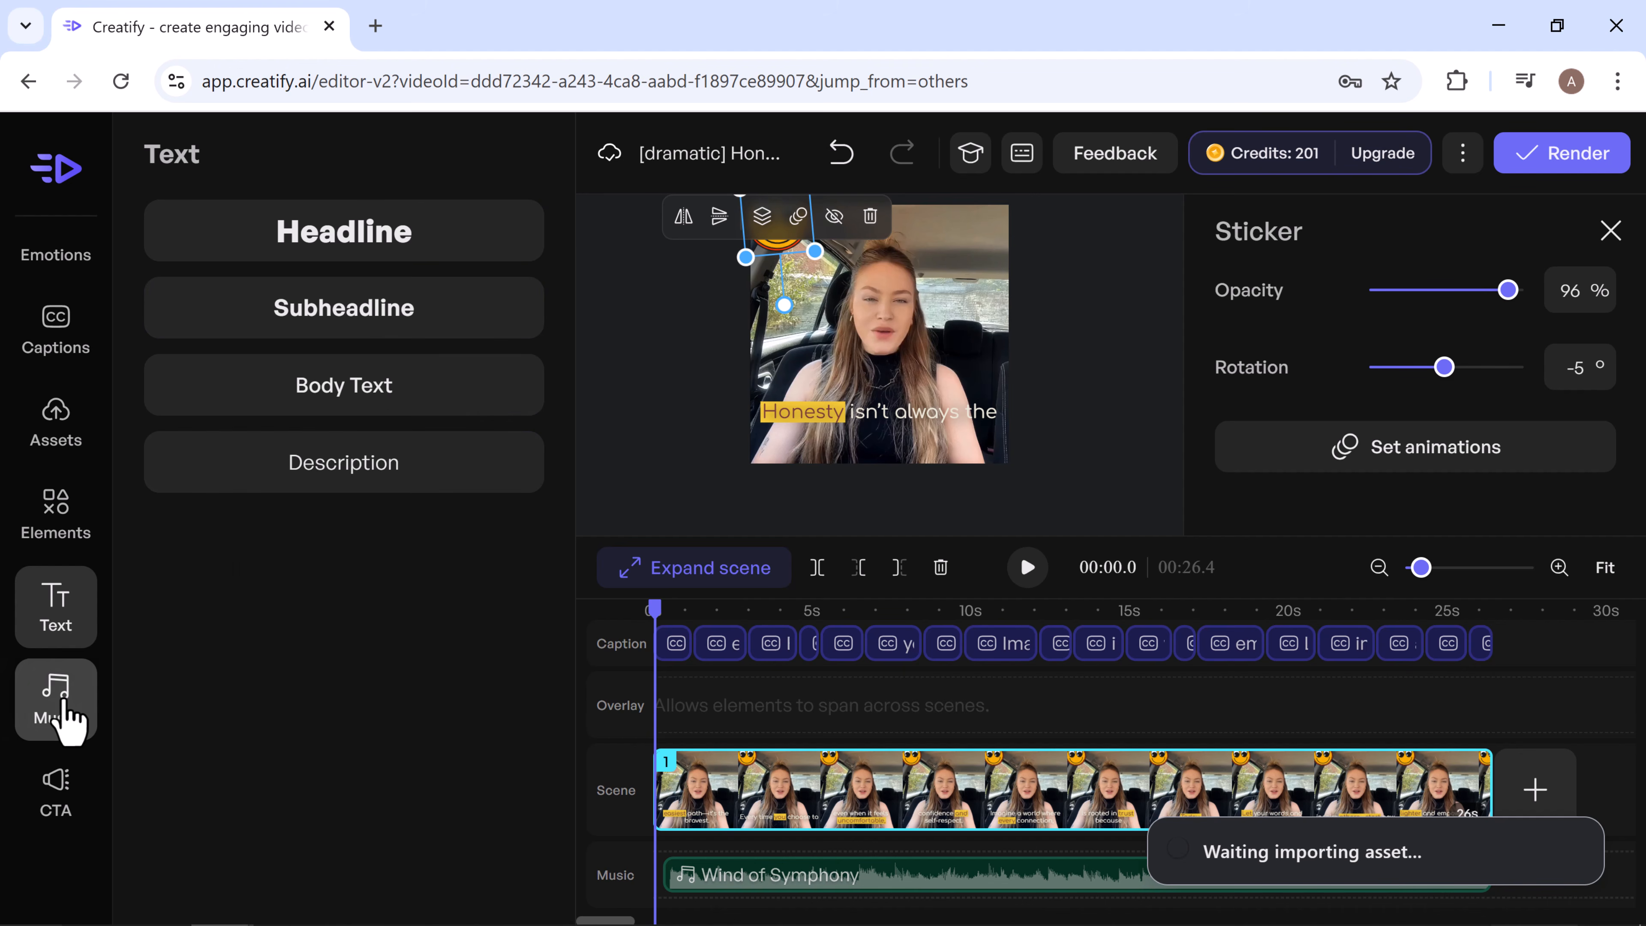
{"action": "left_click", "coordinate": [58, 707]}
{"action": "left_click", "coordinate": [68, 798]}
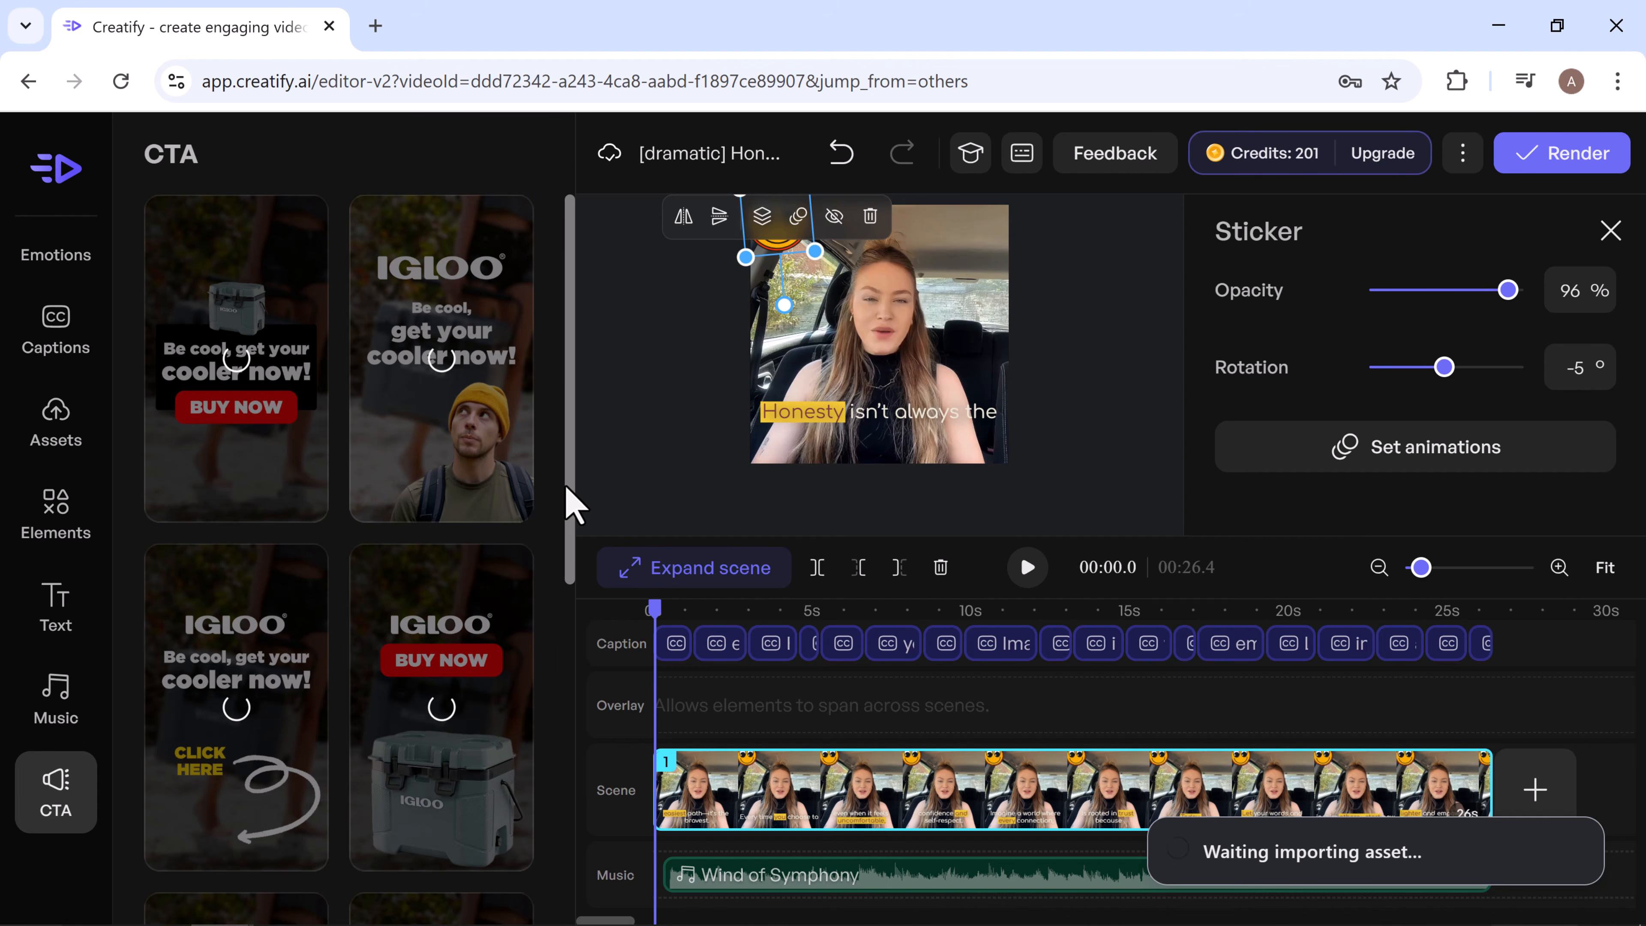
{"action": "left_click_drag", "start_coordinate": [567, 493], "coordinate": [569, 698]}
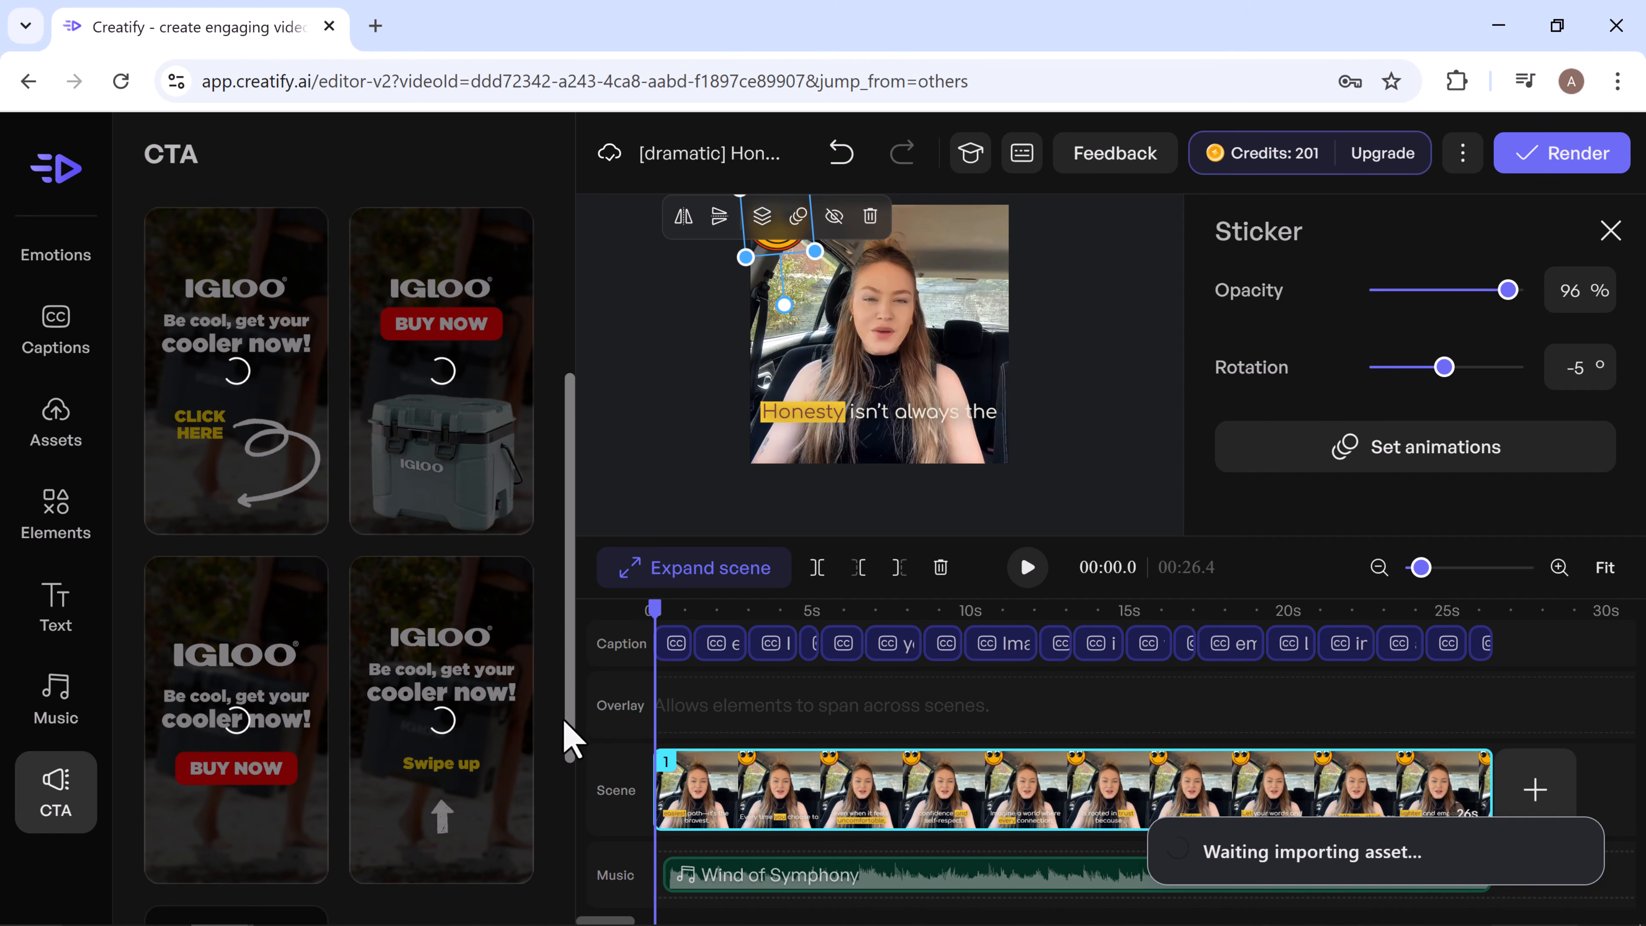
{"action": "left_click", "coordinate": [1047, 305]}
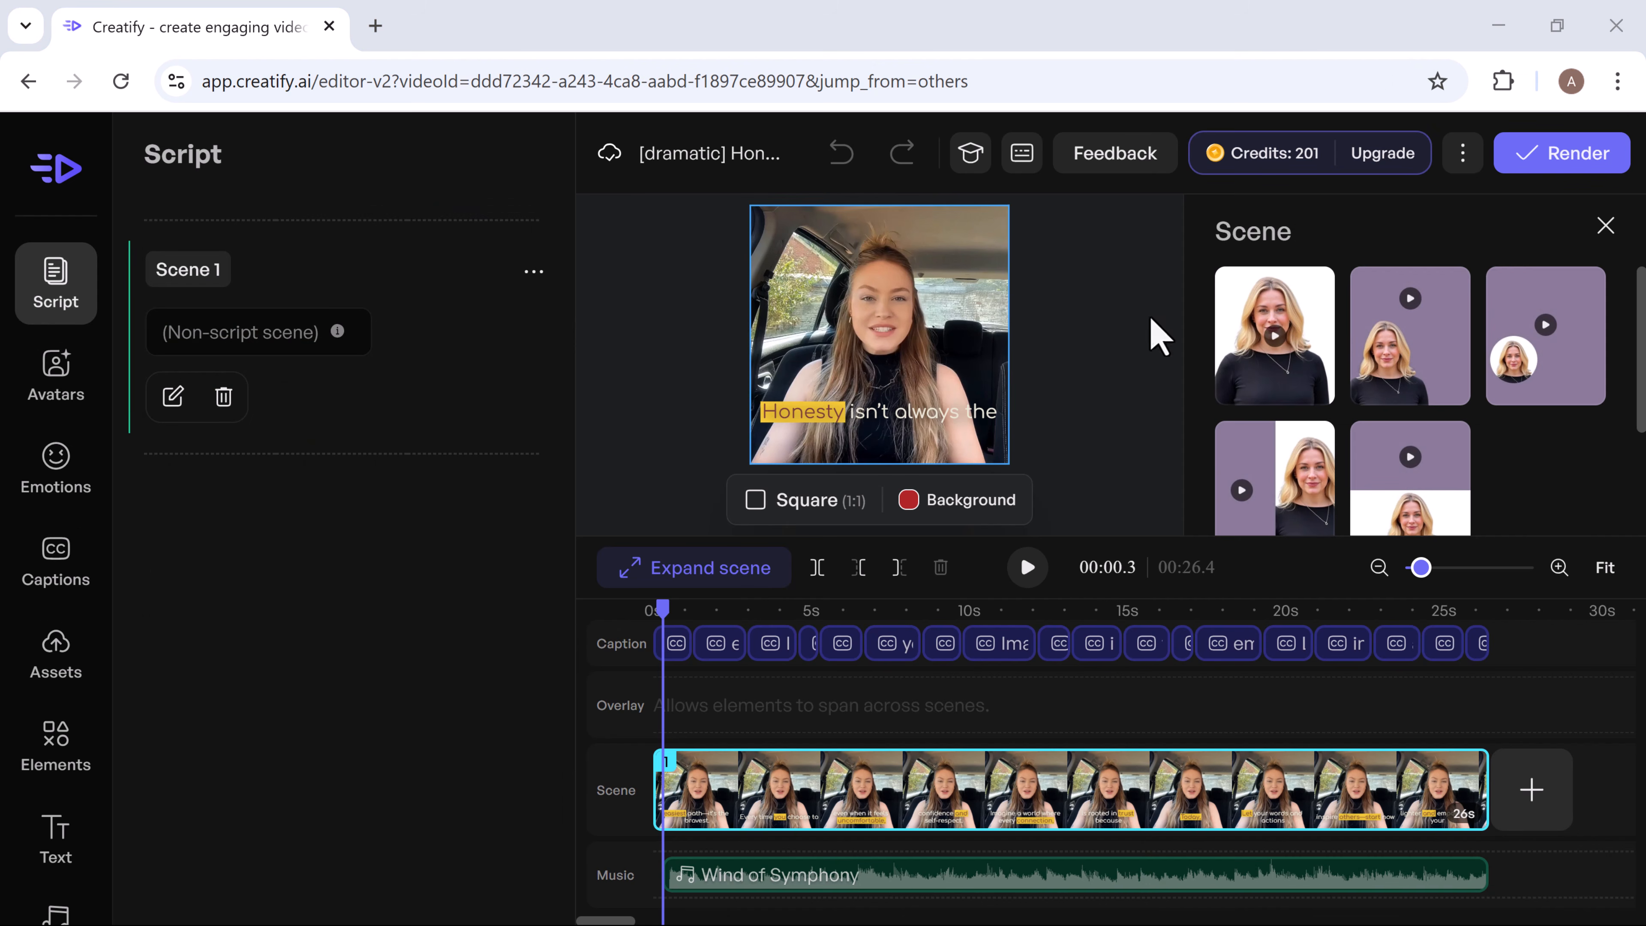
- Add a second scene and enter its script about Aurora, starting "Creatify's most realistic and expressive avatar model yet"
{"action": "left_click", "coordinate": [1534, 799]}
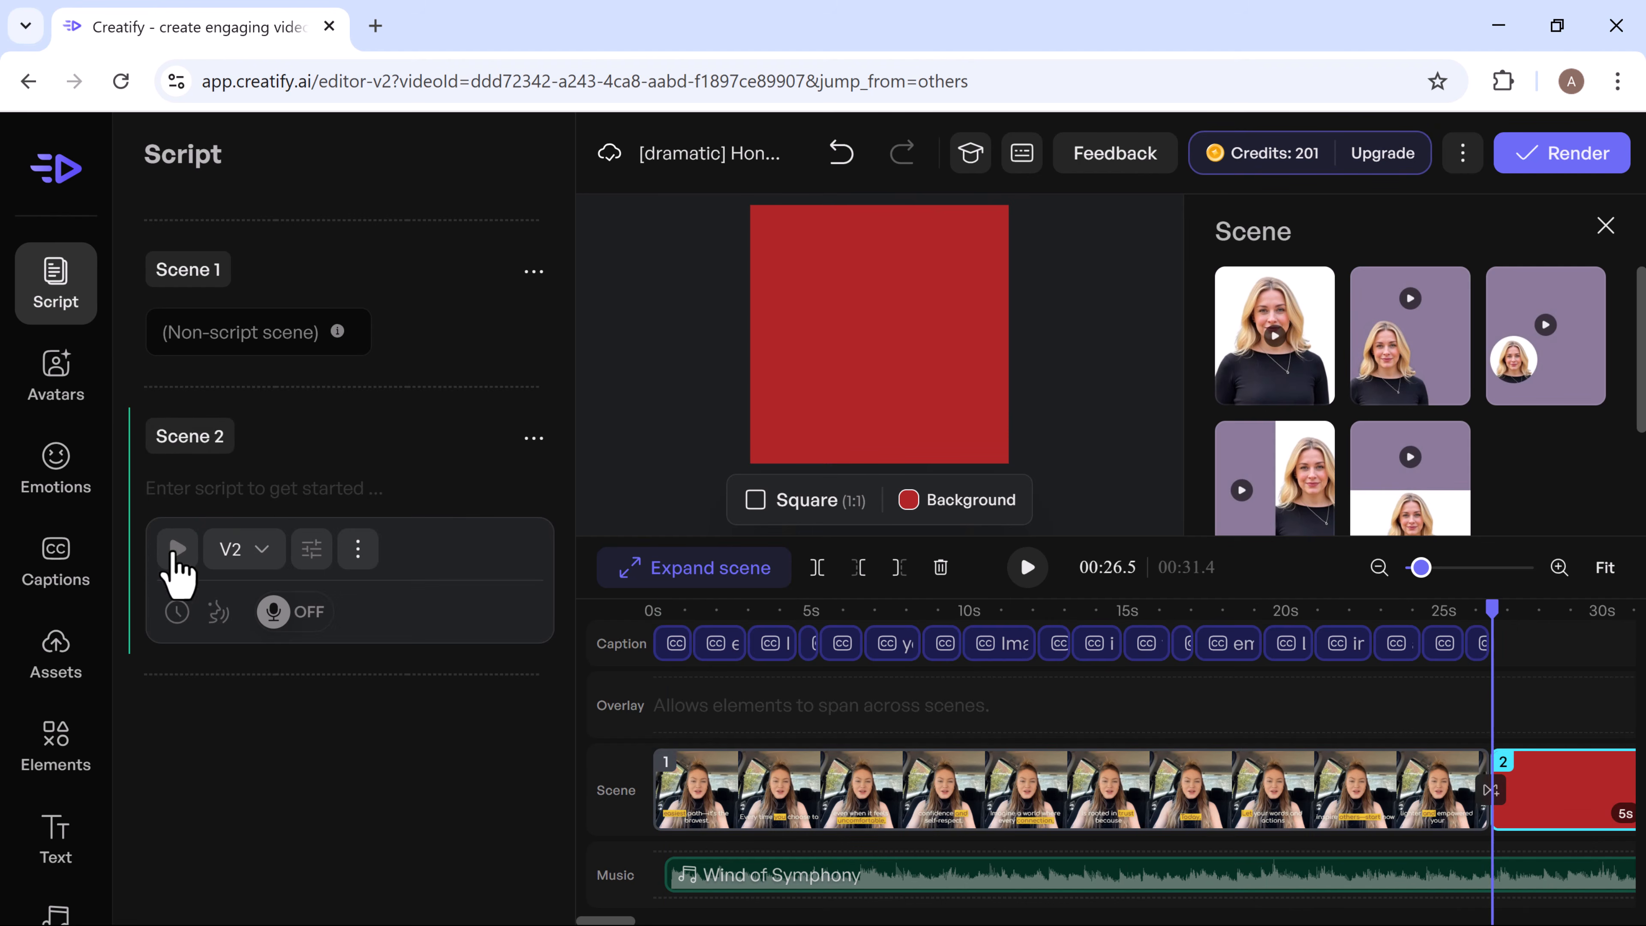
{"action": "left_click", "coordinate": [274, 487]}
{"action": "type", "text": "Creatify’s most realistic and expressive avatar model yet, Aurora, sets a new standard in synthetic media realism. Designed to elevate content creation, Aurora captures emotions and expressions in remarkable detail, empowering creators and marketers to produce content that resonates on a deeper level."}
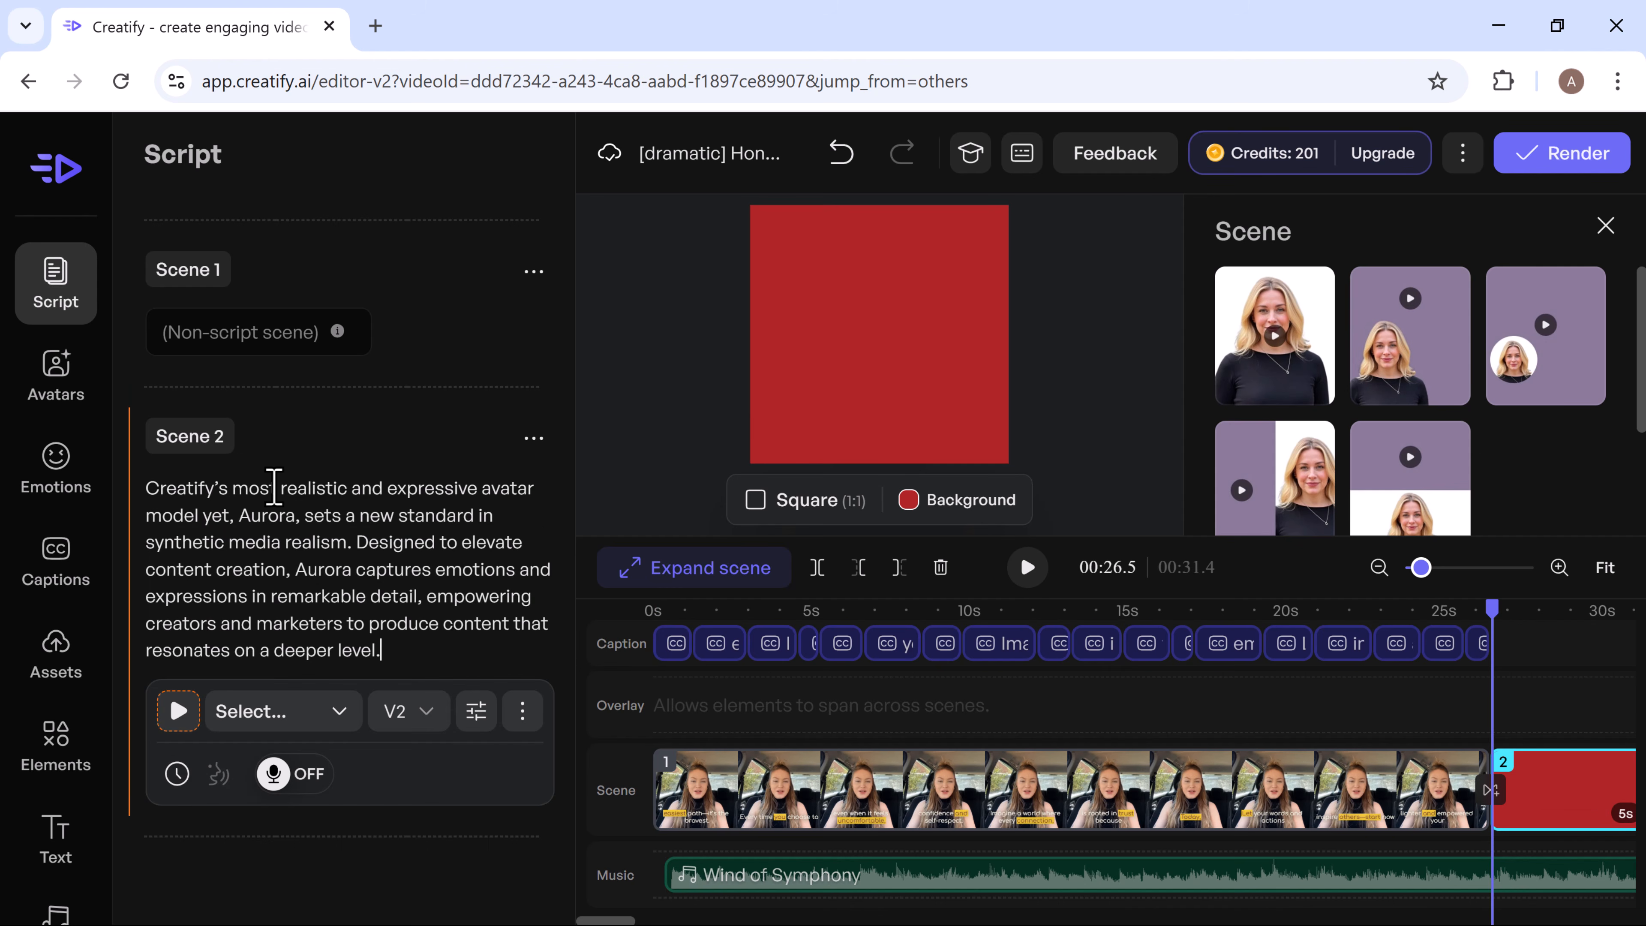
- Preview the Australian English female voice Emily and use it for scene 2
{"action": "left_click", "coordinate": [257, 713]}
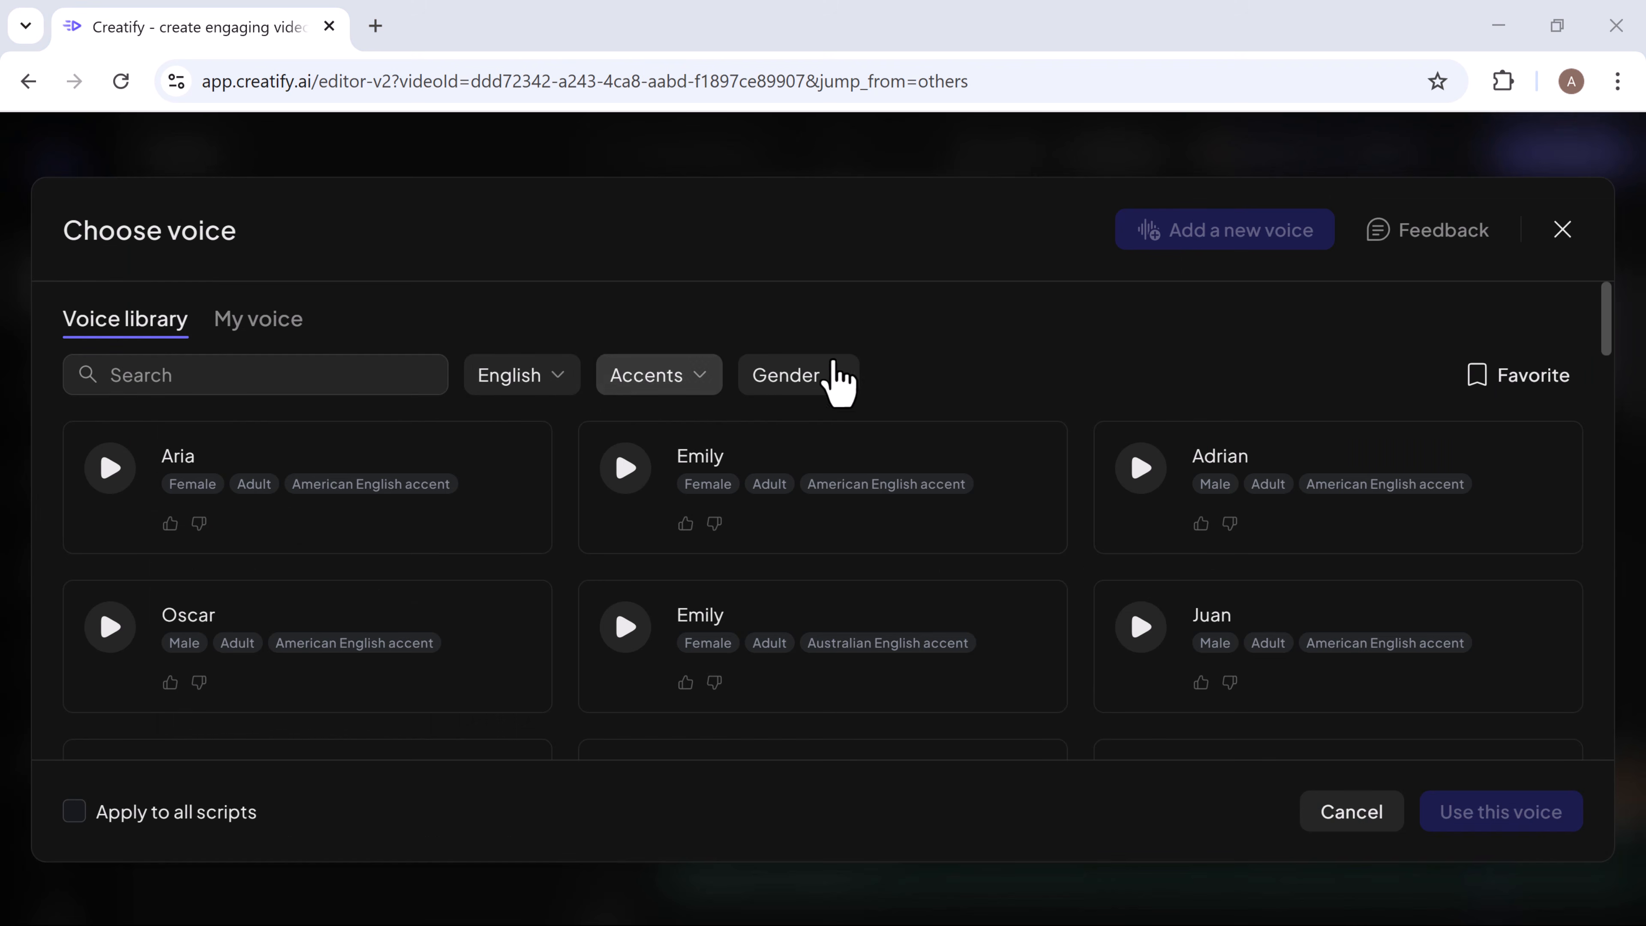
{"action": "left_click", "coordinate": [626, 626]}
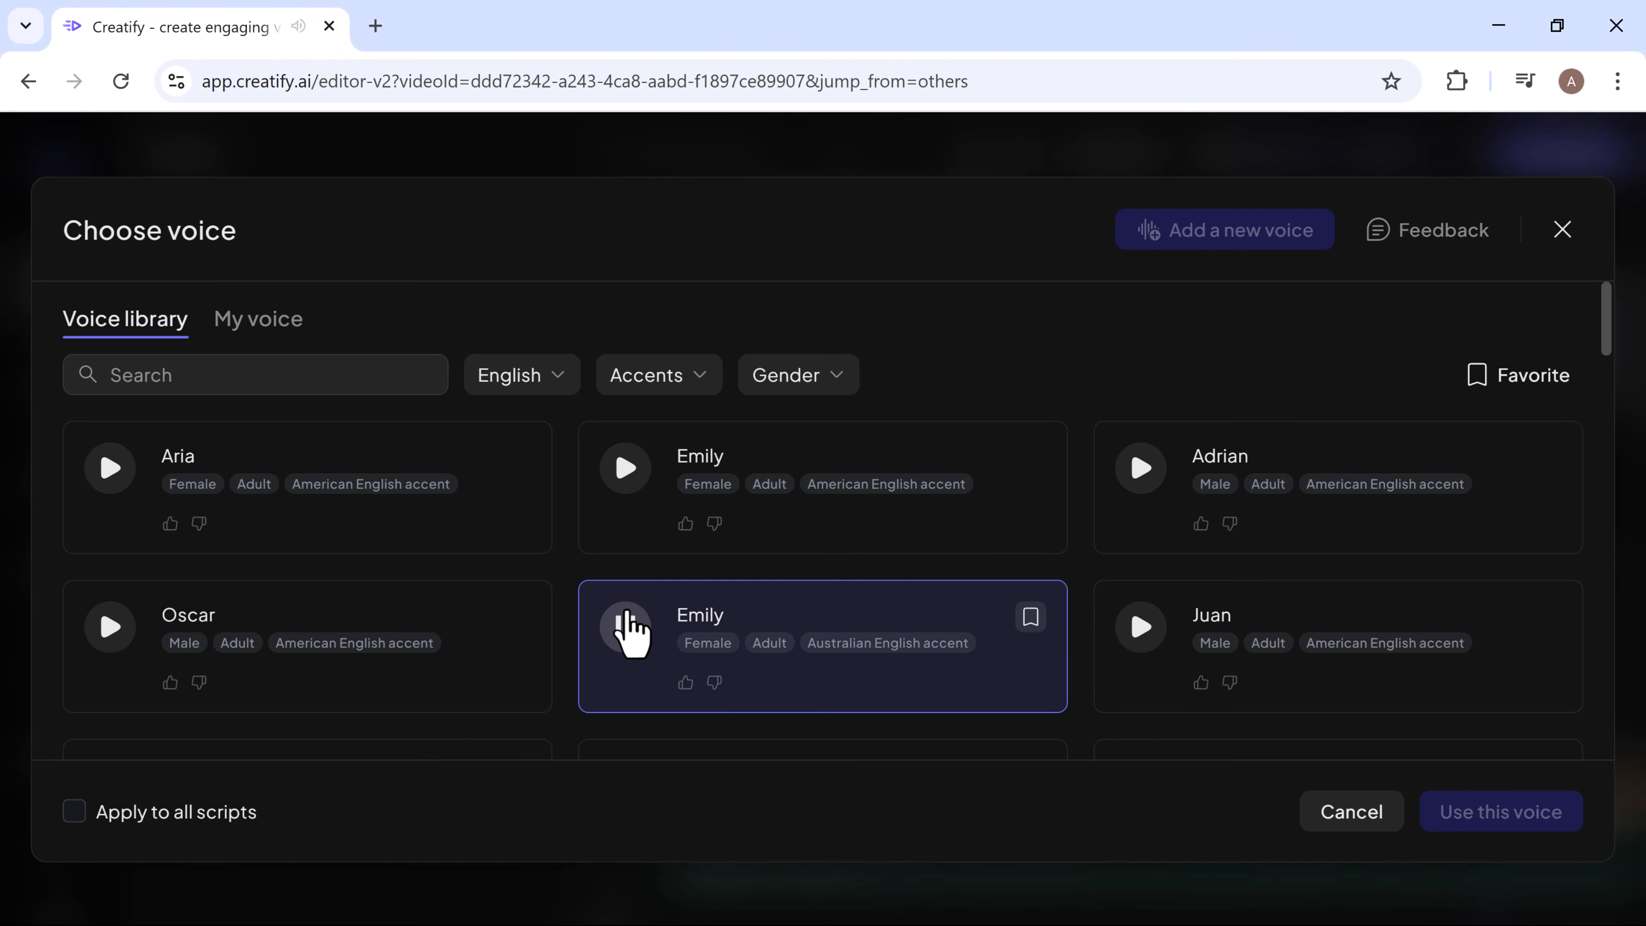
{"action": "left_click", "coordinate": [626, 626]}
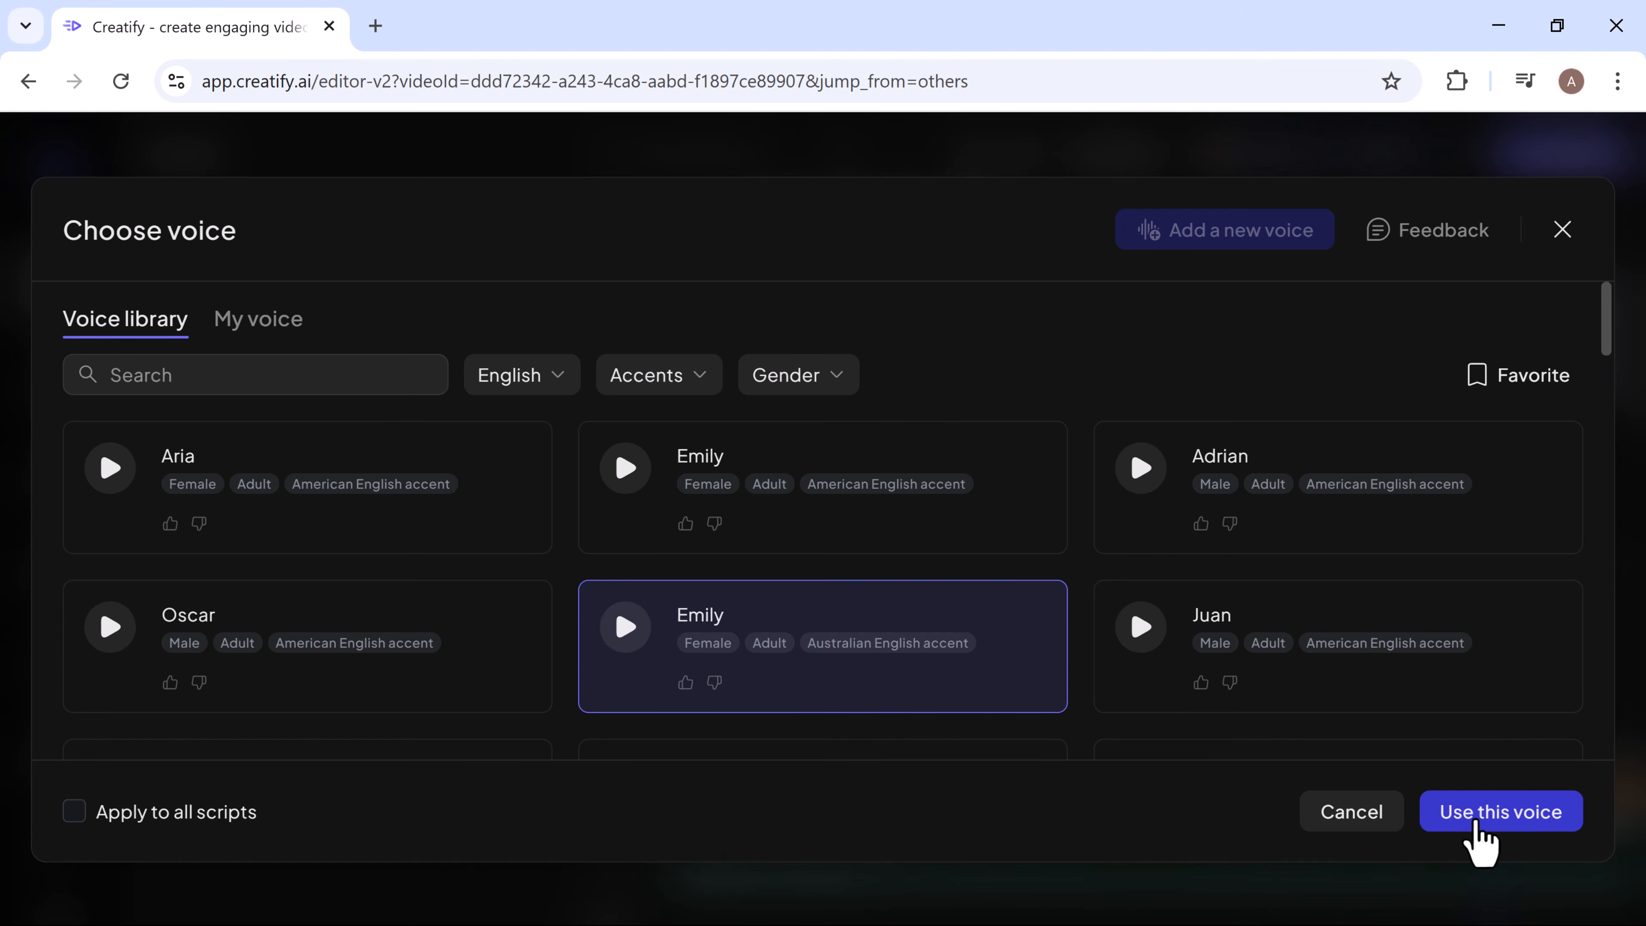
{"action": "left_click", "coordinate": [1476, 818]}
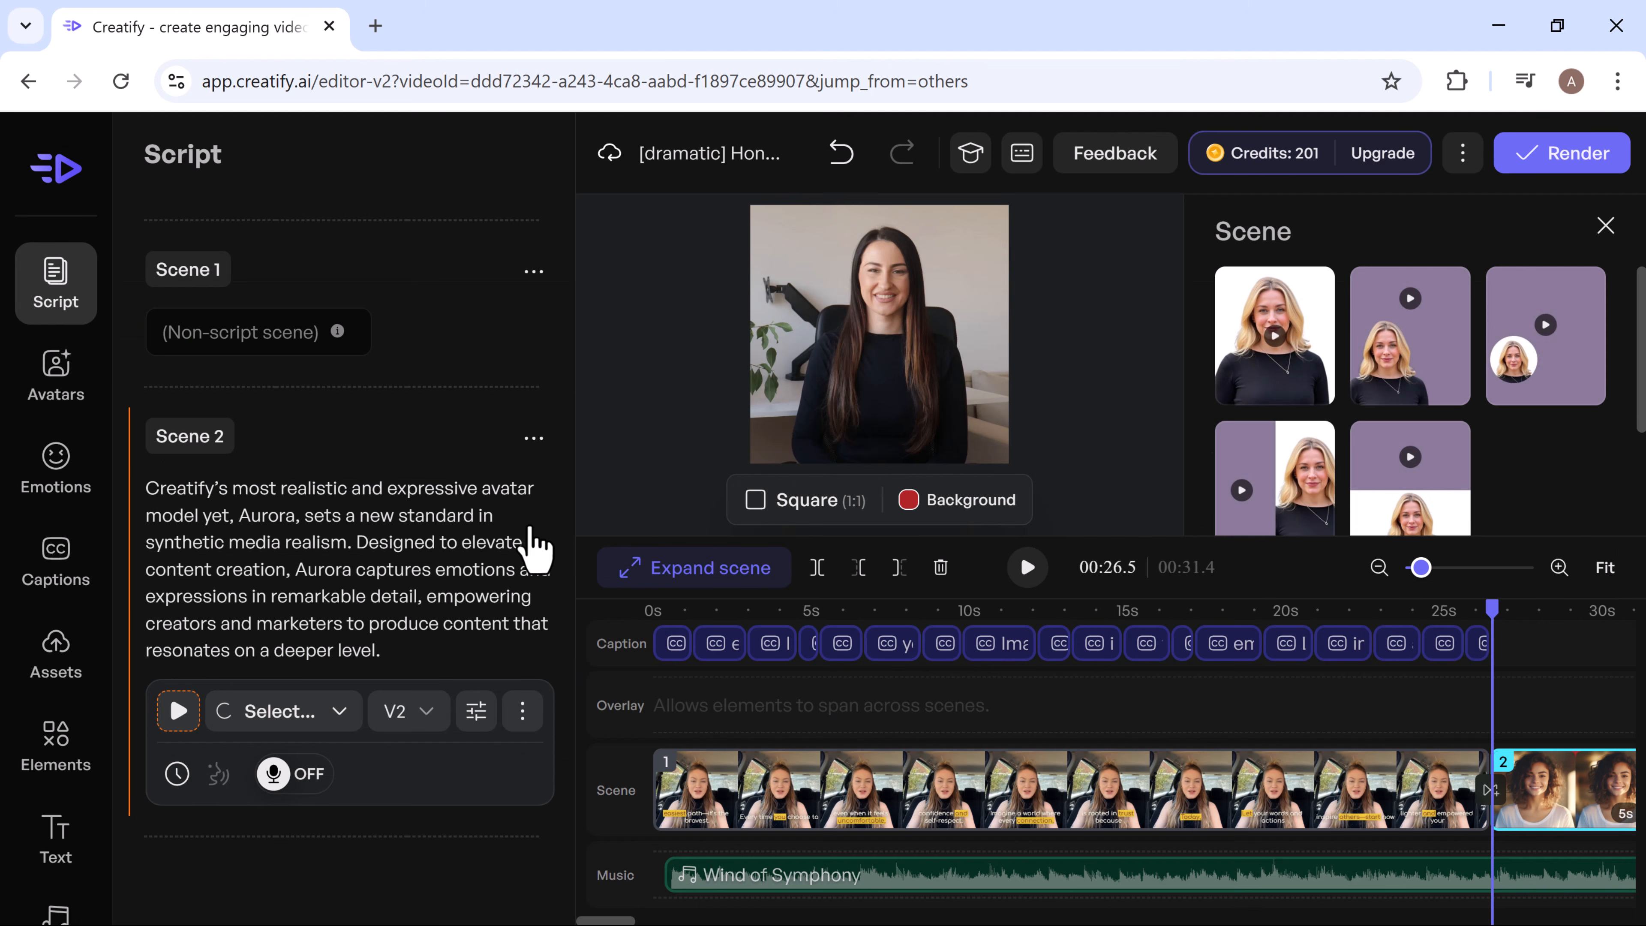
- Switch scene 2 to Voice model V3 and review its voice settings
{"action": "left_click", "coordinate": [409, 715]}
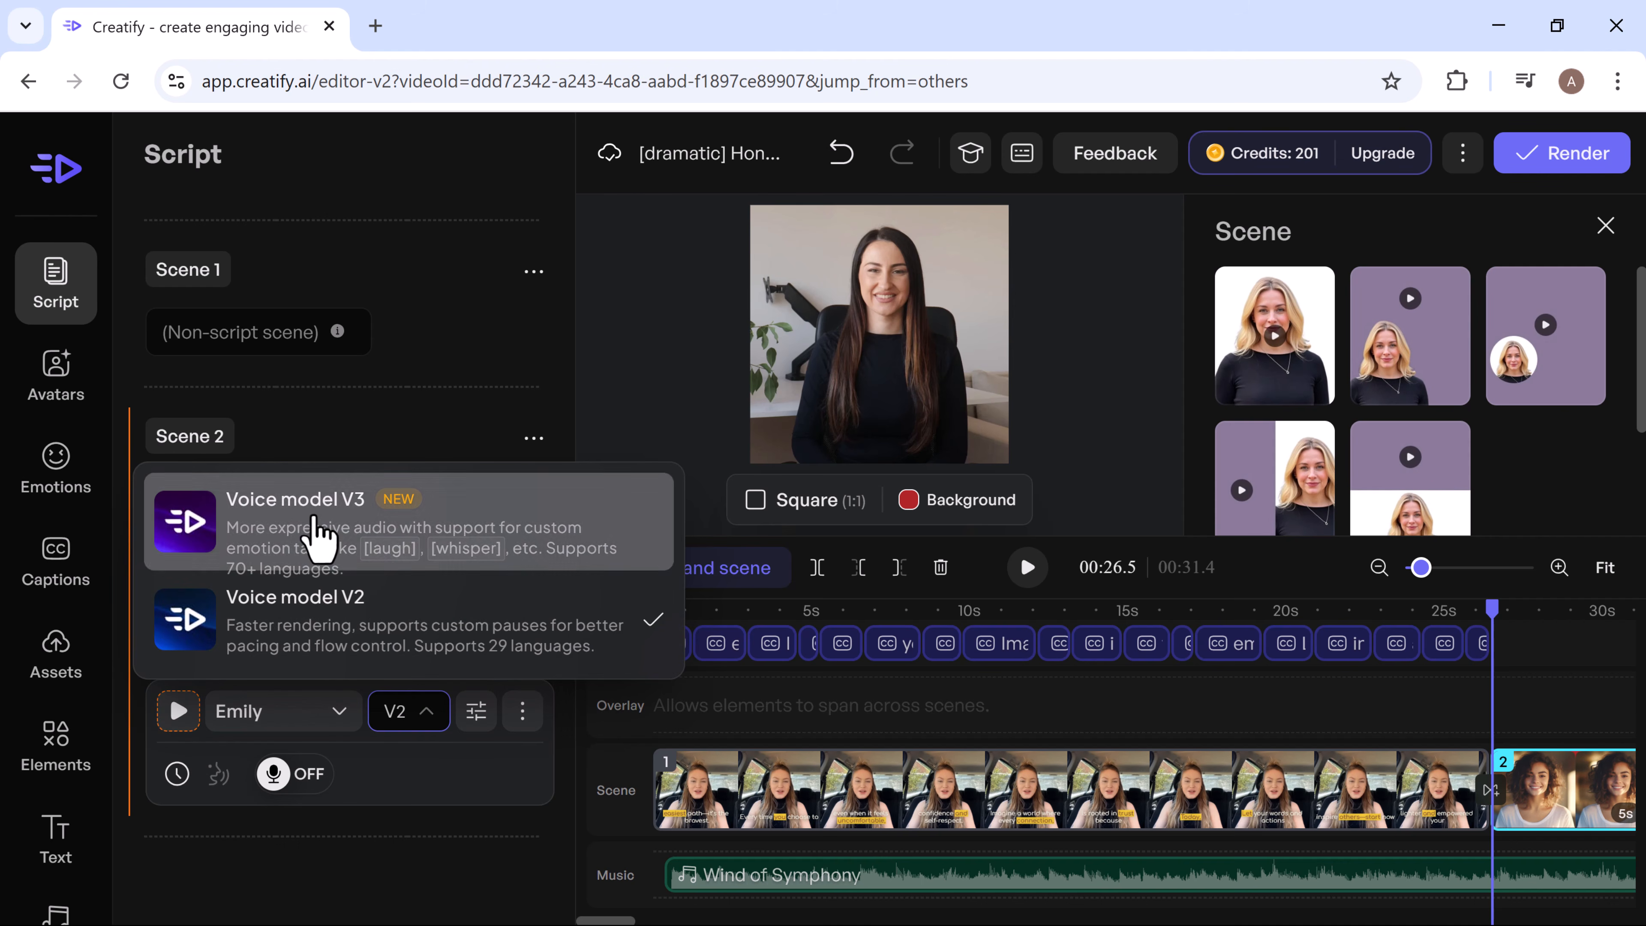
{"action": "left_click", "coordinate": [396, 483]}
{"action": "left_click", "coordinate": [481, 713]}
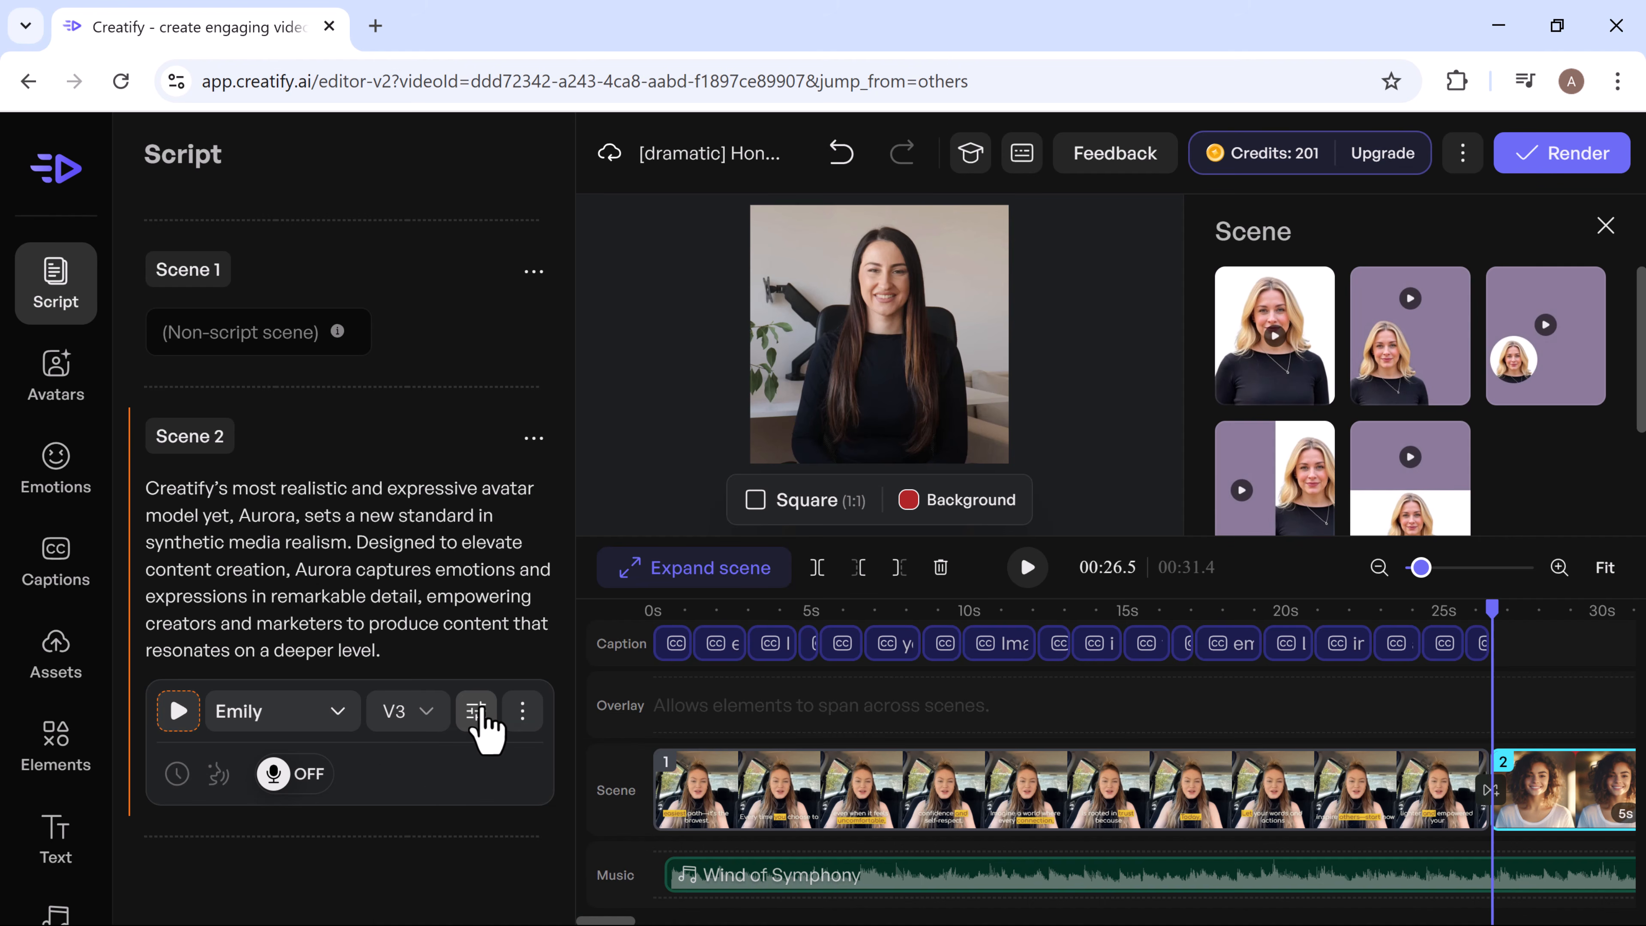
{"action": "left_click", "coordinate": [480, 714]}
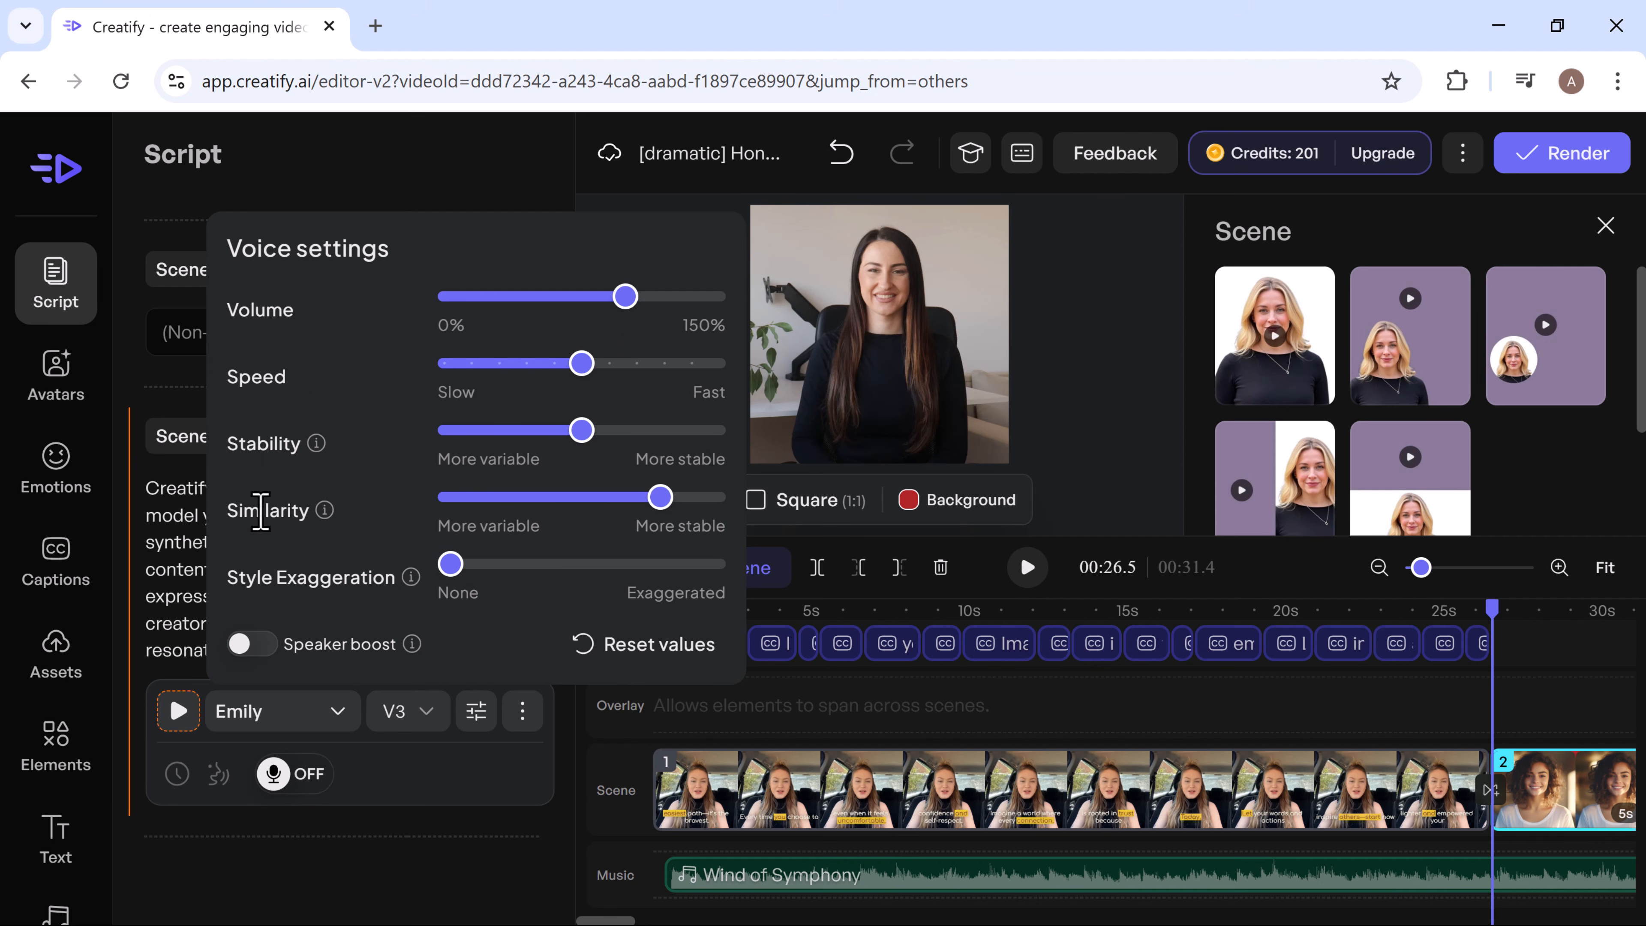
- Add voice emotion tags to the scene 2 script and generate its audio
{"action": "left_click", "coordinate": [522, 712]}
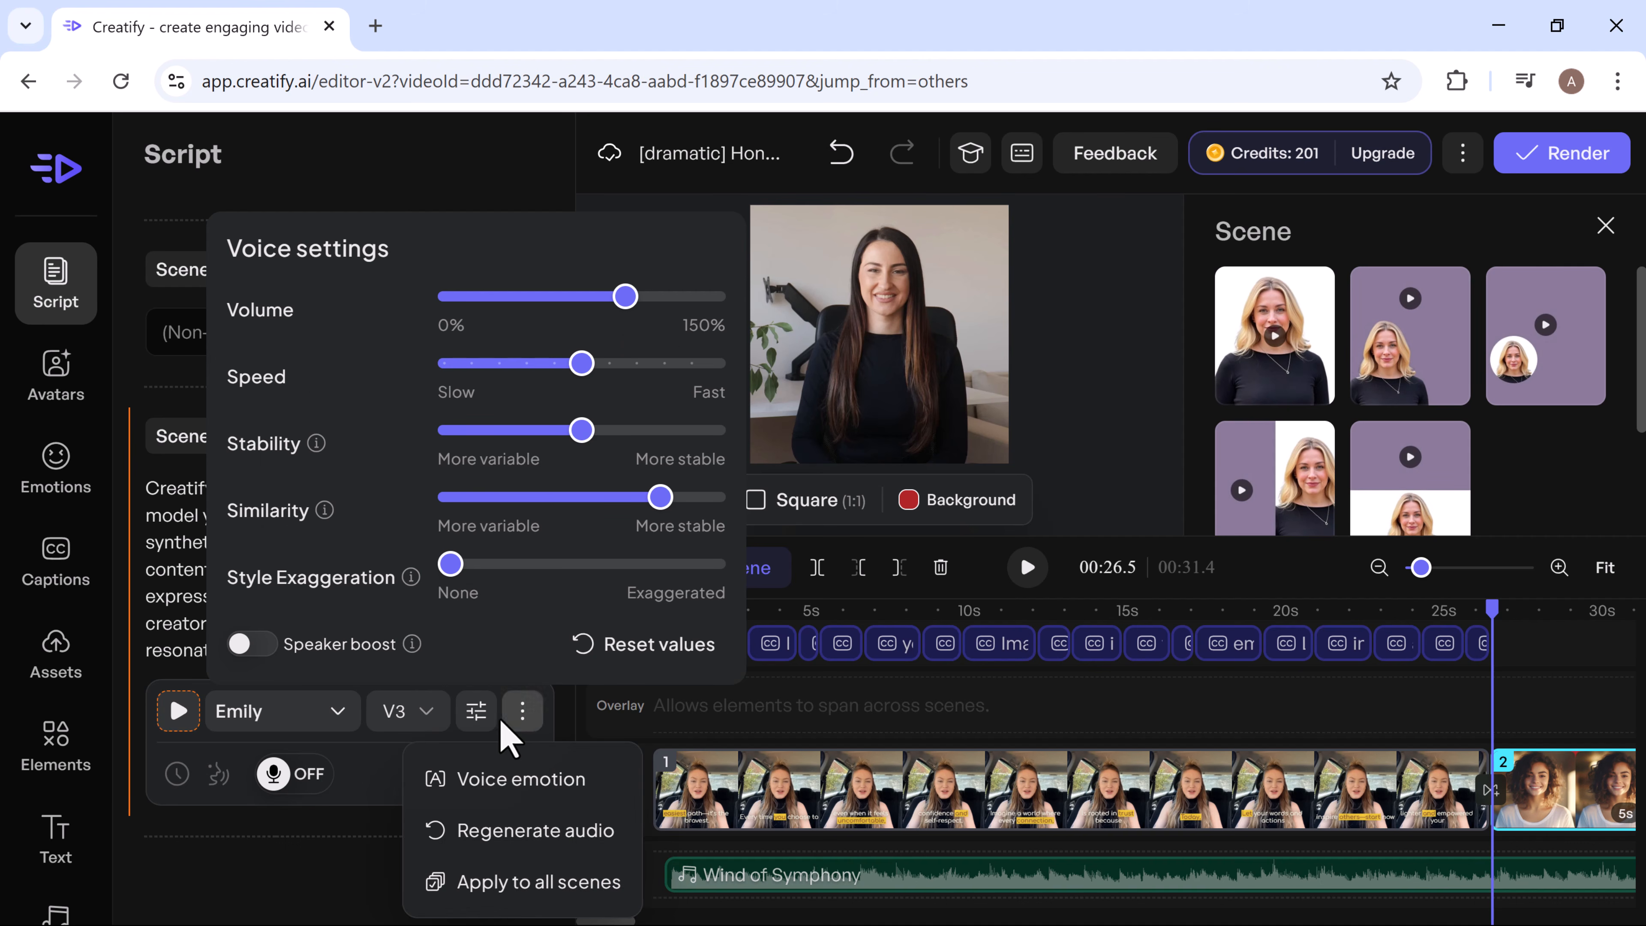
{"action": "left_click", "coordinate": [536, 780]}
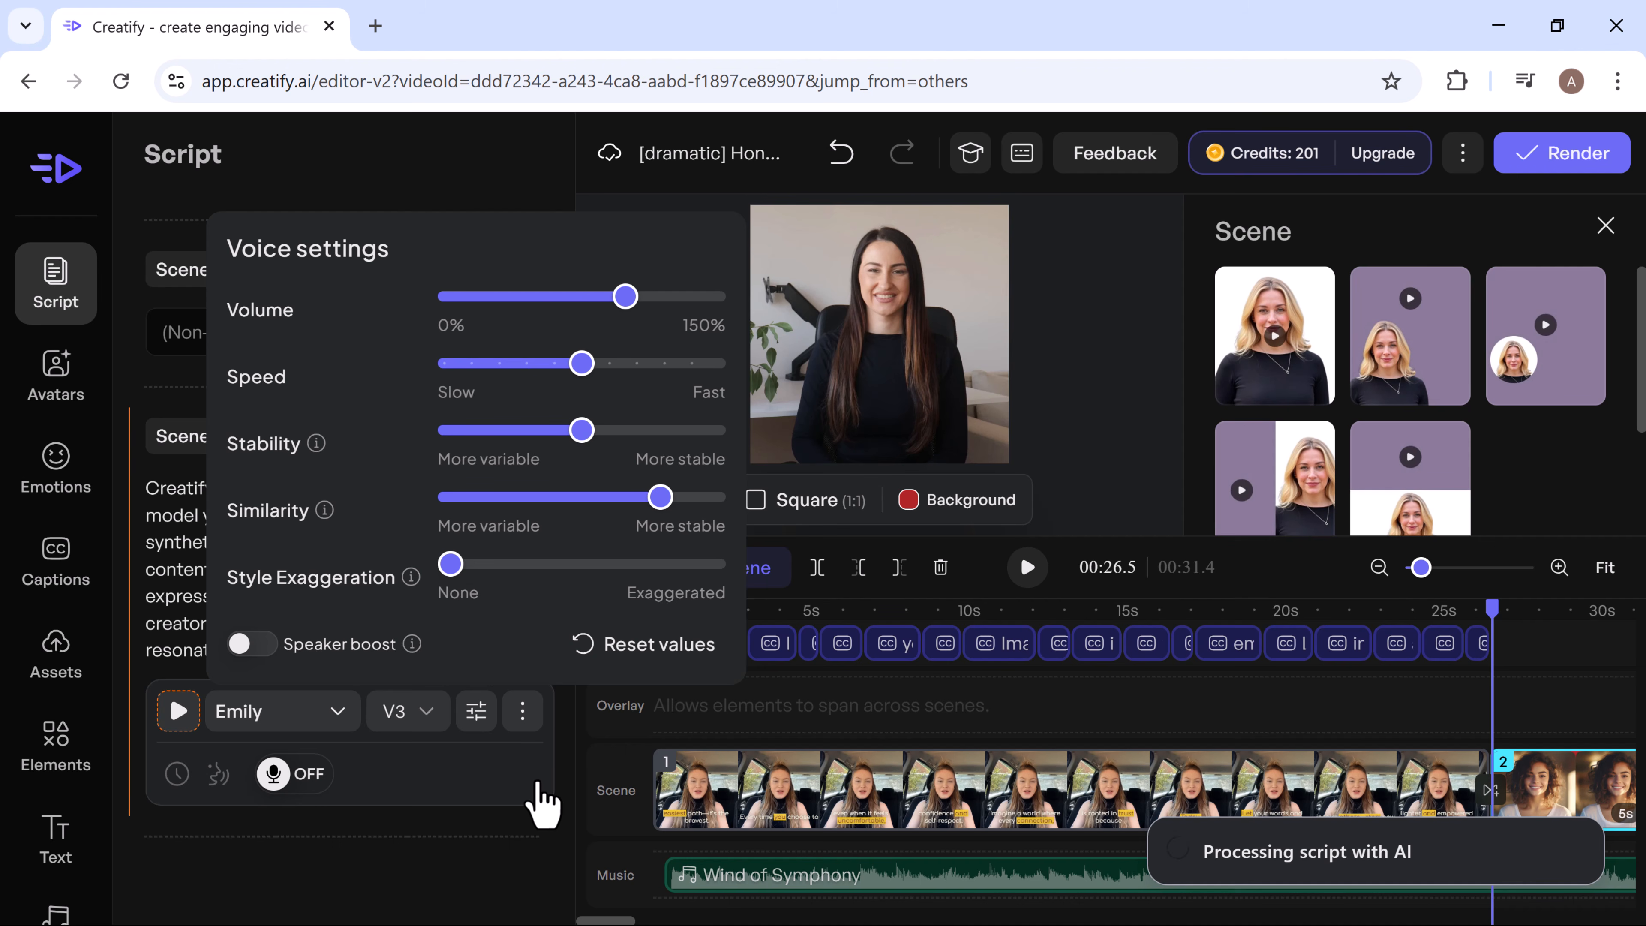
{"action": "left_click", "coordinate": [521, 736]}
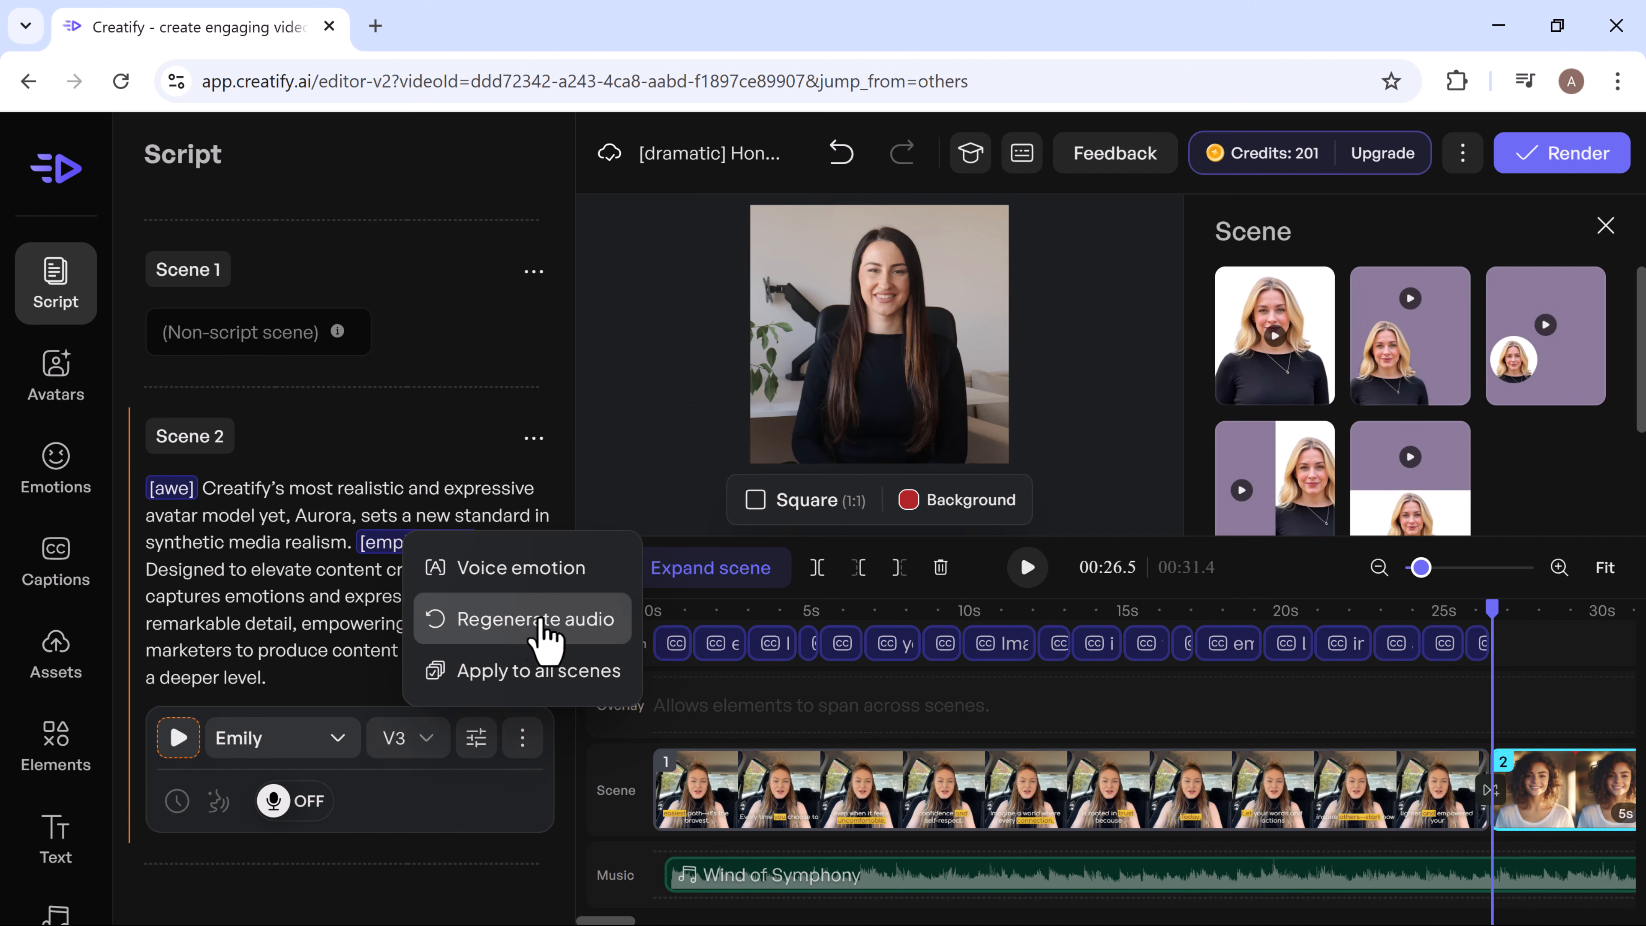
{"action": "left_click", "coordinate": [568, 730]}
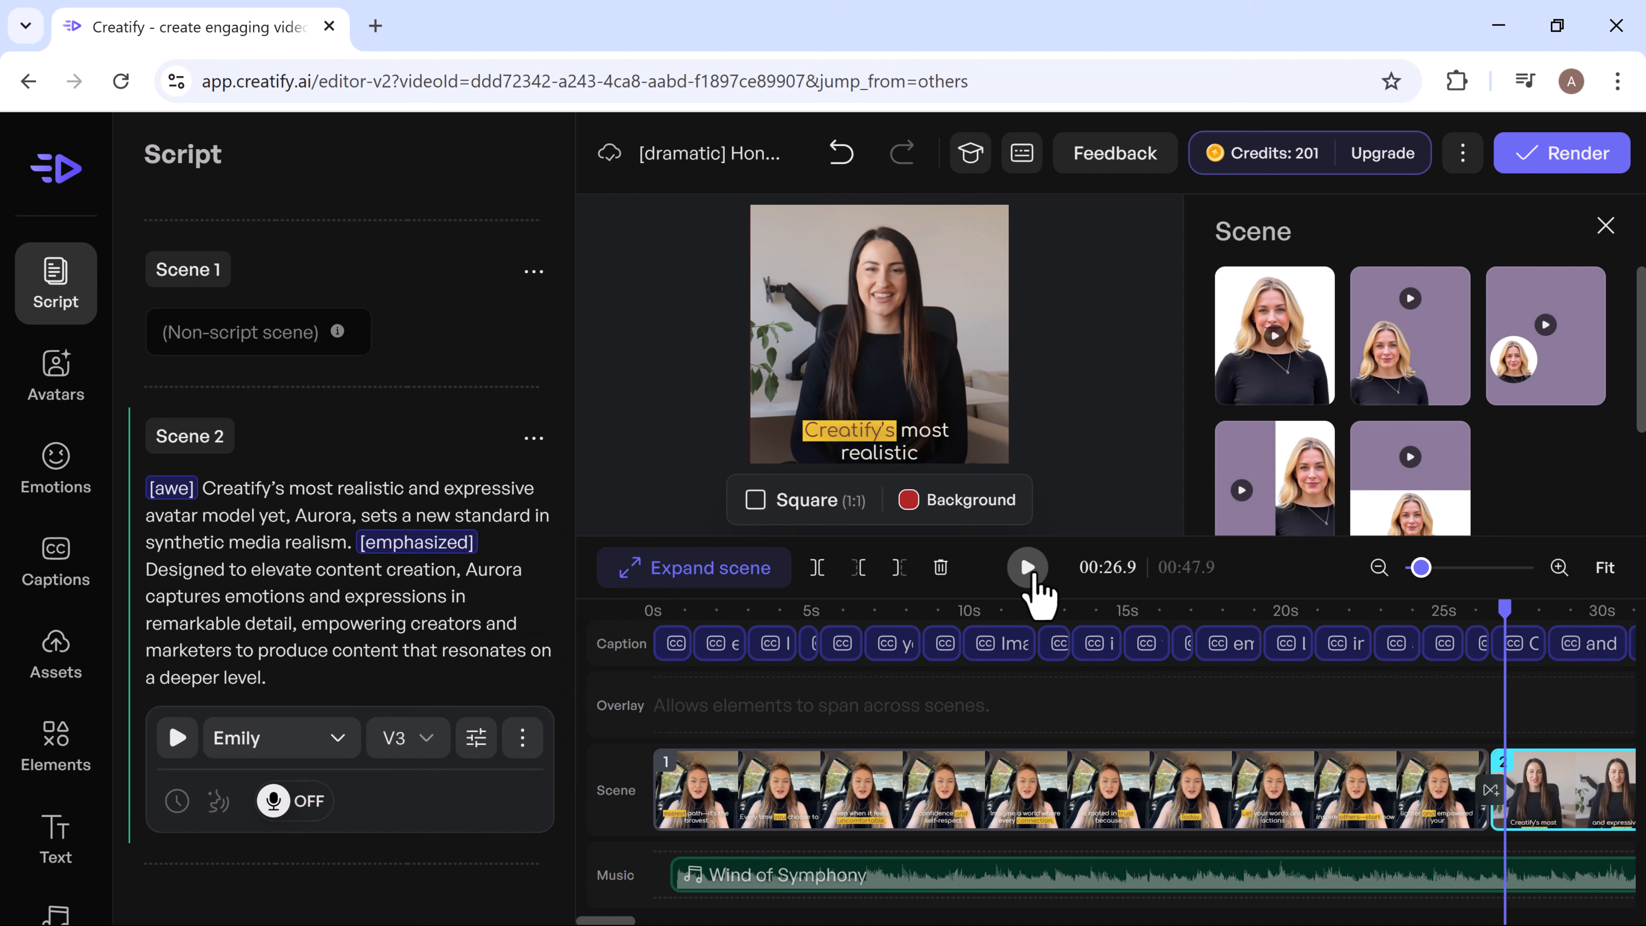
- Play scene 2, try the corner, circular, split-screen and lower-inset avatar layouts on it, and restore the full-frame layout
{"action": "left_click", "coordinate": [1027, 568]}
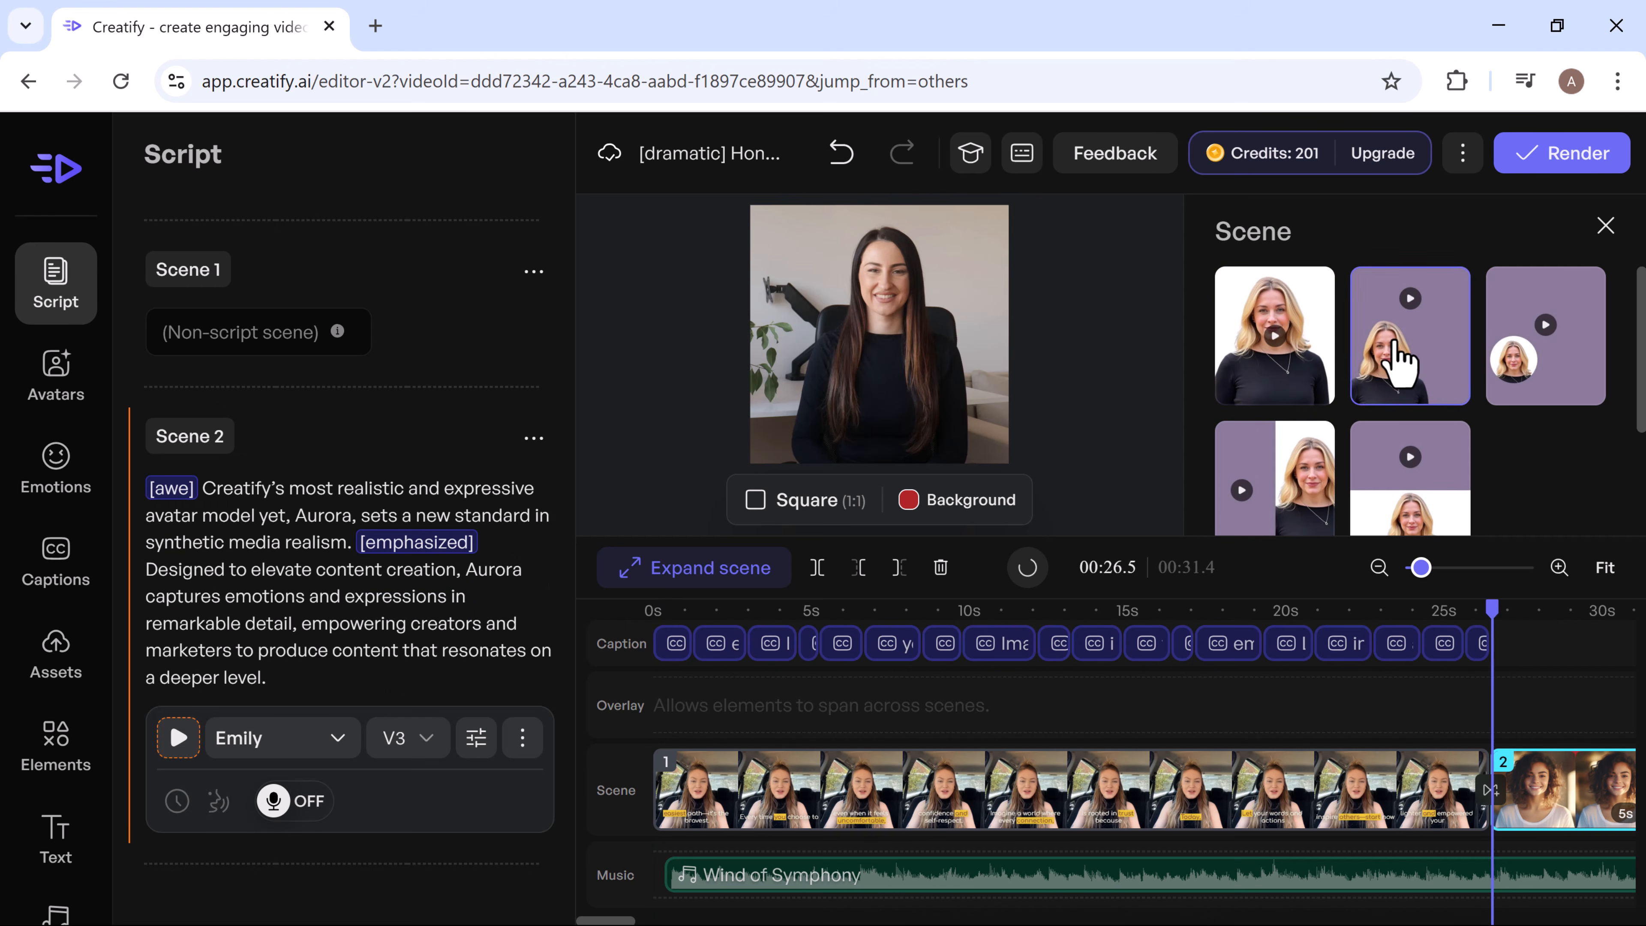
{"action": "left_click", "coordinate": [1387, 358]}
{"action": "left_click", "coordinate": [1537, 360]}
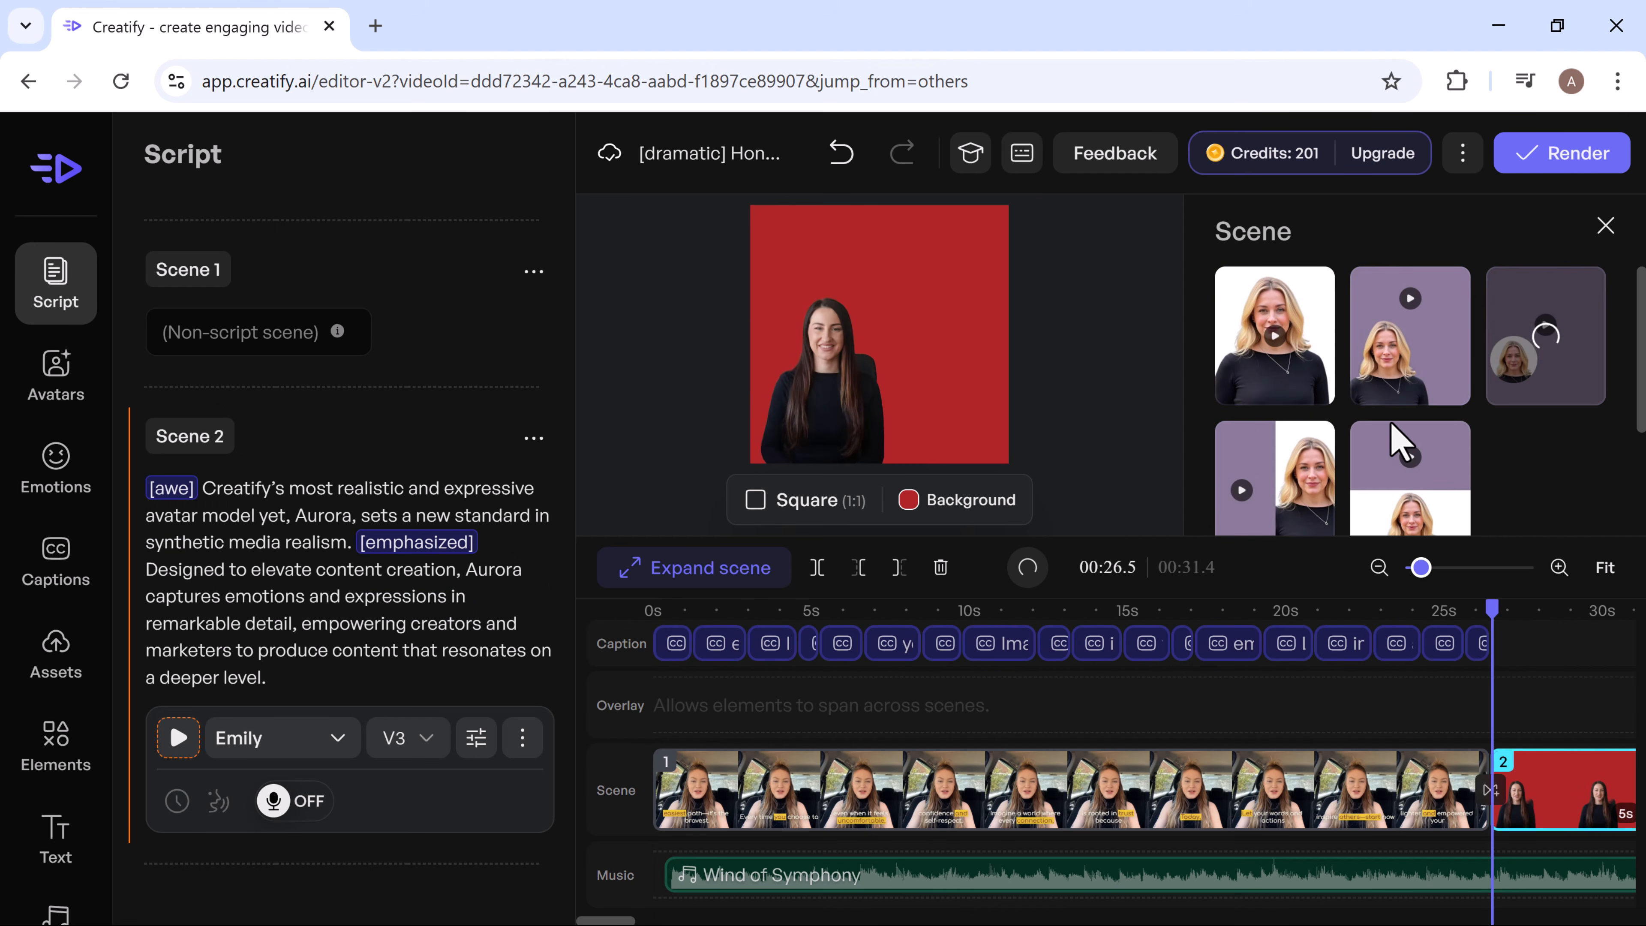
{"action": "left_click", "coordinate": [1260, 480]}
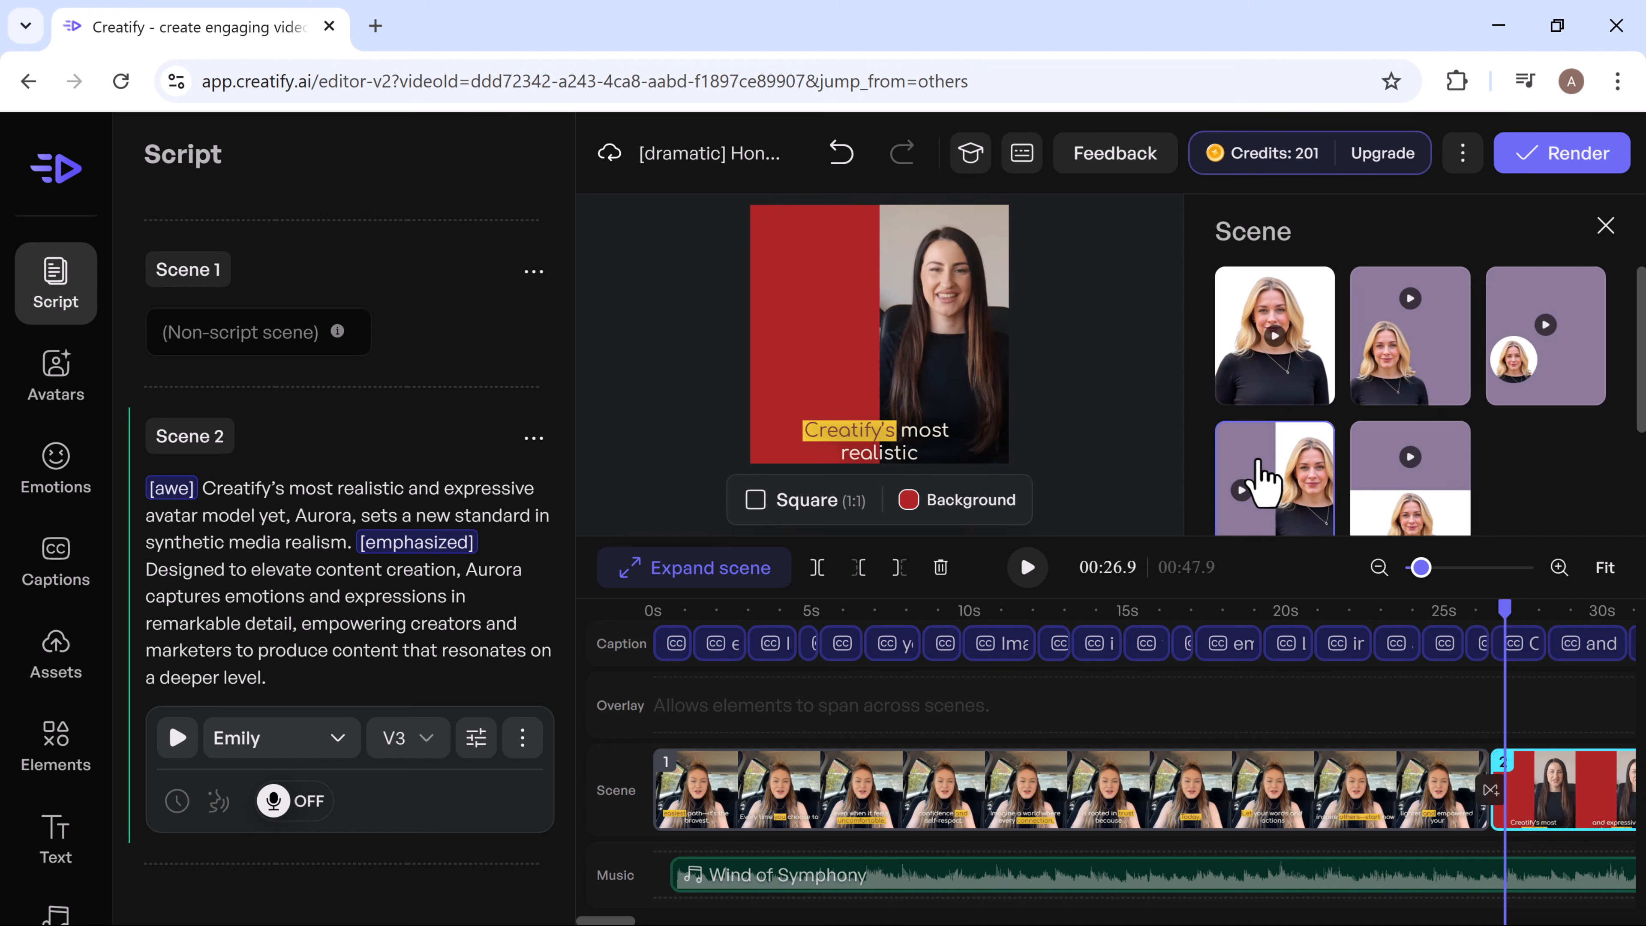
{"action": "left_click", "coordinate": [1377, 496]}
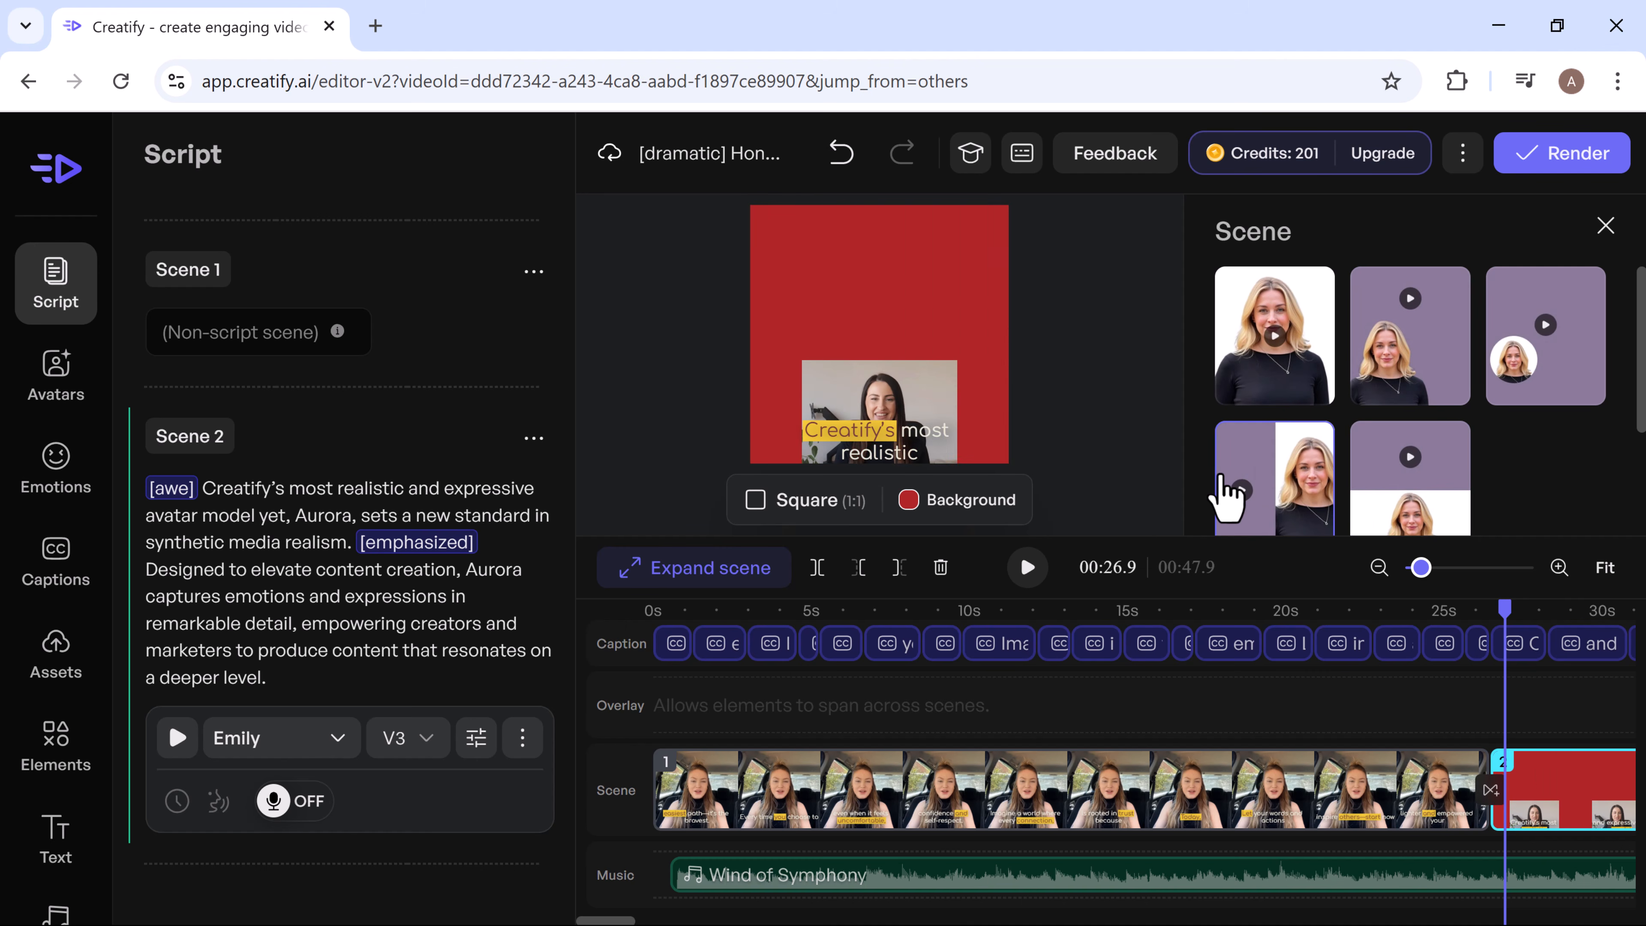
{"action": "left_click", "coordinate": [1238, 393]}
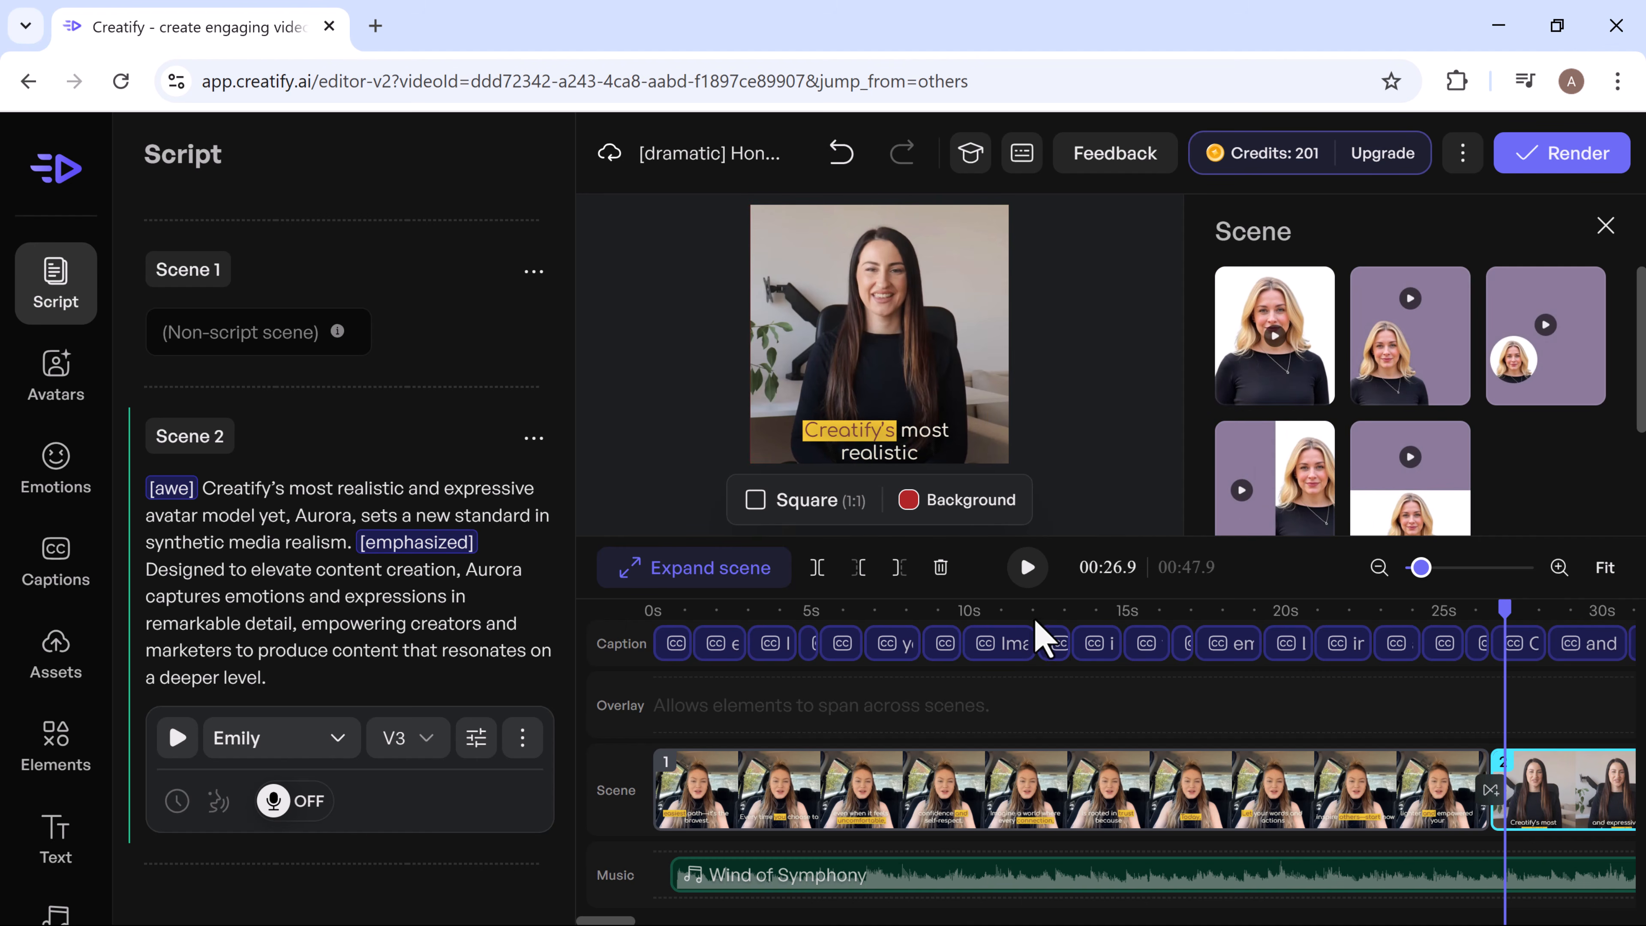
- Render the edited video with the Aurora Model, saving the changes over the existing video
{"action": "left_click", "coordinate": [1124, 778]}
{"action": "left_click", "coordinate": [1576, 170]}
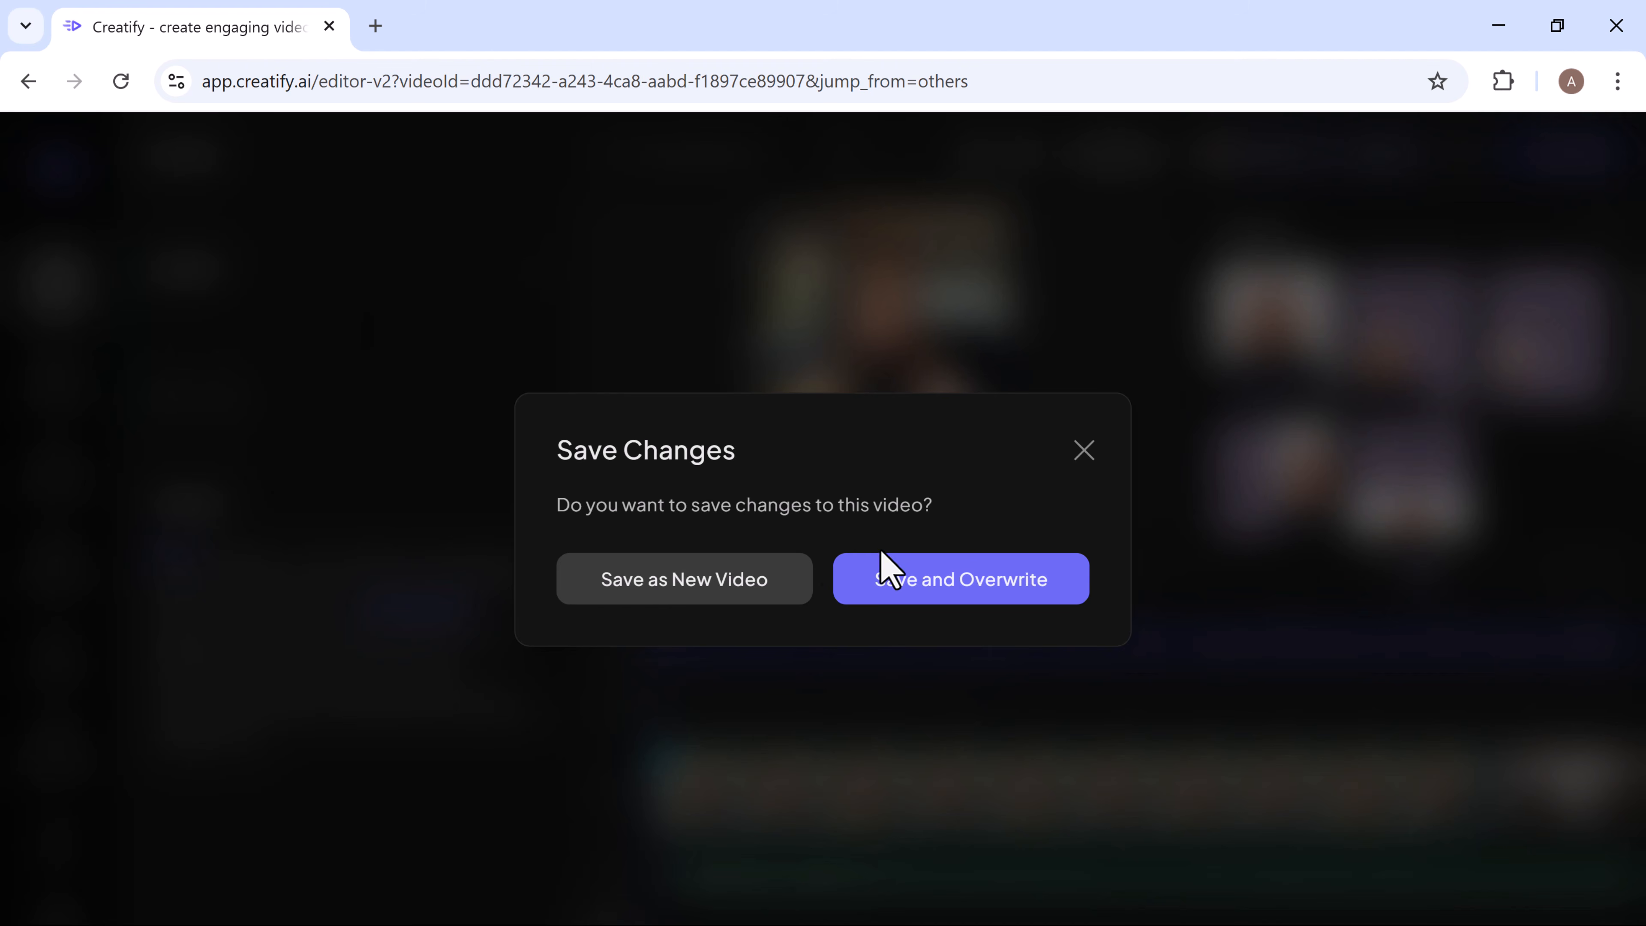
{"action": "left_click", "coordinate": [948, 615]}
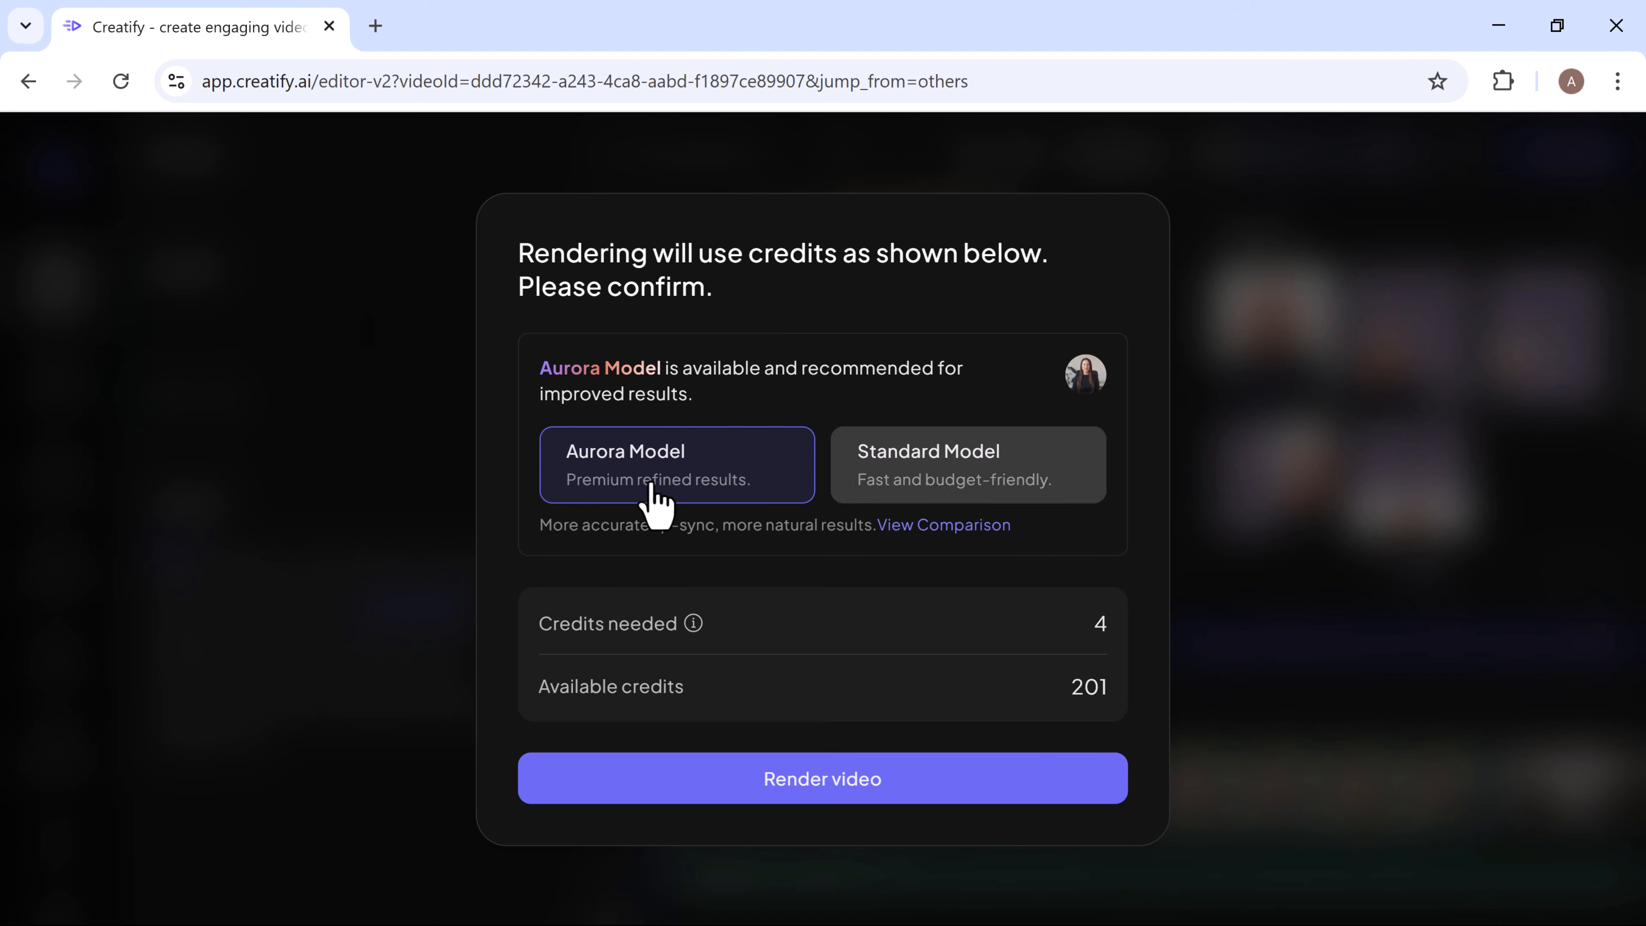
{"action": "left_click", "coordinate": [828, 764]}
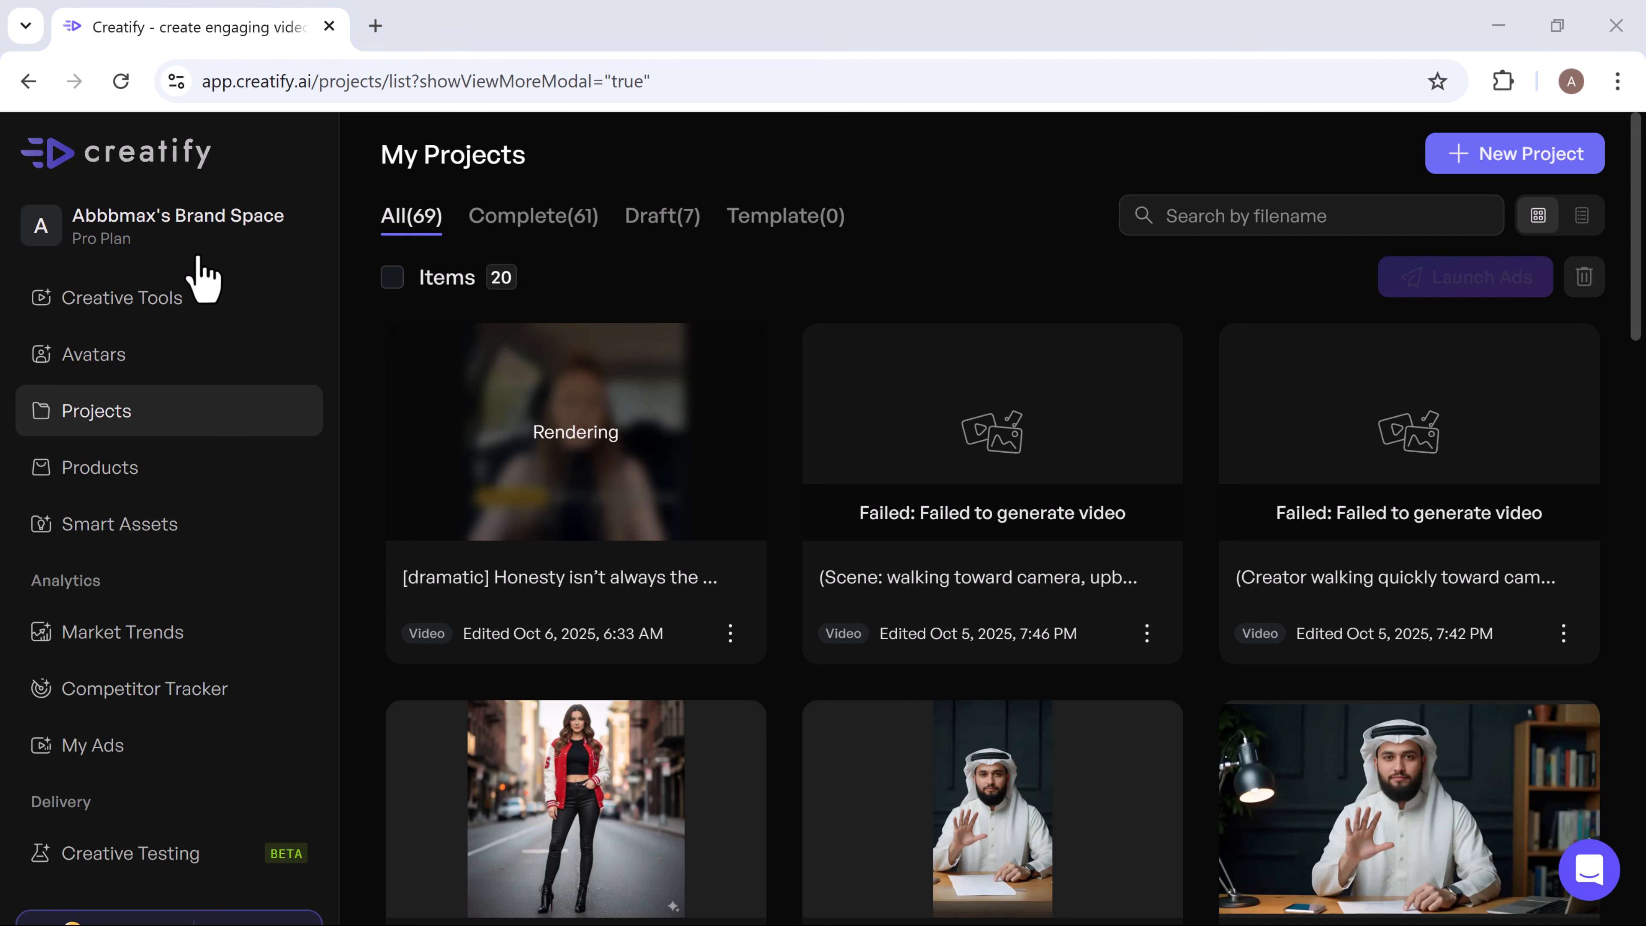
- View the Aurora Avatar tool from Creative Tools, return to the overview and look through the popular tools
{"action": "left_click", "coordinate": [120, 299]}
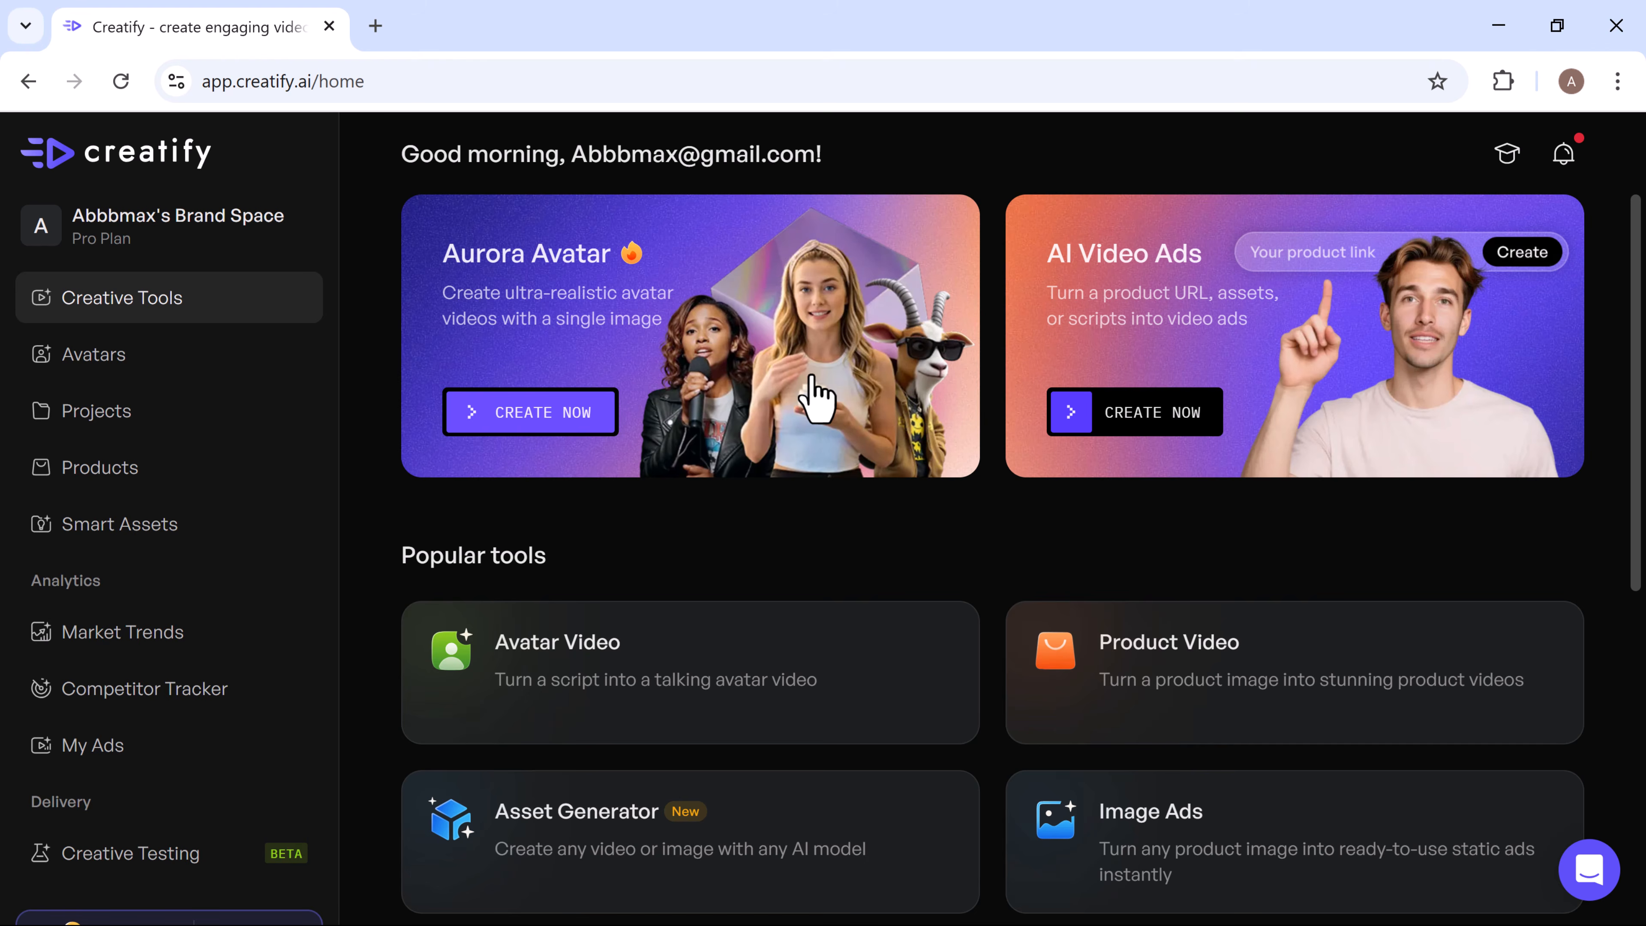
{"action": "left_click", "coordinate": [816, 395]}
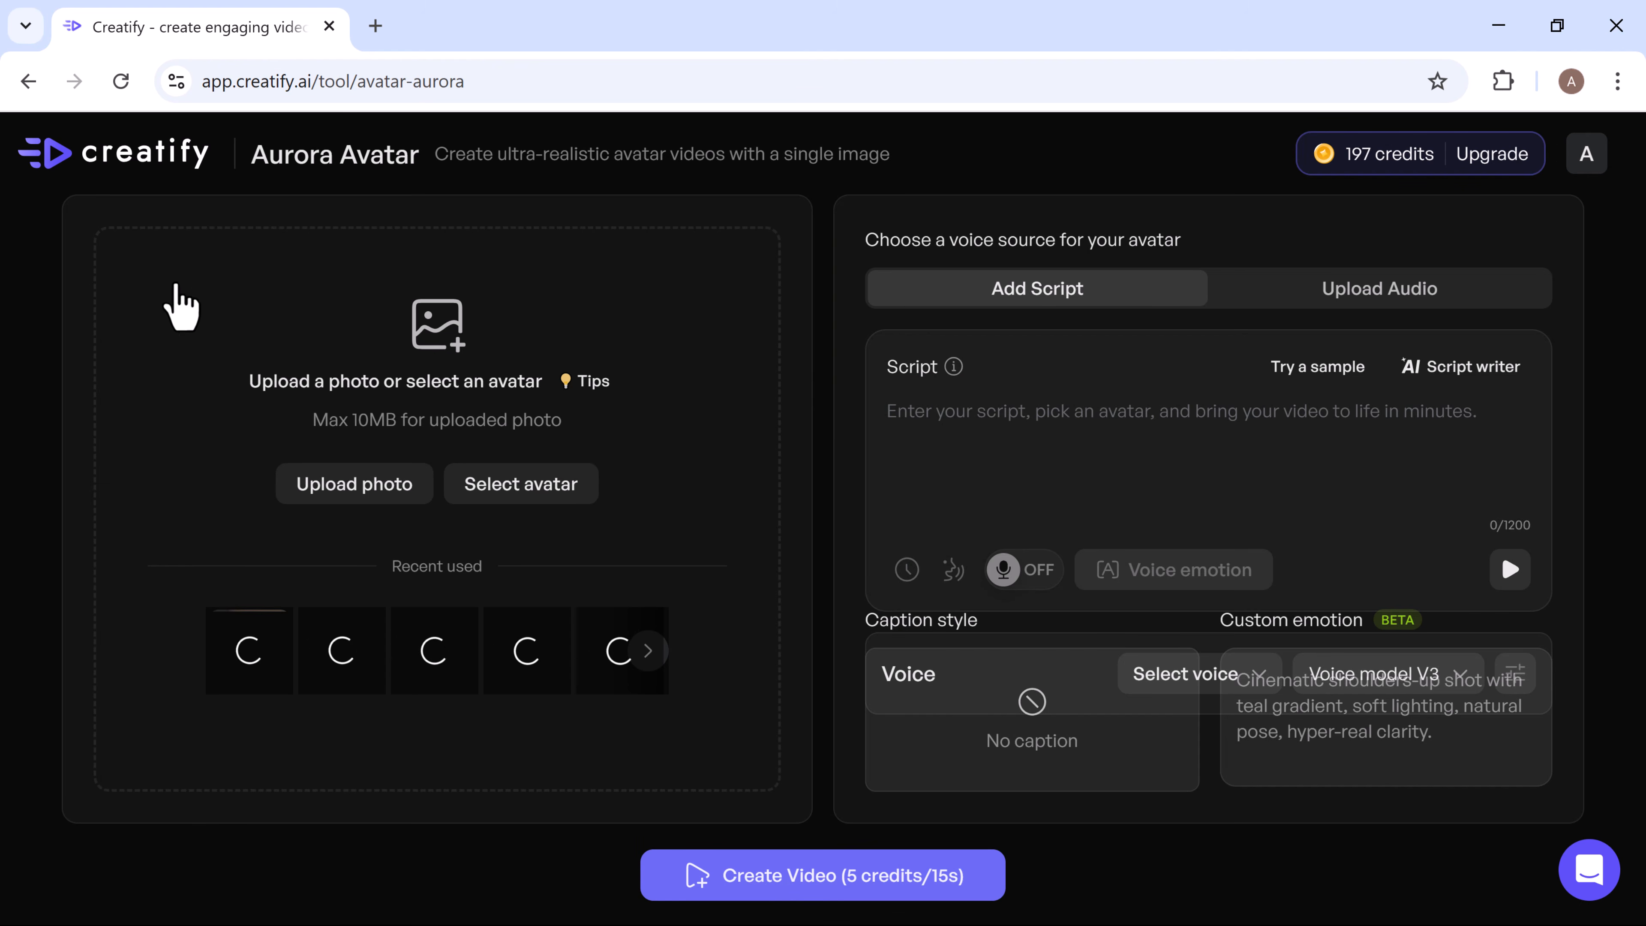
{"action": "left_click", "coordinate": [29, 81]}
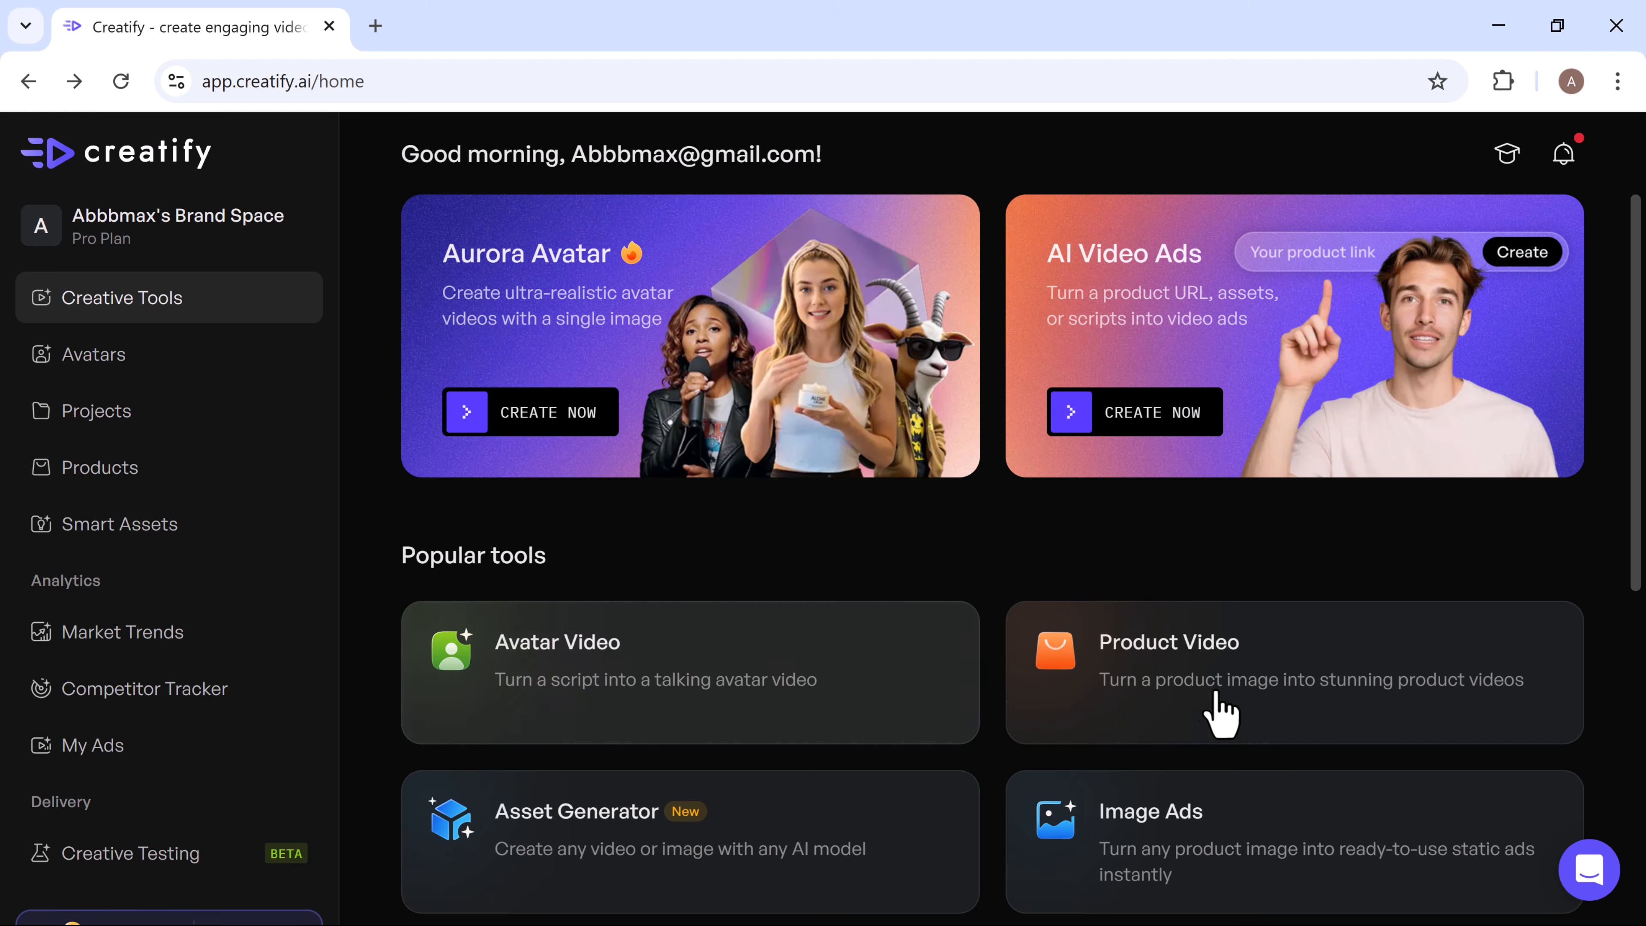
{"action": "scroll", "coordinate": [1192, 674], "scroll_direction": "down", "scroll_amount": 5}
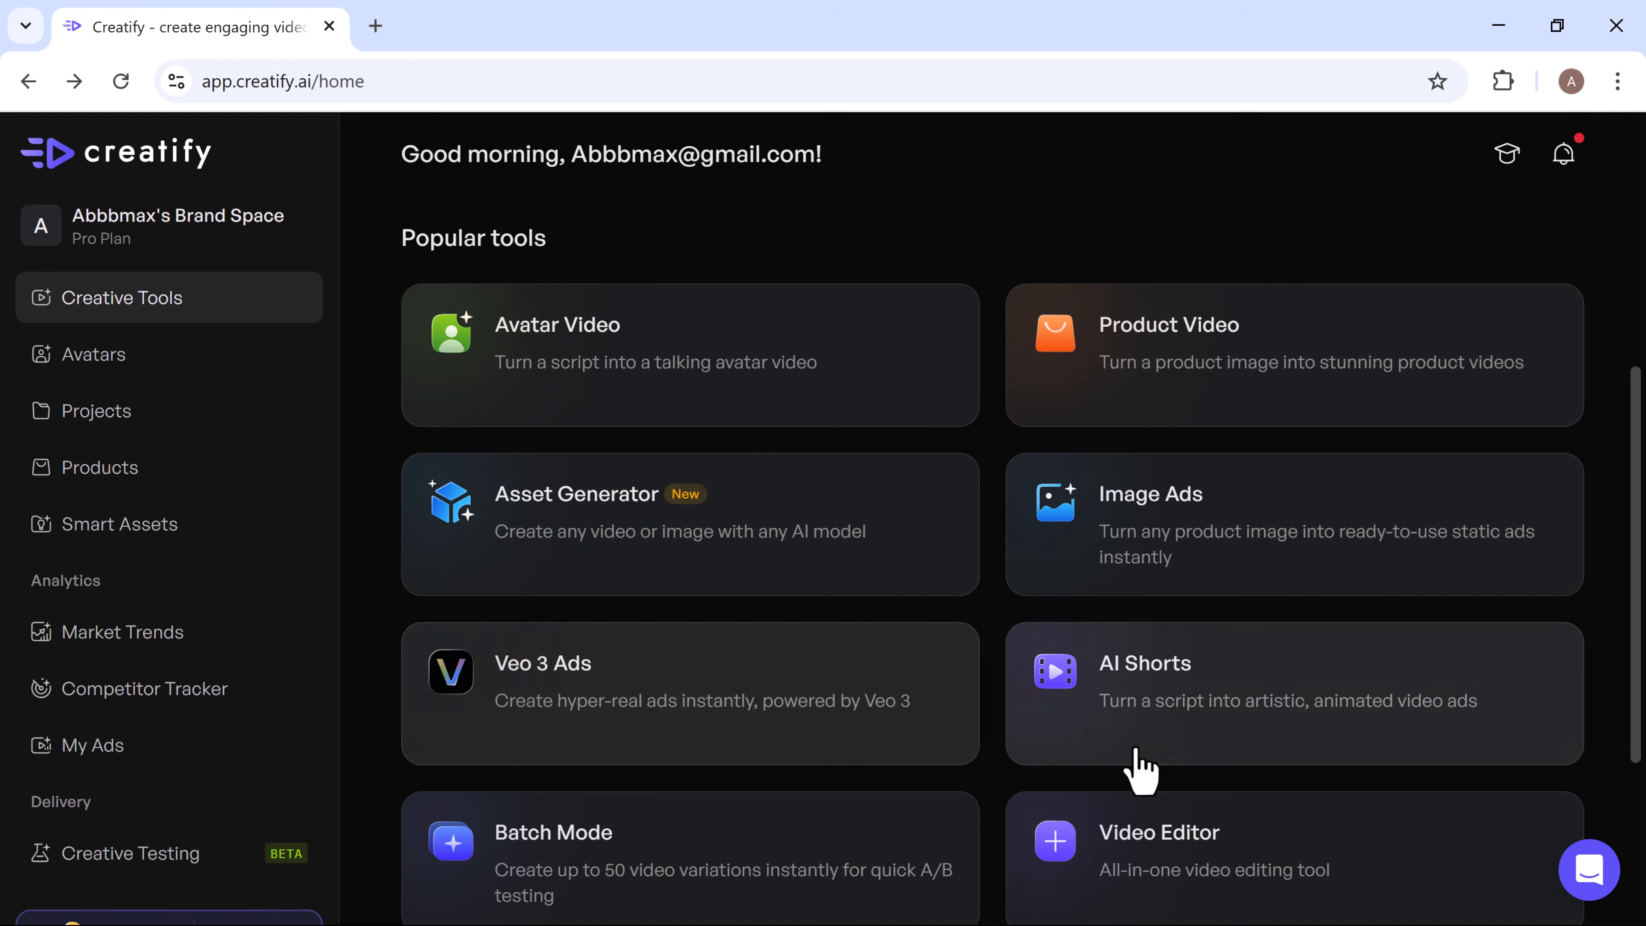
{"action": "scroll", "coordinate": [1136, 762], "scroll_direction": "down", "scroll_amount": 4}
{"action": "scroll", "coordinate": [1139, 768], "scroll_direction": "up", "scroll_amount": 9}
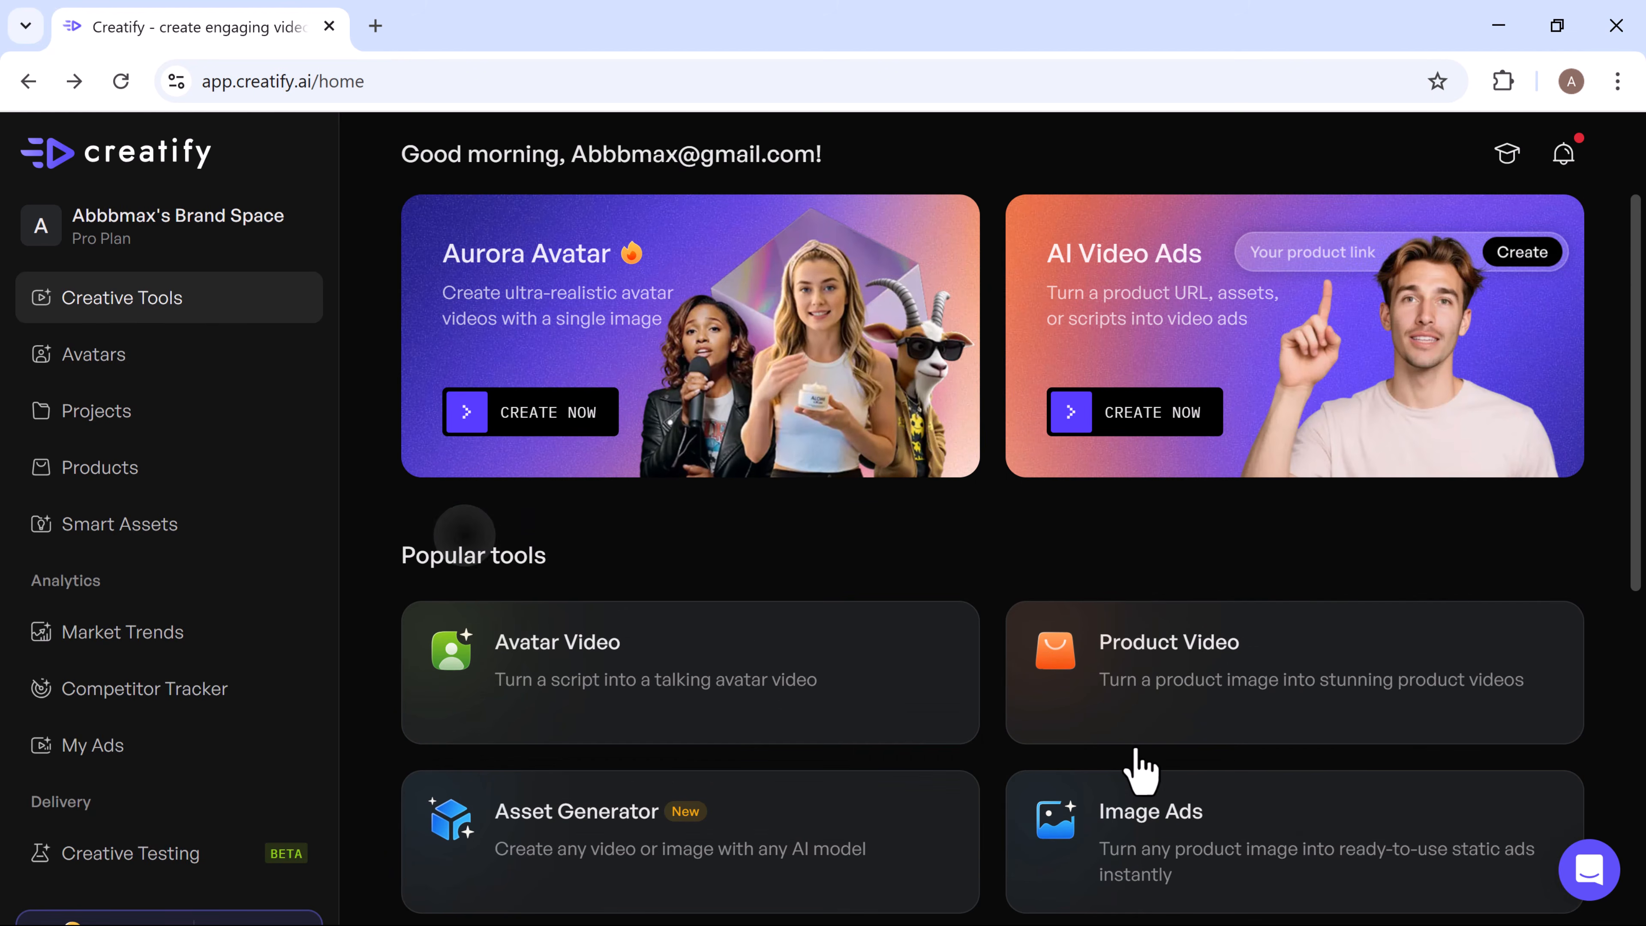
- View the AI Video Ads tool and its product link field, and return to the Creative Tools overview
{"action": "left_click", "coordinate": [1146, 415]}
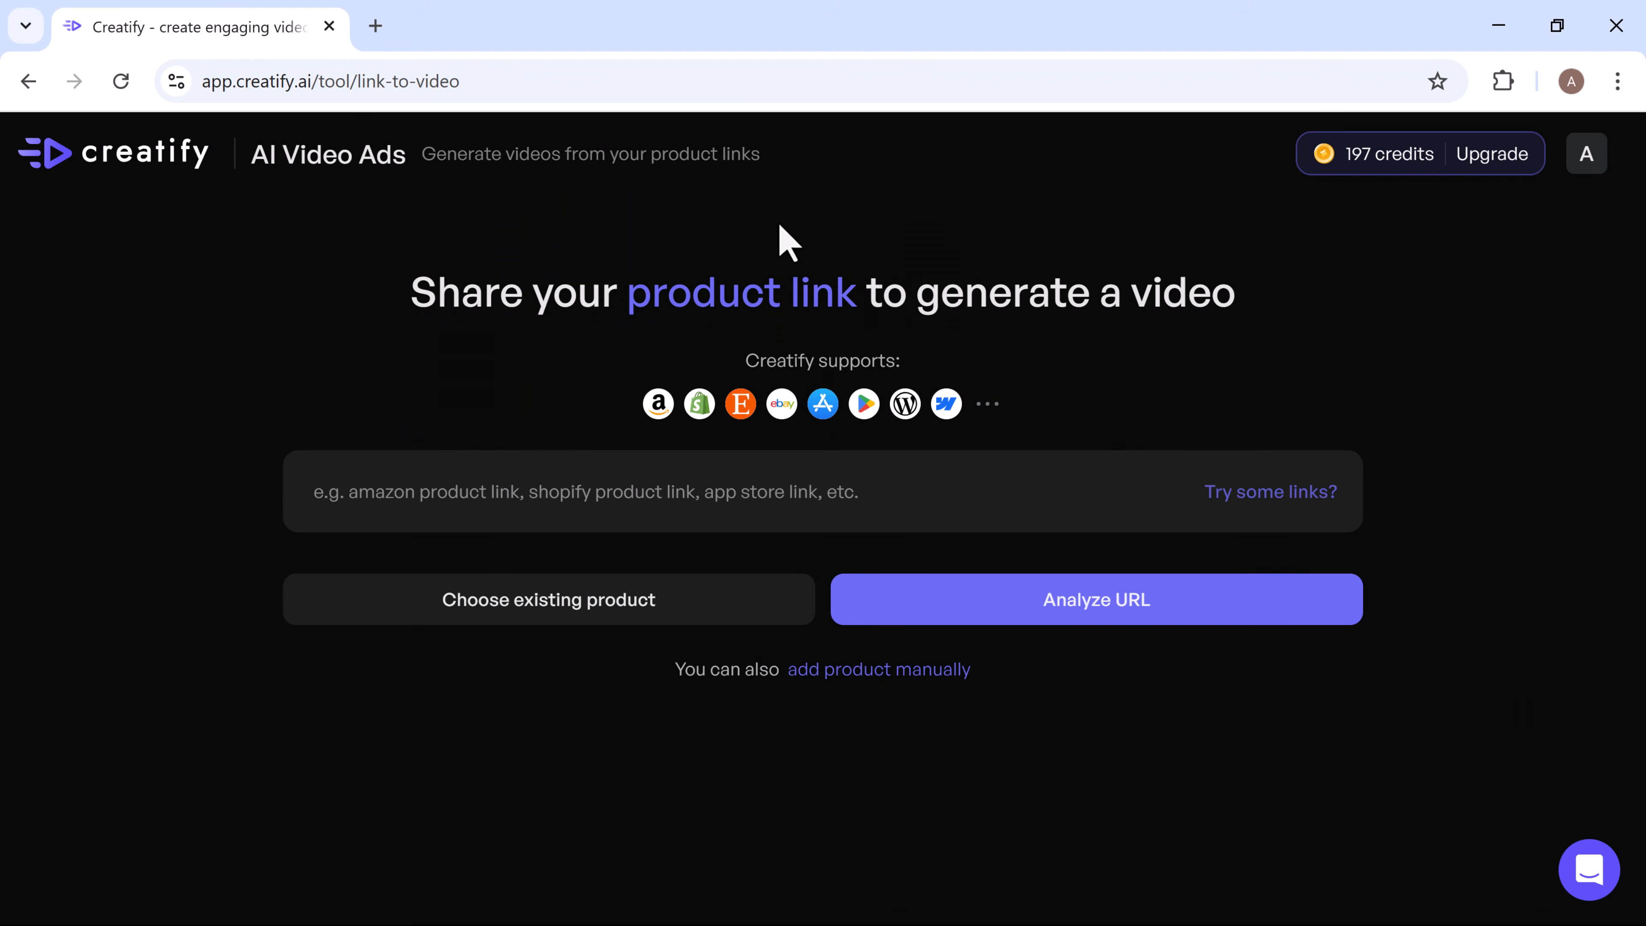
{"action": "left_click", "coordinate": [479, 483]}
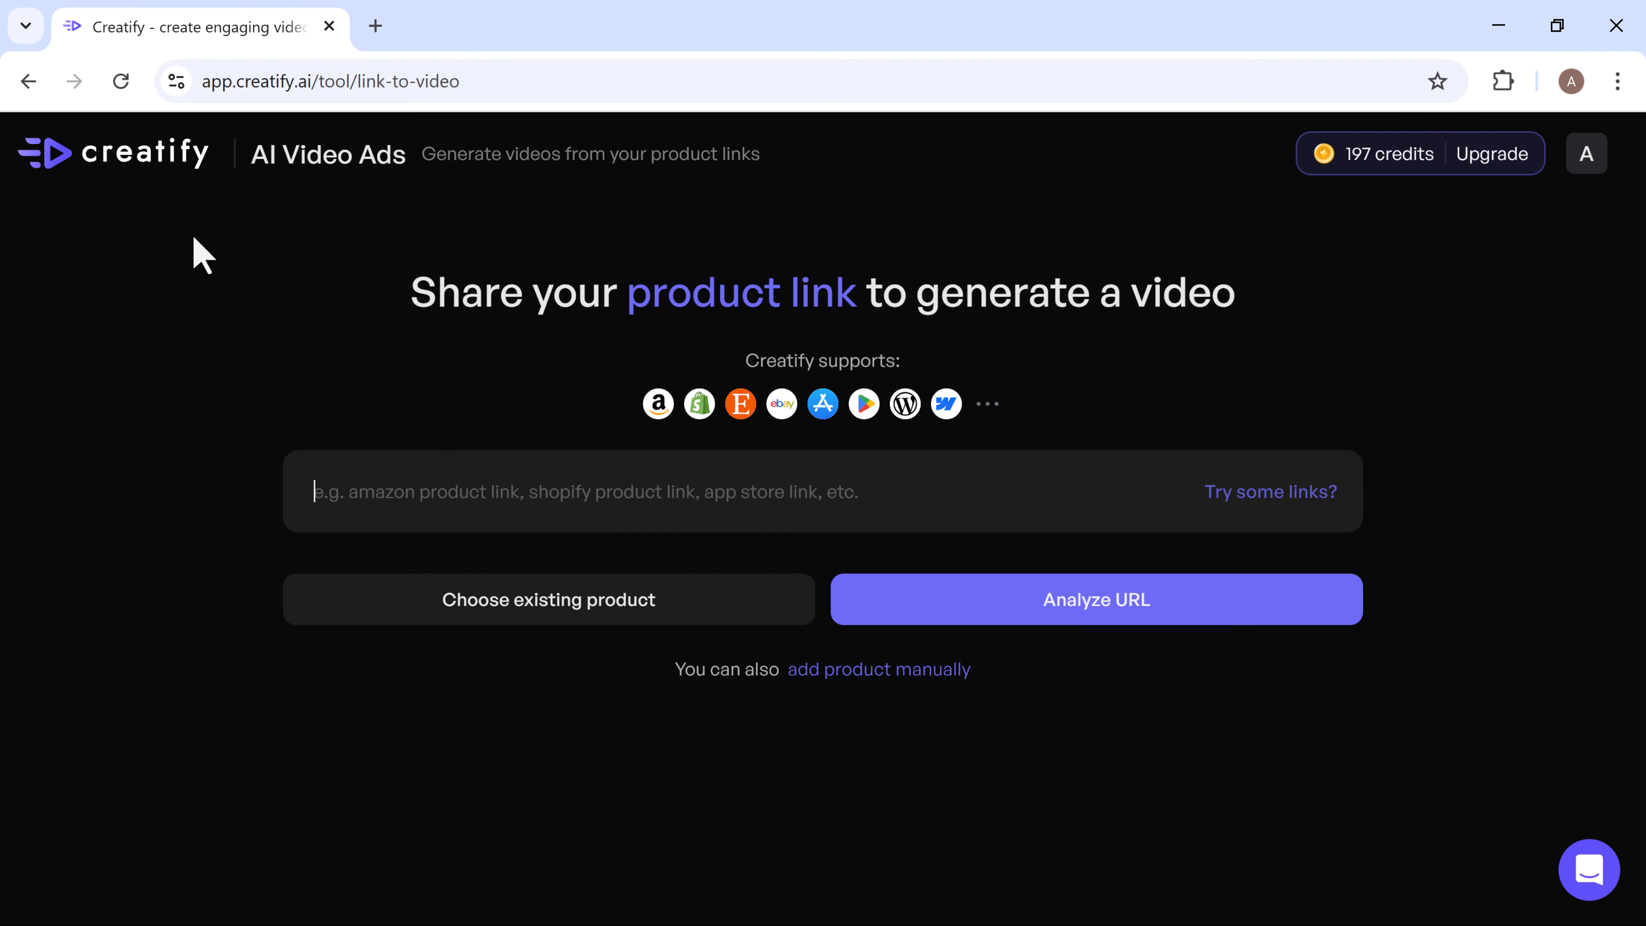
{"action": "left_click", "coordinate": [91, 164]}
{"action": "left_click", "coordinate": [91, 163]}
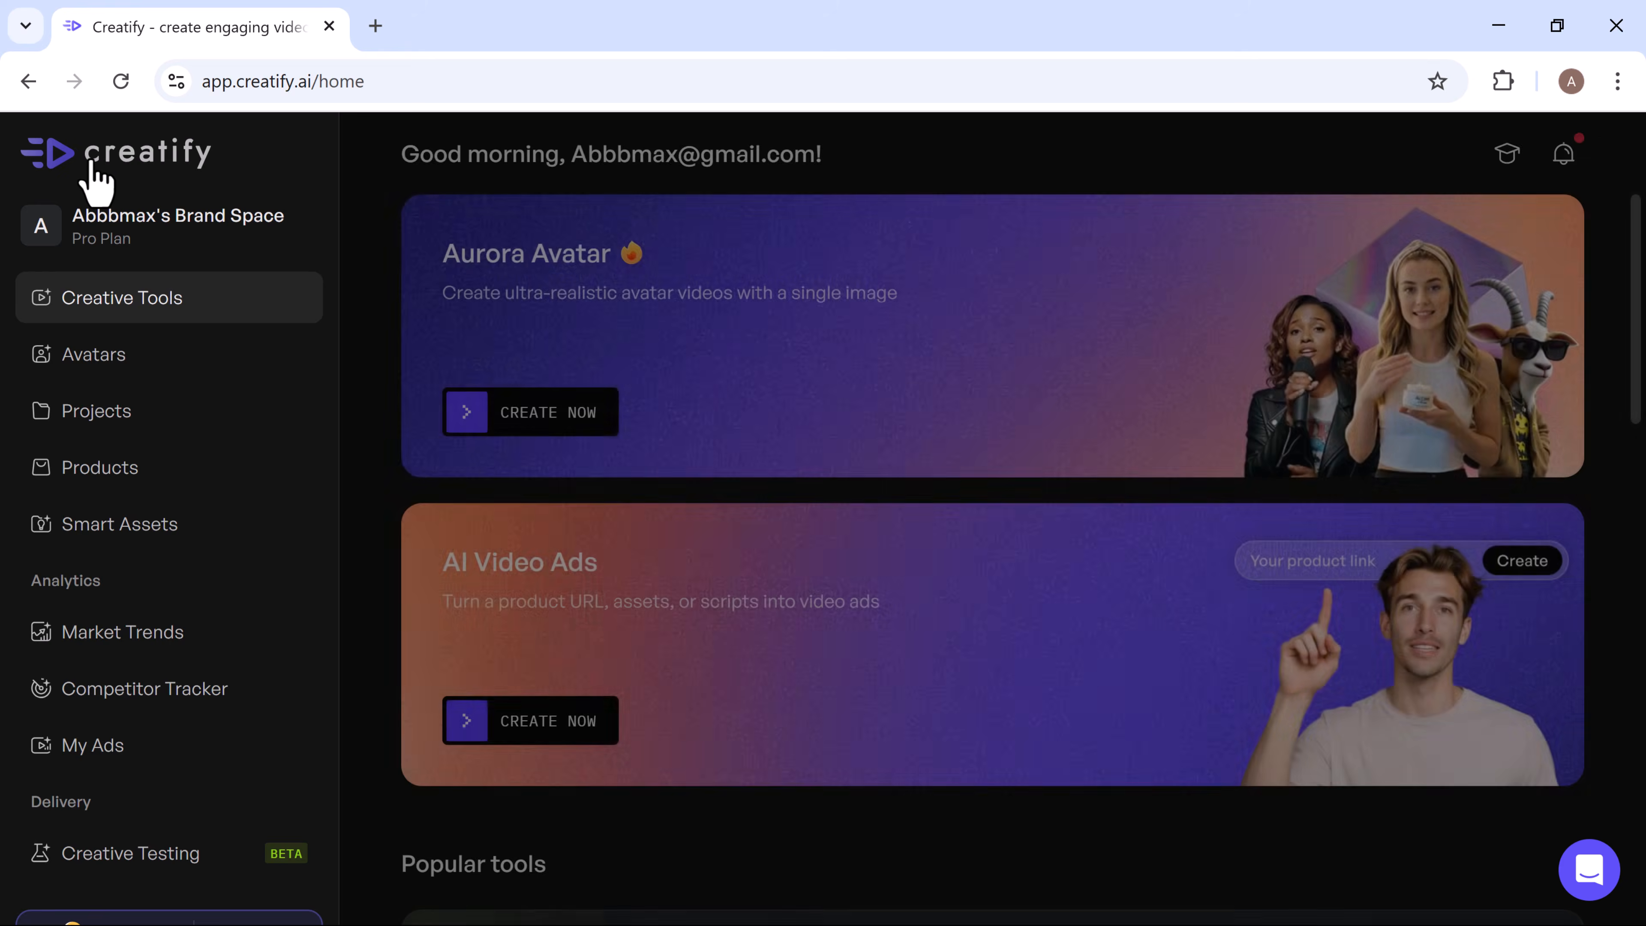
{"action": "scroll", "coordinate": [95, 183], "scroll_direction": "down", "scroll_amount": 1}
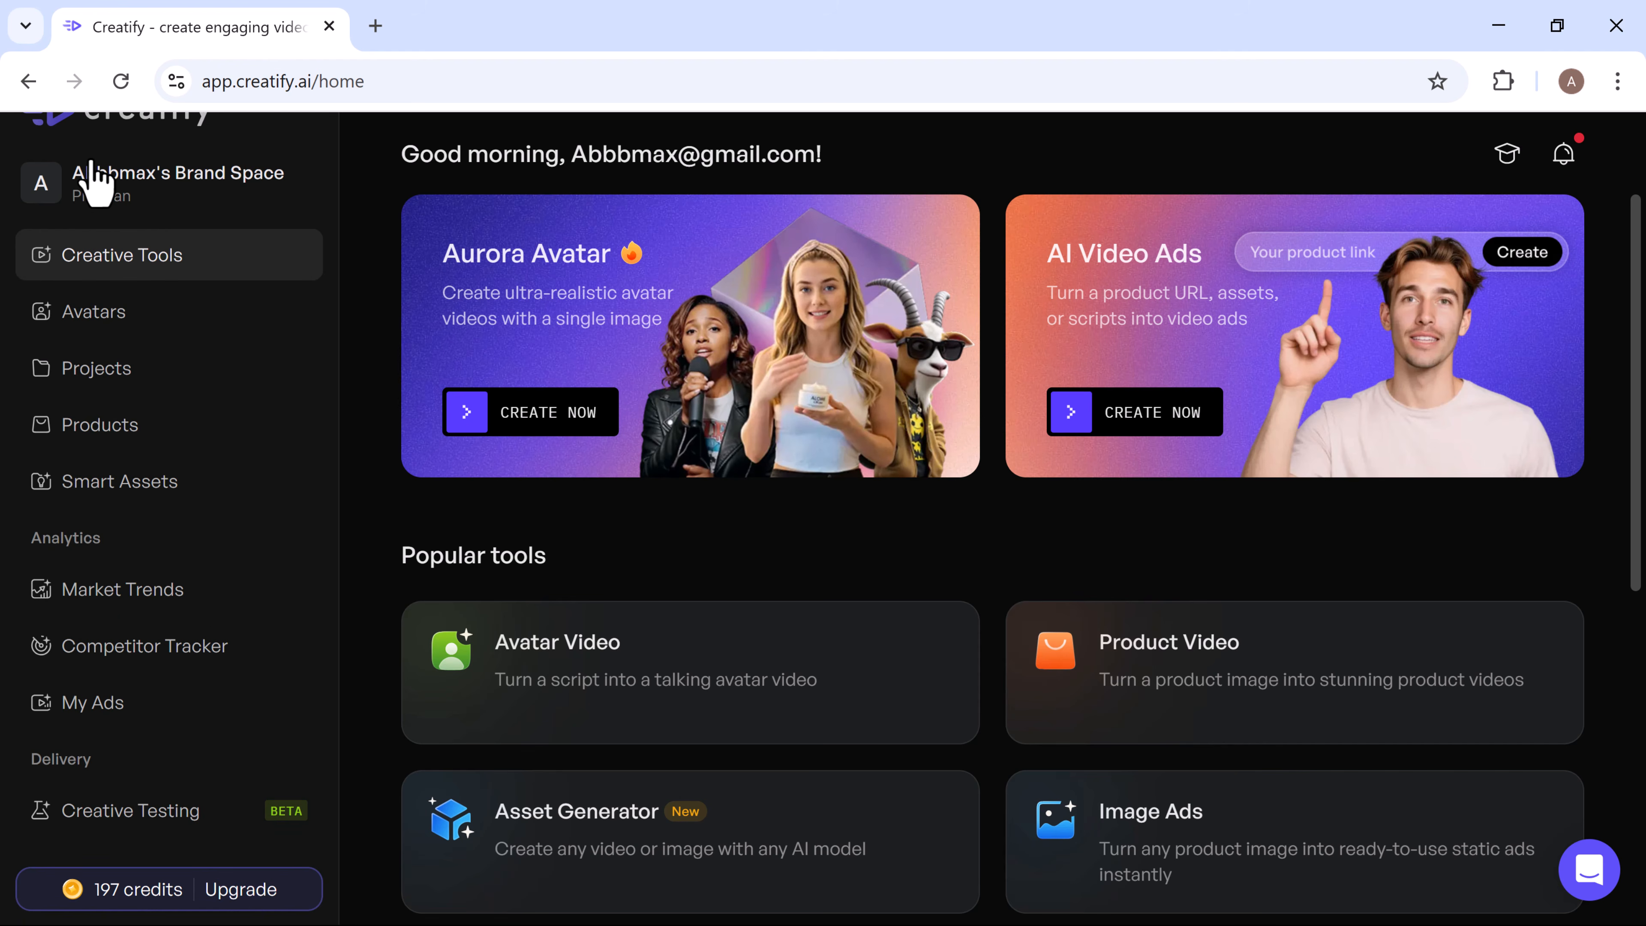